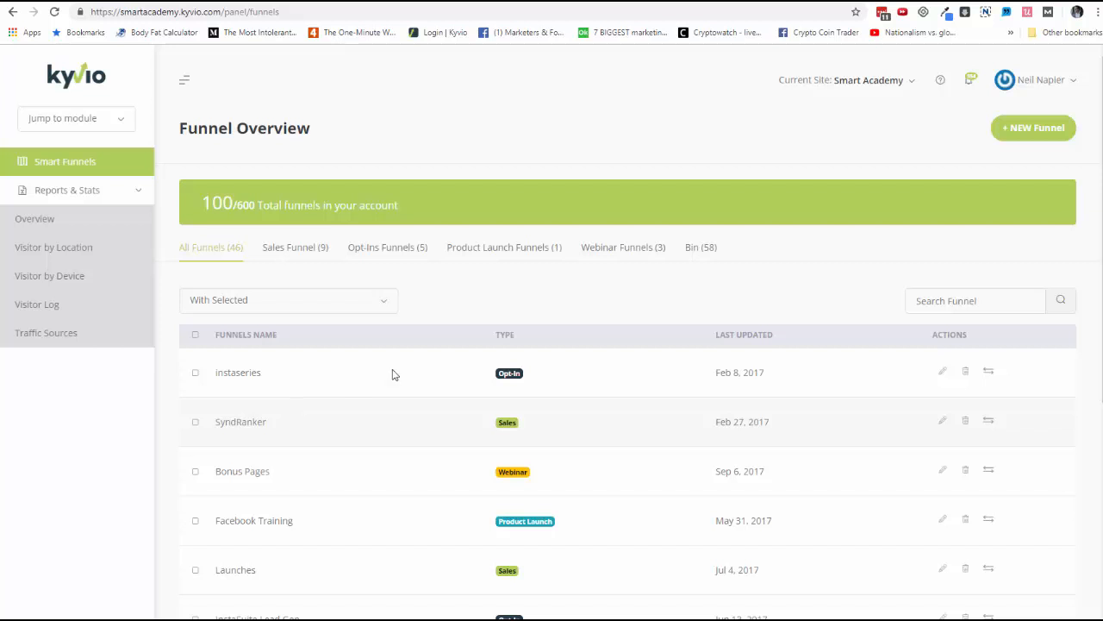
# Review the page lists of the 100k per year, Keto Test Funnel, Fletcher Optin and Membership Accelerator funnels
pyautogui.click(242, 0)
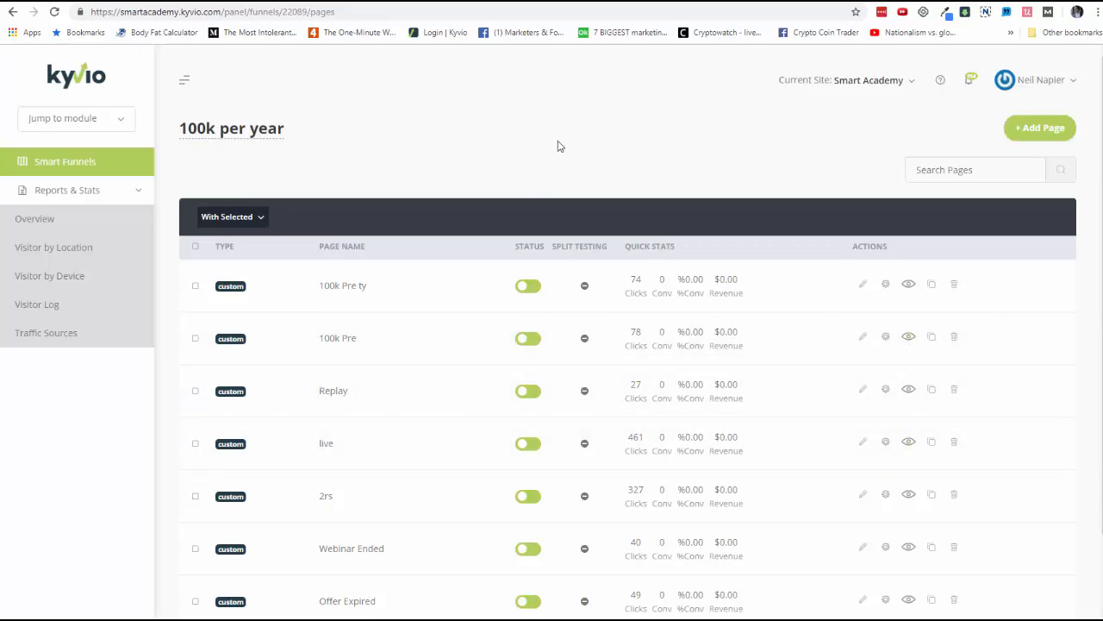
pyautogui.click(397, 0)
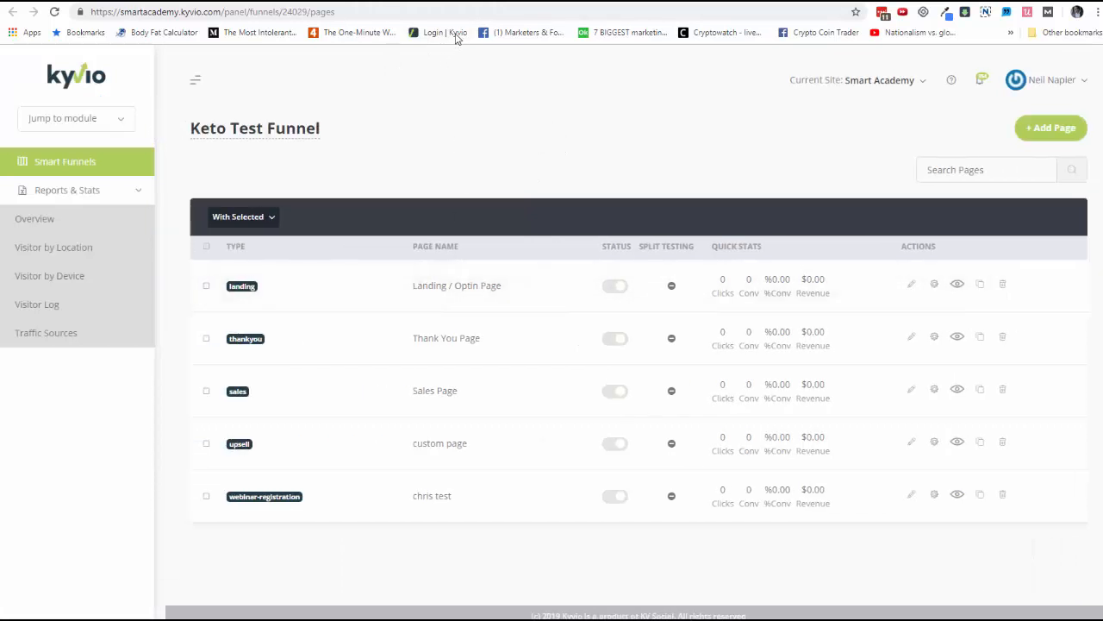
pyautogui.click(440, 2)
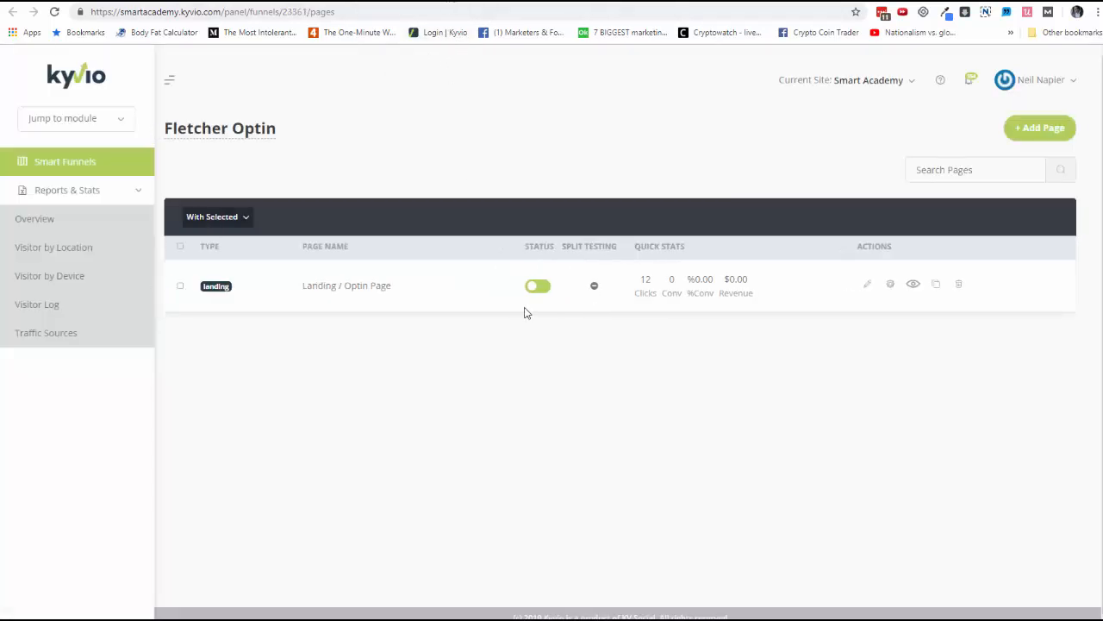
pyautogui.click(690, 5)
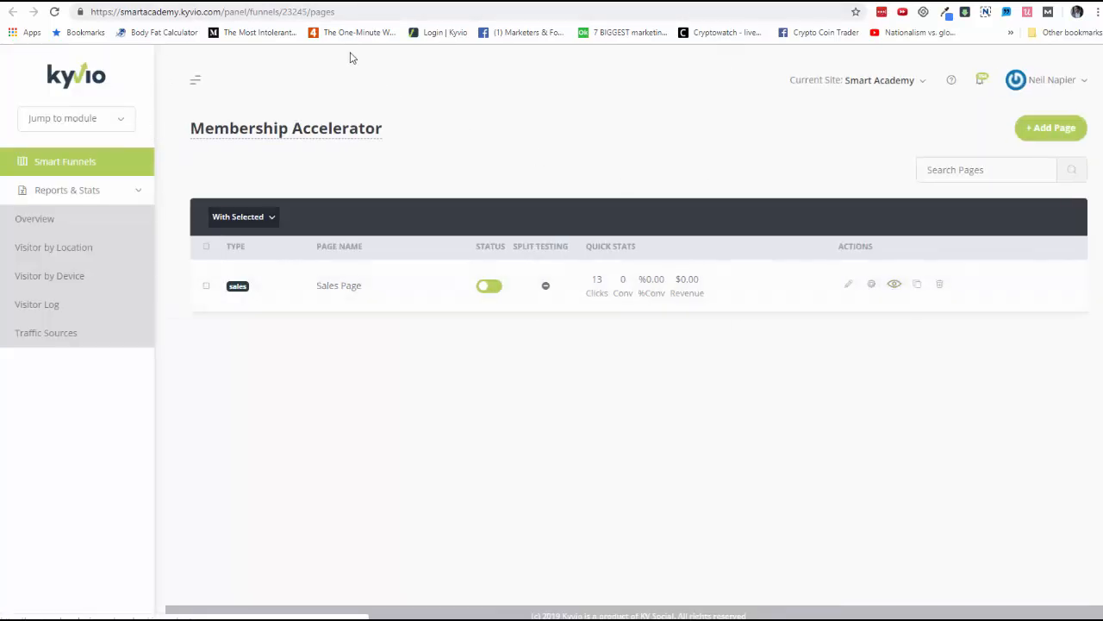
pyautogui.click(302, 5)
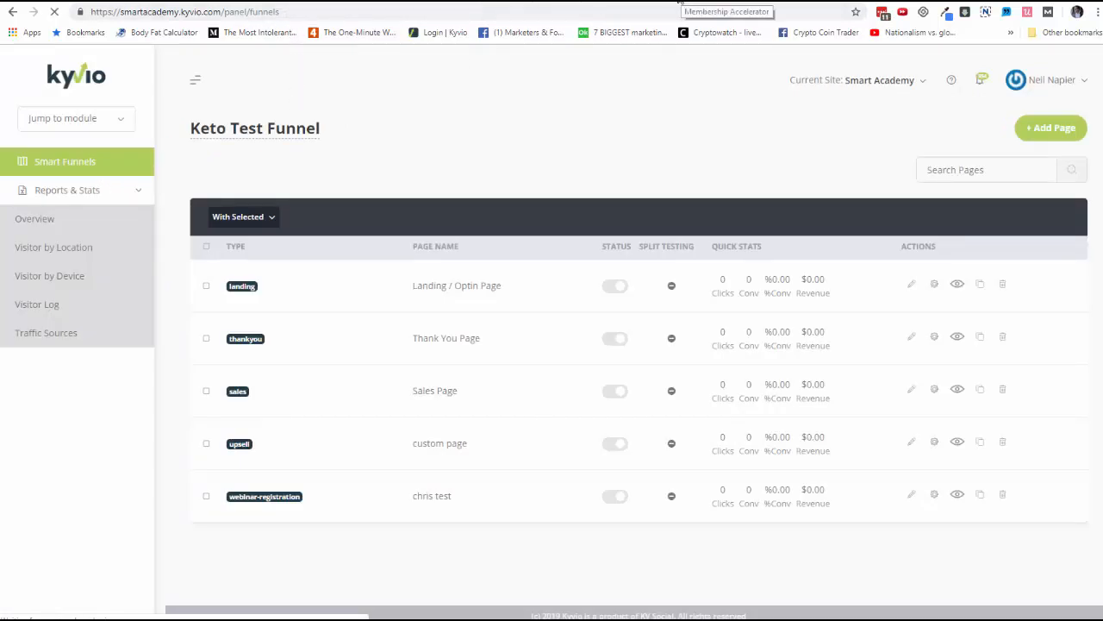
# Examine the live "$100K Per Year Funnel" workshop registration page from its headline to its footer
pyautogui.click(788, 2)
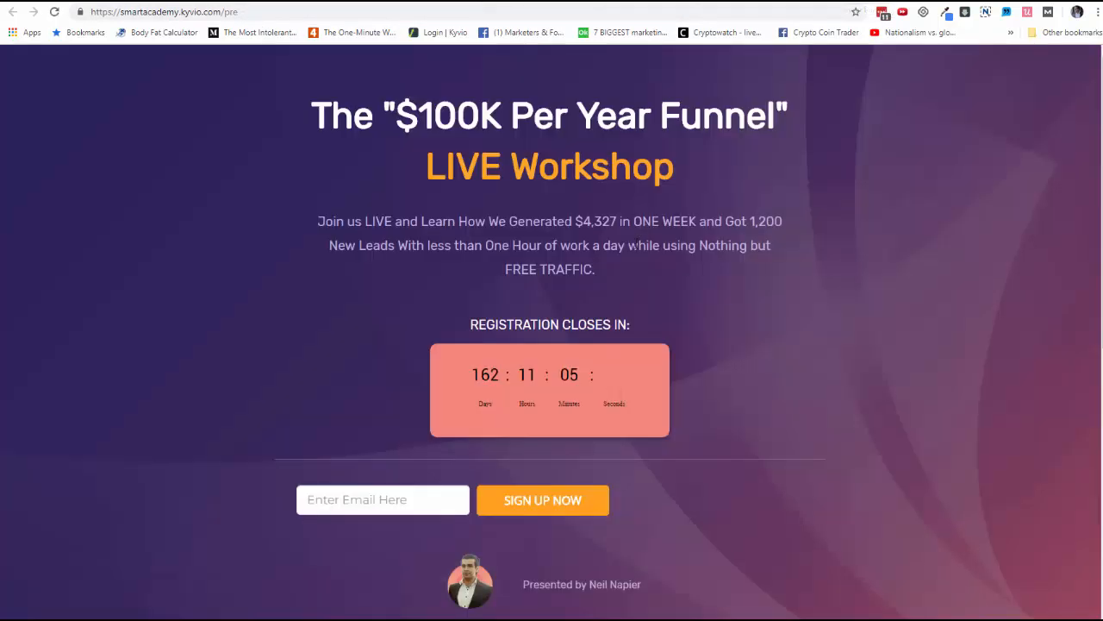
pyautogui.scroll(-3, 653, 284)
pyautogui.scroll(-2, 653, 290)
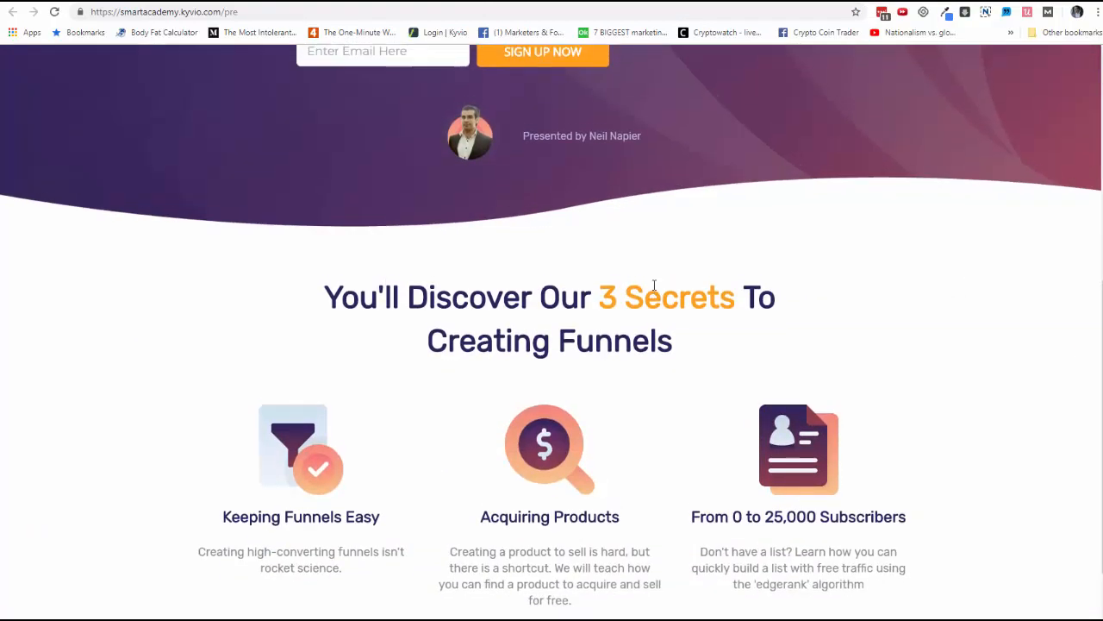
pyautogui.scroll(5, 674, 379)
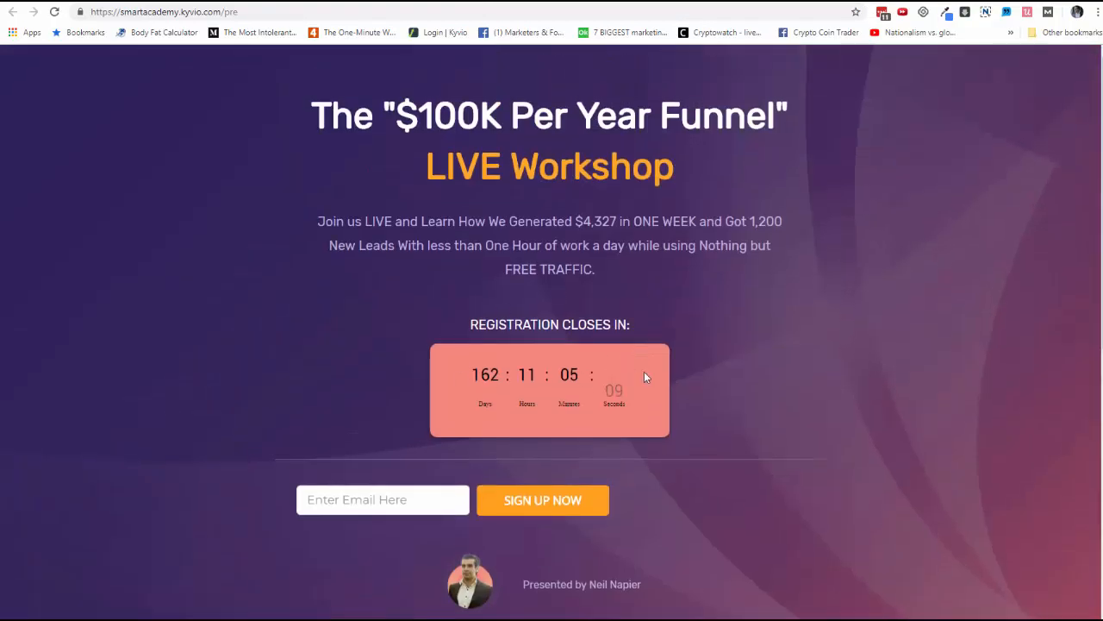
pyautogui.scroll(-1, 646, 371)
pyautogui.scroll(1, 648, 371)
pyautogui.scroll(-1, 652, 374)
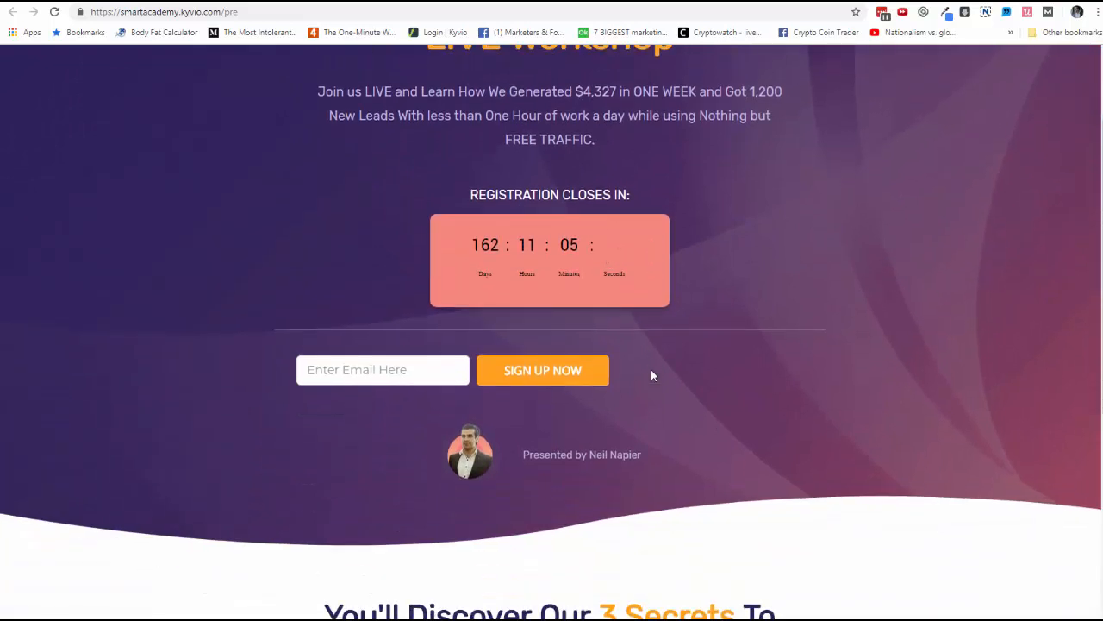
pyautogui.scroll(1, 652, 374)
pyautogui.scroll(-4, 693, 403)
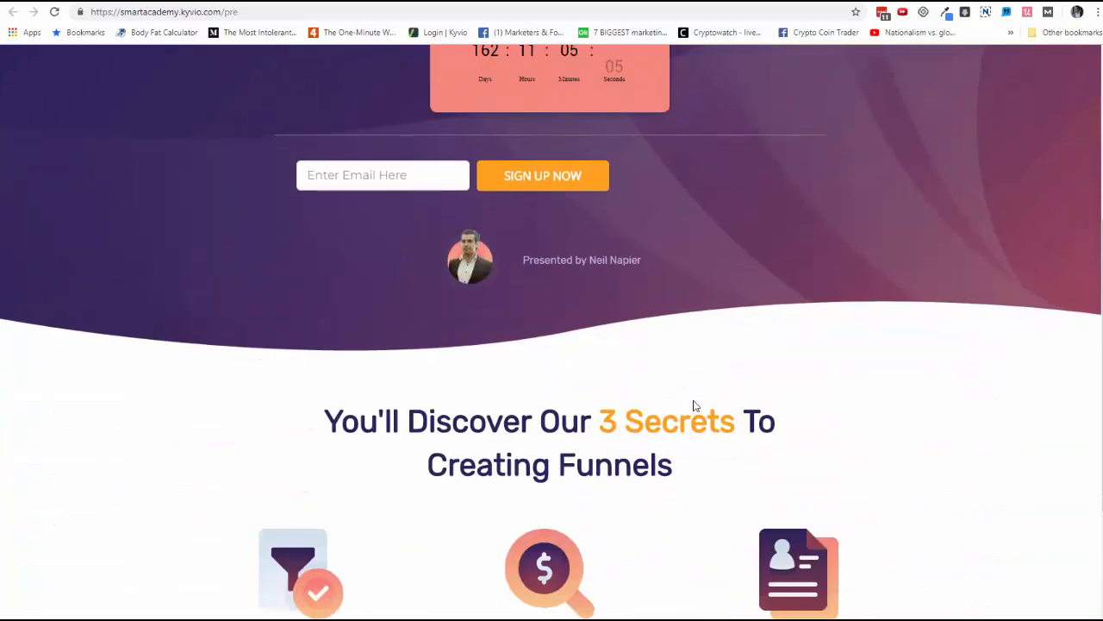
pyautogui.scroll(-3, 690, 402)
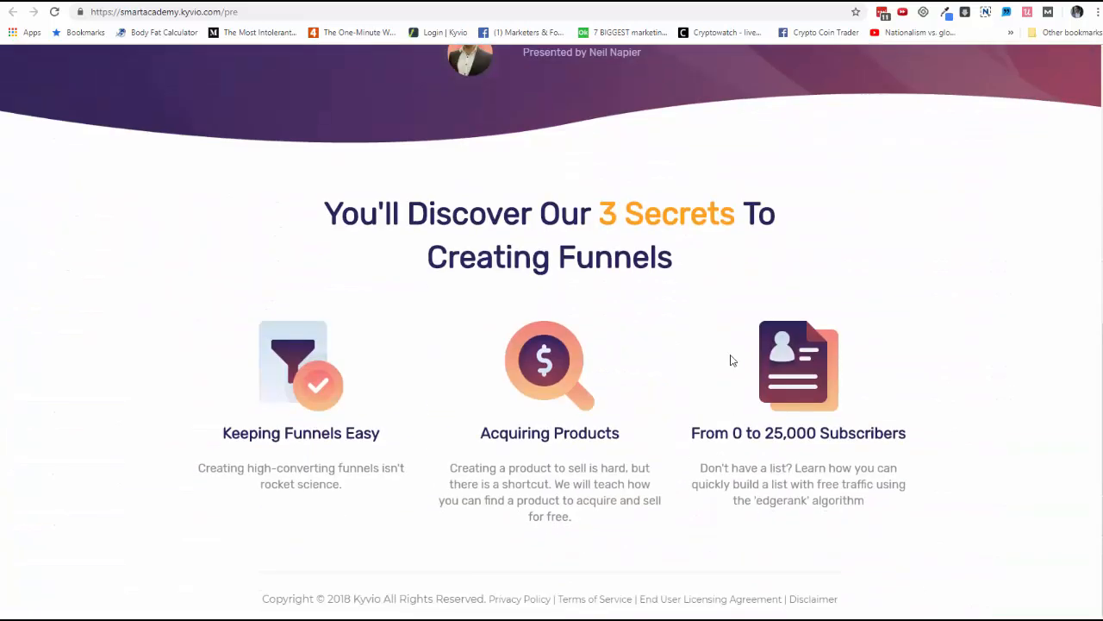
# Examine the live 100klive session page, including its offer contents and testimonials
pyautogui.click(815, 2)
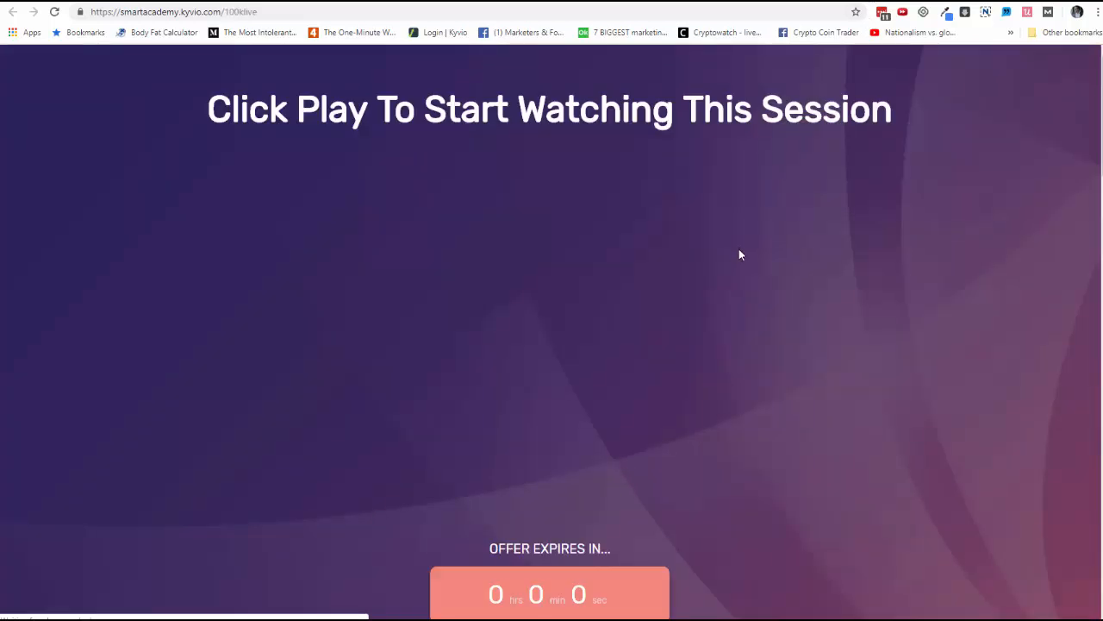
pyautogui.scroll(-2, 739, 259)
pyautogui.scroll(-15, 738, 262)
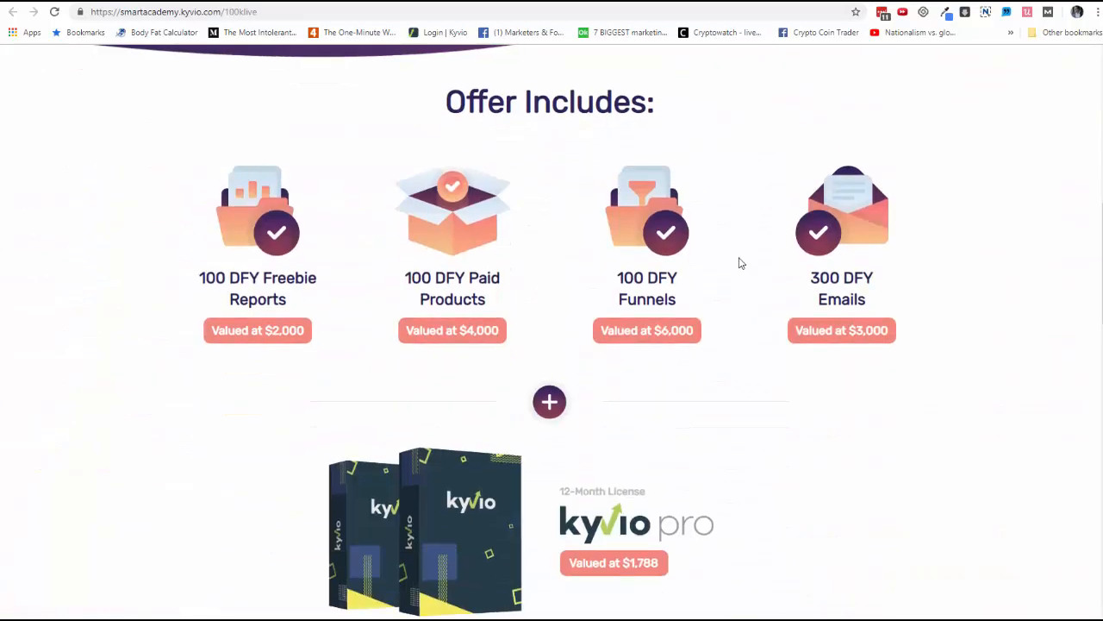
pyautogui.scroll(-6, 739, 266)
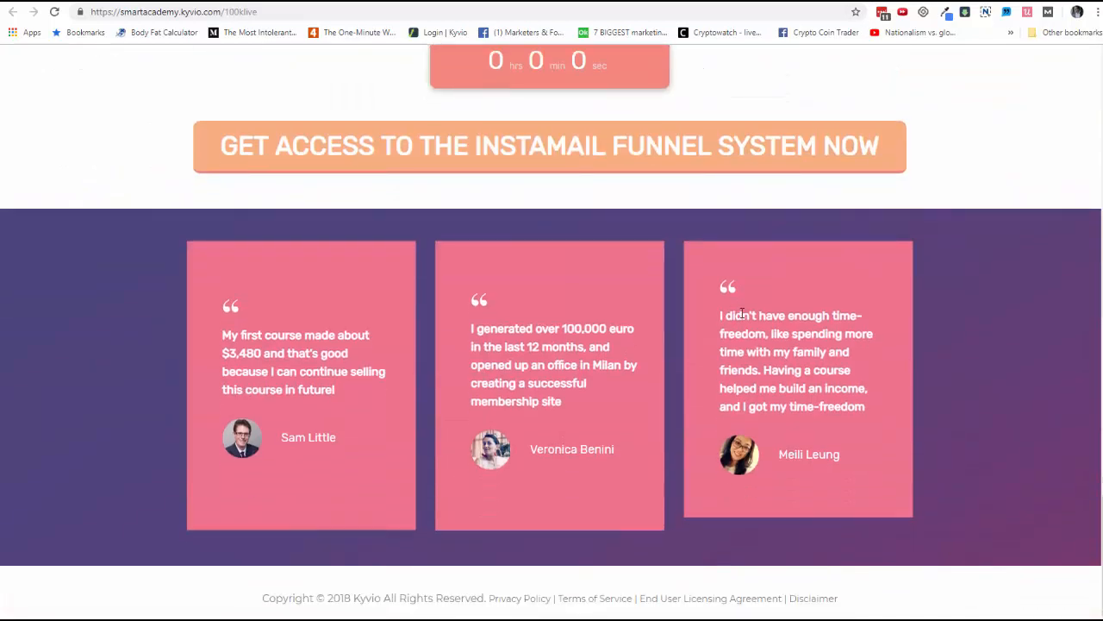
# Examine the live Membership Accelerator sales page down to its footer
pyautogui.click(991, 2)
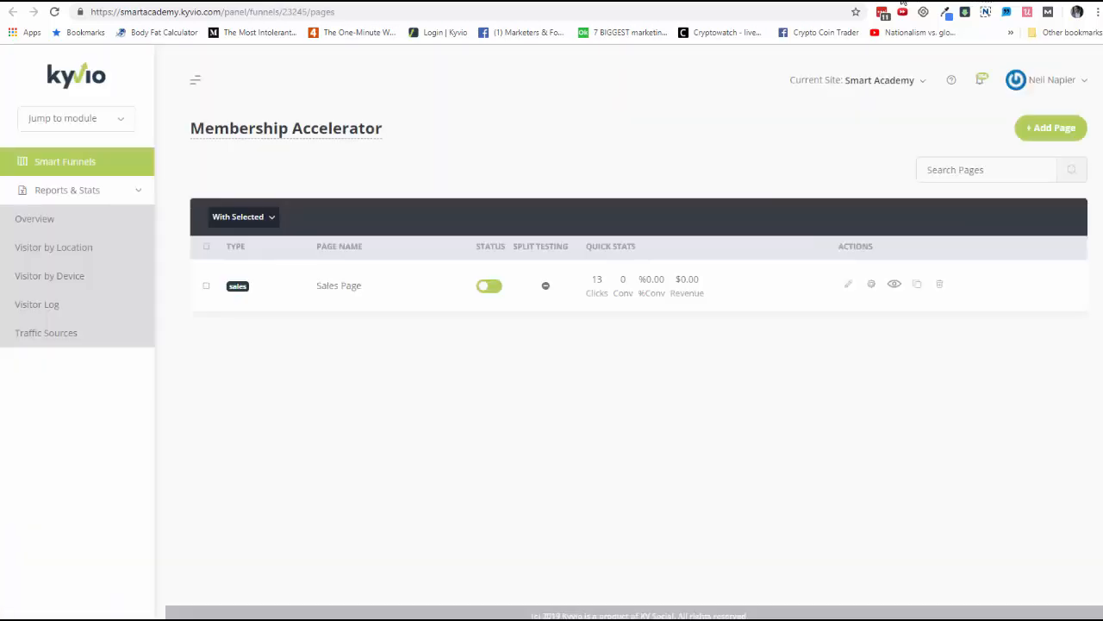
pyautogui.click(902, 2)
pyautogui.scroll(-6, 584, 270)
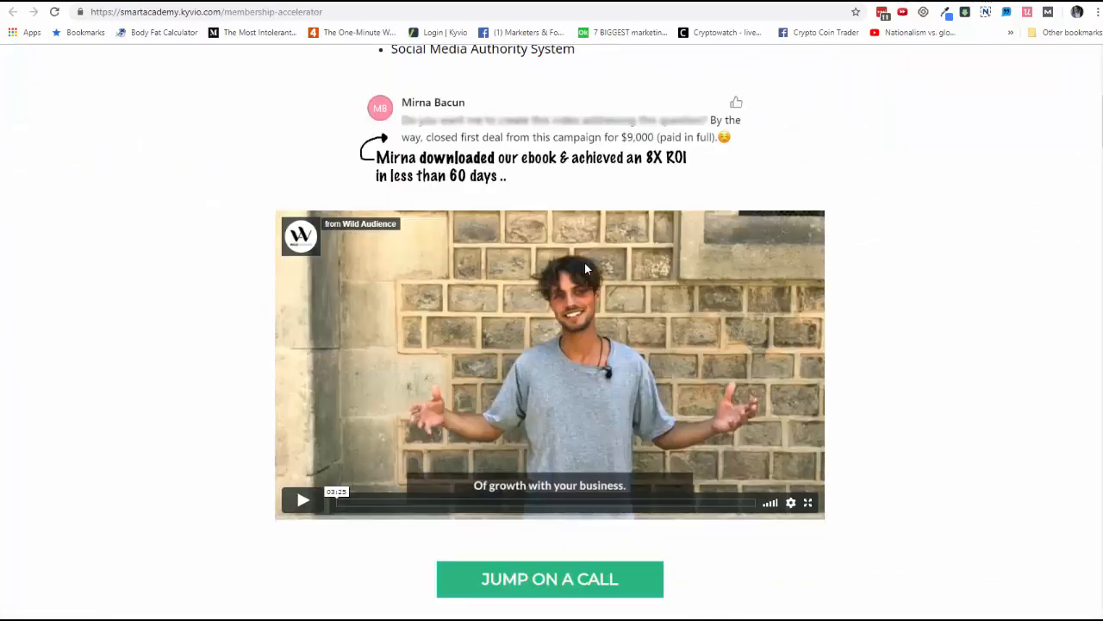
pyautogui.scroll(-15, 585, 270)
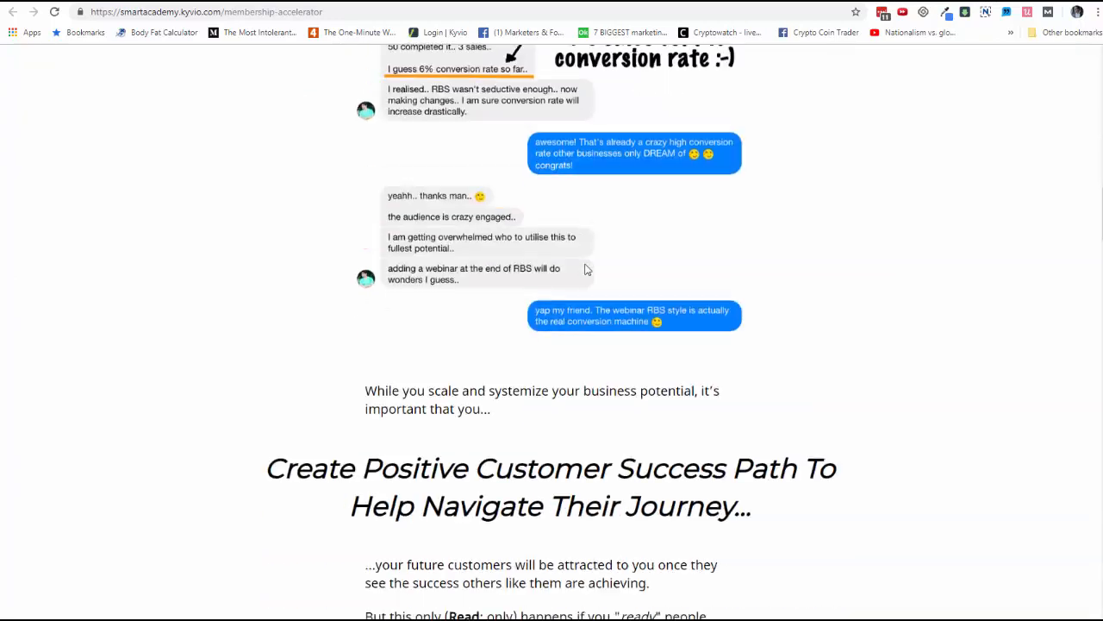
pyautogui.scroll(-10, 584, 269)
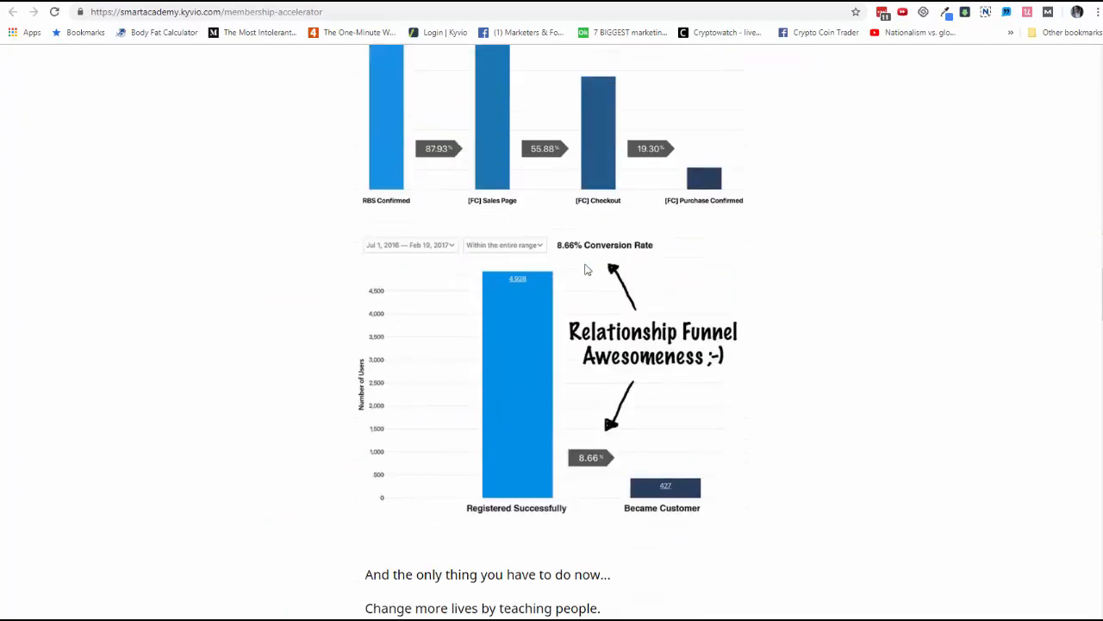
pyautogui.scroll(-15, 584, 270)
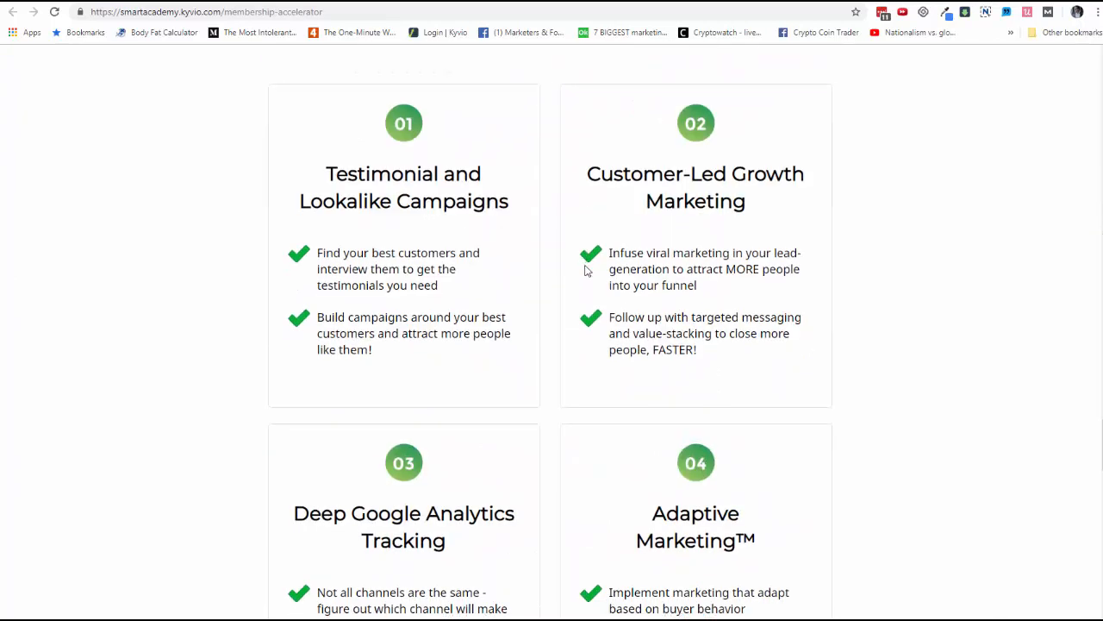
pyautogui.scroll(-15, 584, 270)
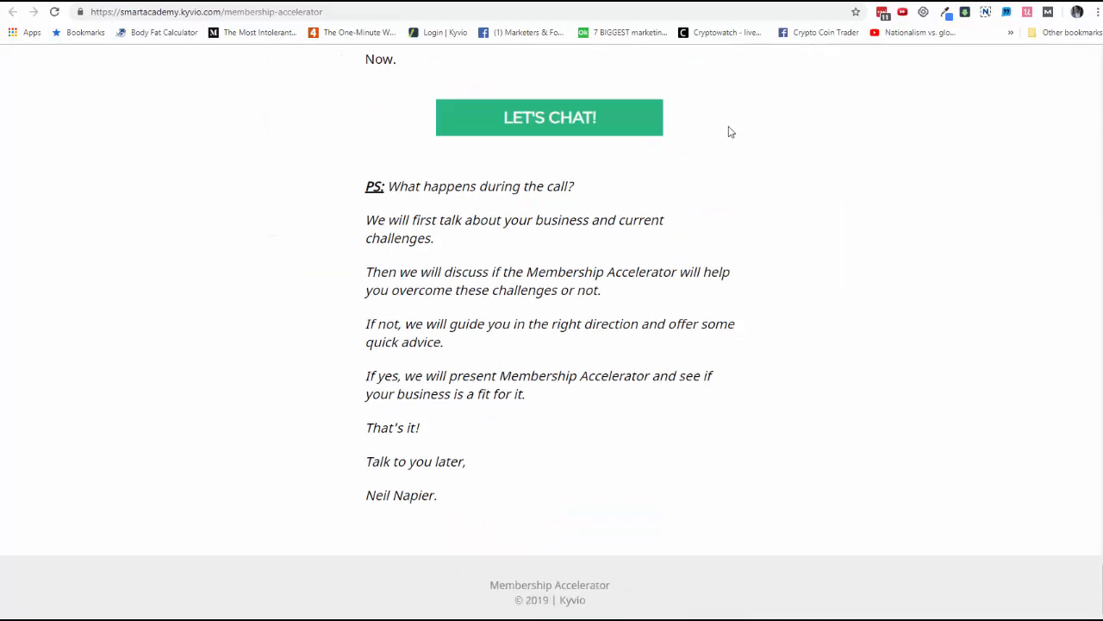
# Return to the Funnel Overview and start a new funnel of the Webinar Funnel type
pyautogui.click(664, 4)
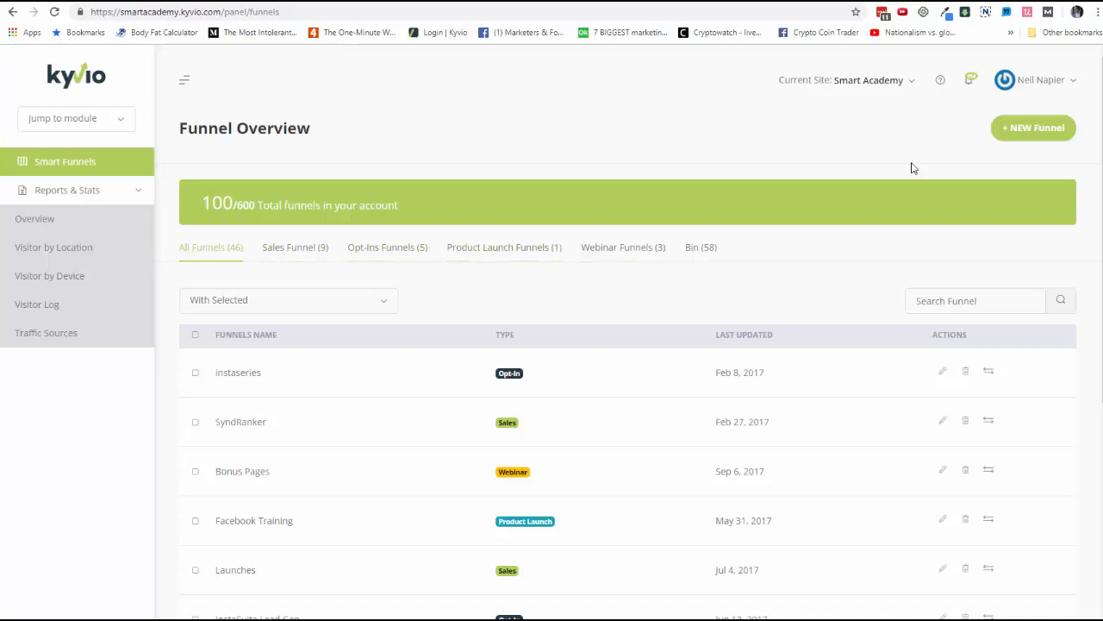
pyautogui.click(1050, 135)
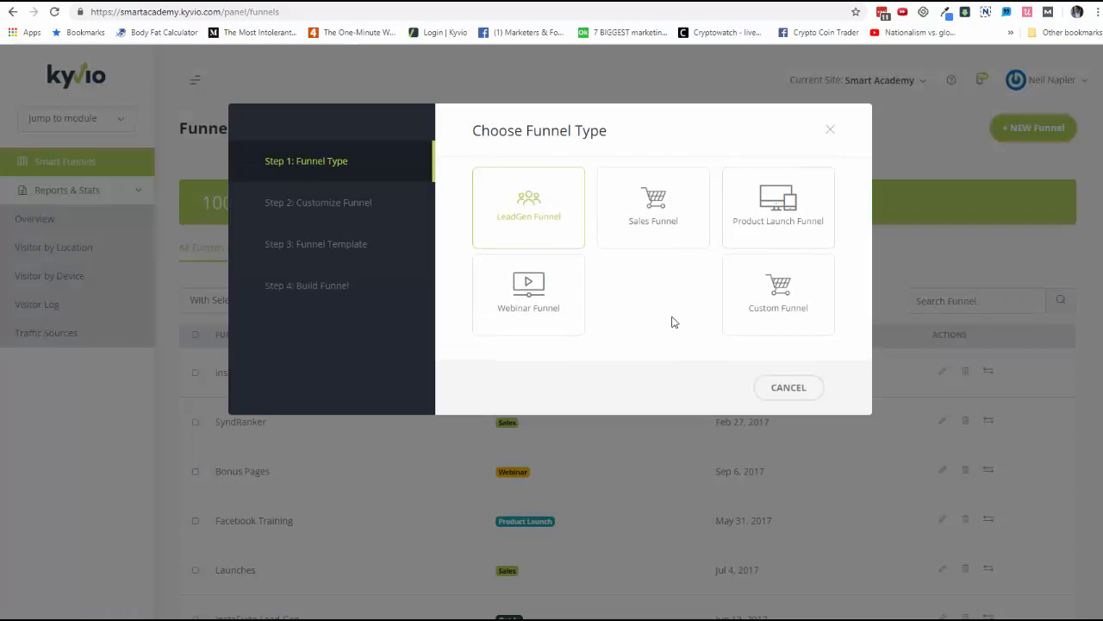
pyautogui.click(551, 301)
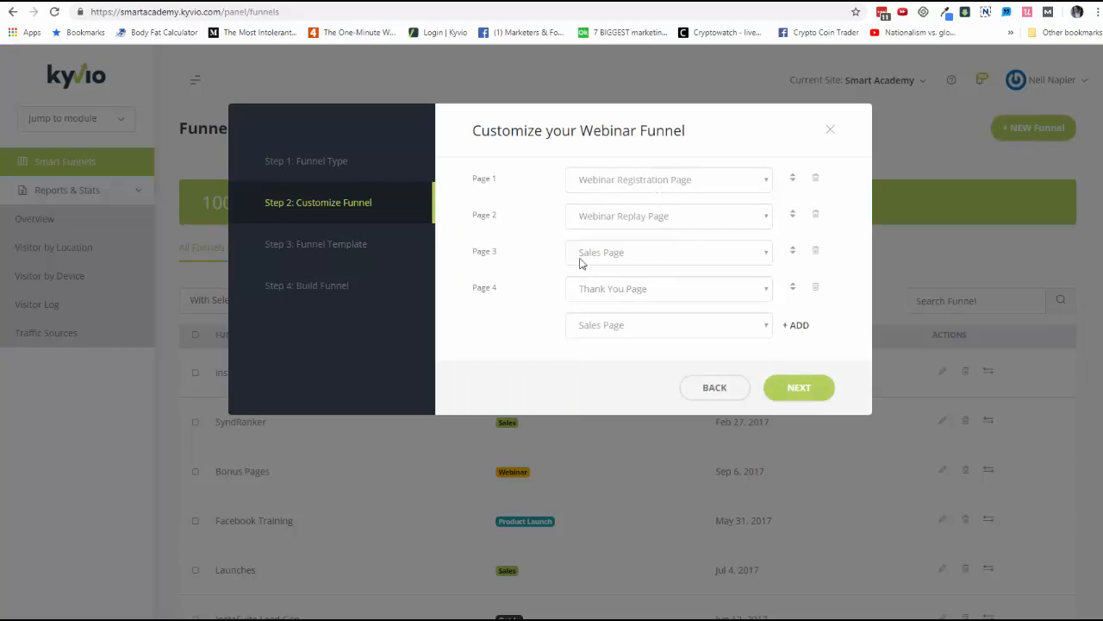
# Check the page types available to add, then accept the webinar funnel's default four-page sequence
pyautogui.click(739, 331)
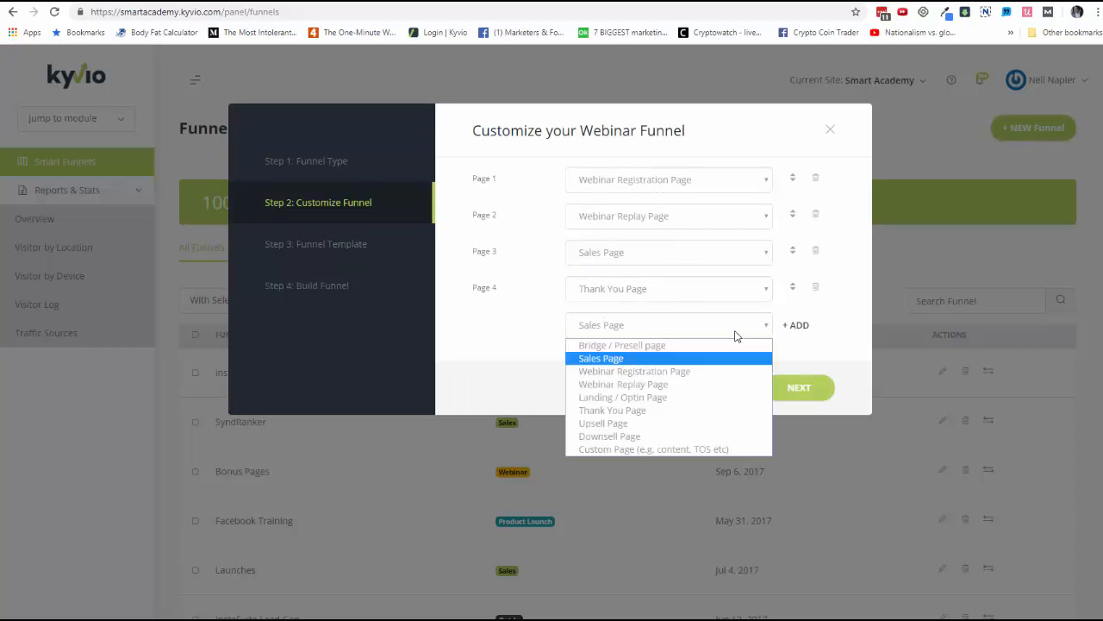
pyautogui.click(556, 354)
pyautogui.click(825, 390)
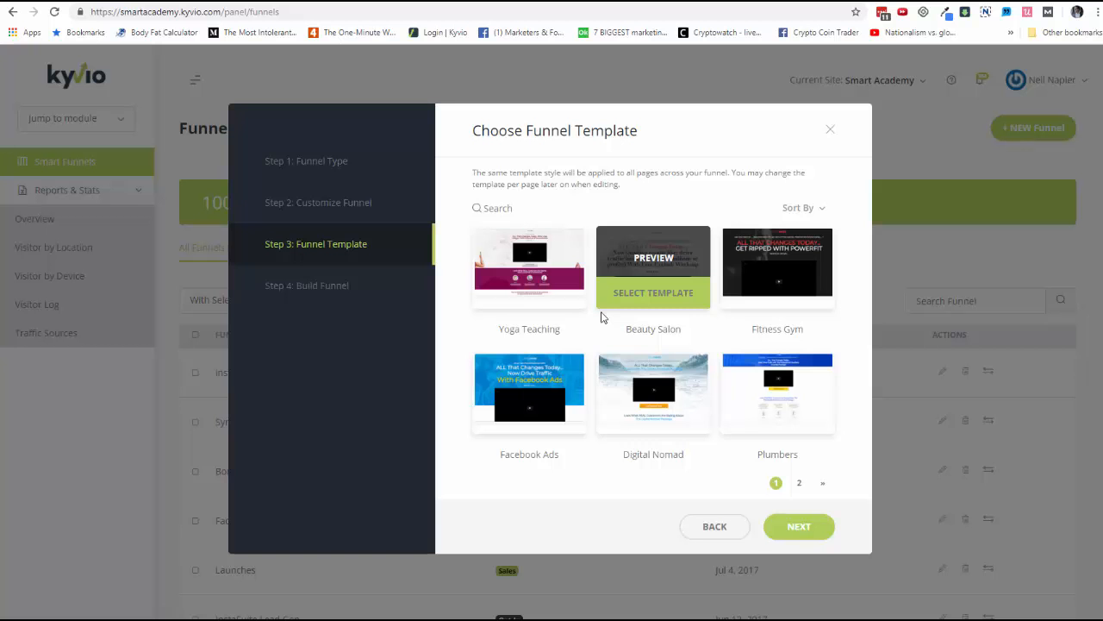
# Browse the funnel templates and preview the Fitness template's Bridge / Presell Page and Sales Page
pyautogui.click(800, 483)
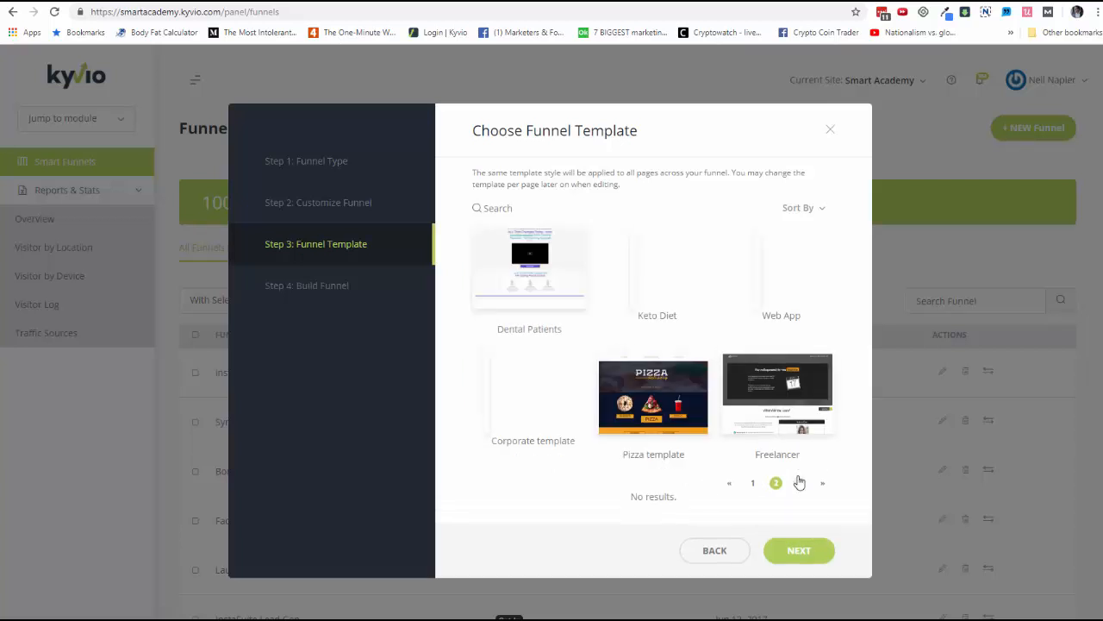
pyautogui.click(800, 483)
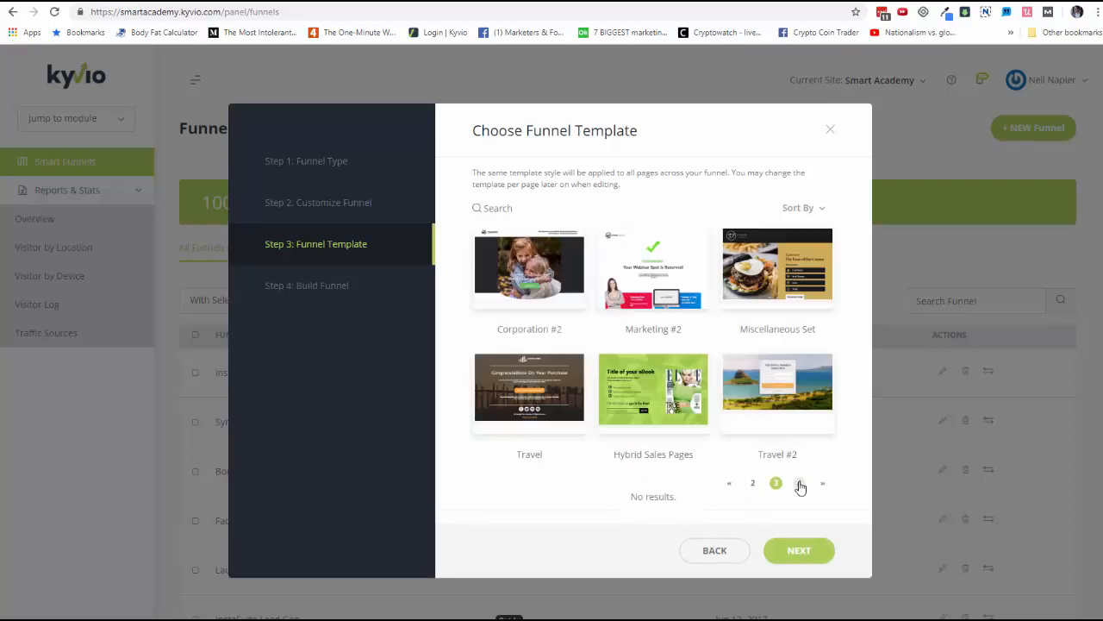
pyautogui.click(799, 483)
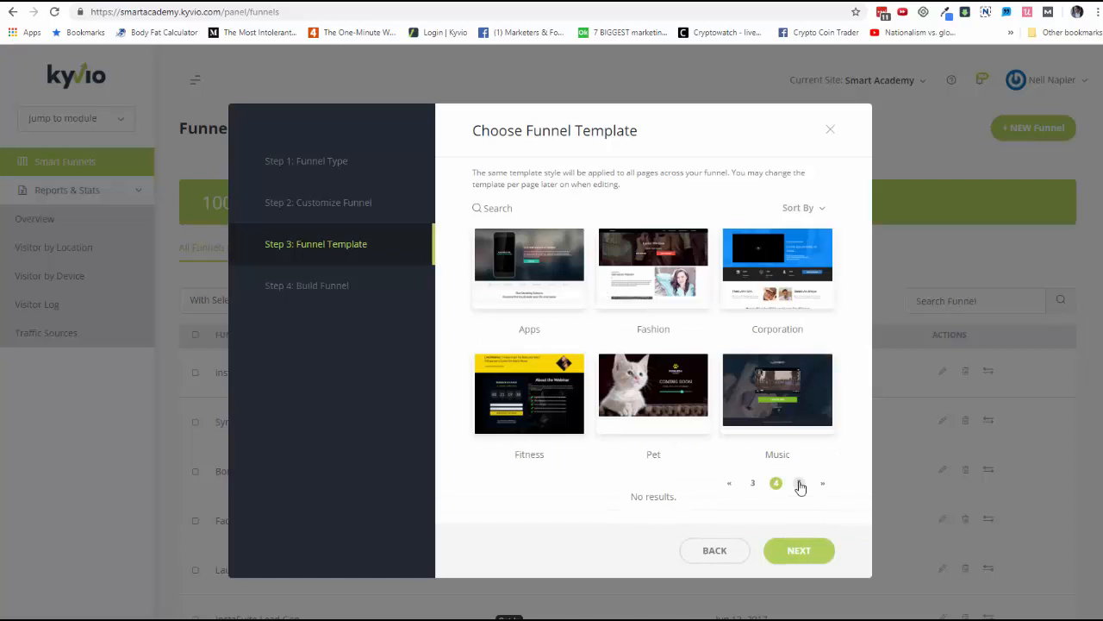
pyautogui.click(529, 383)
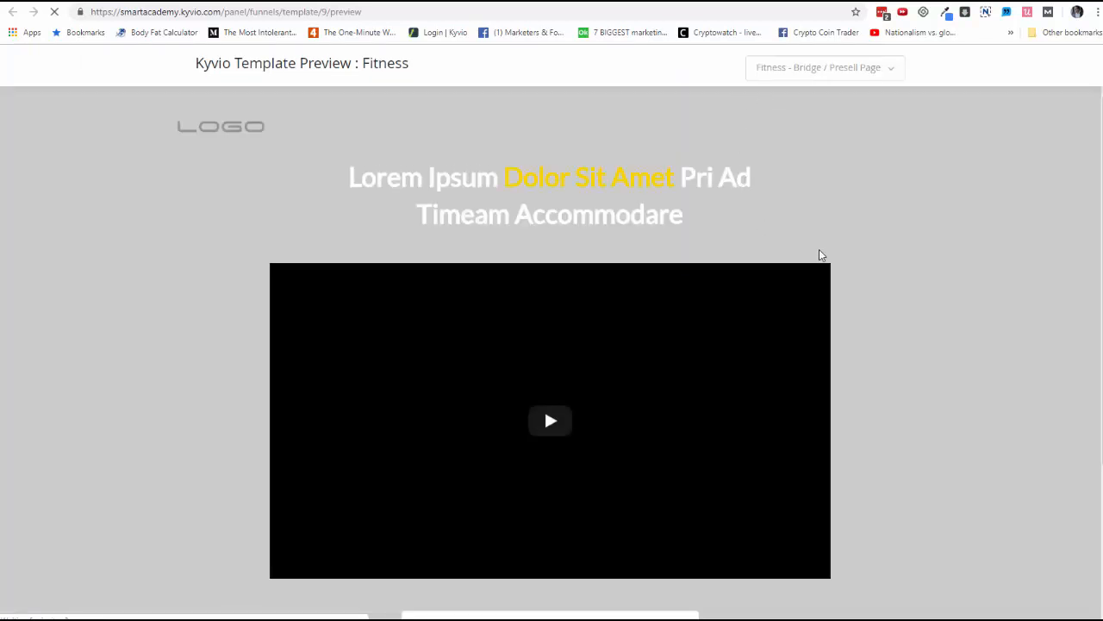
pyautogui.scroll(-3, 886, 278)
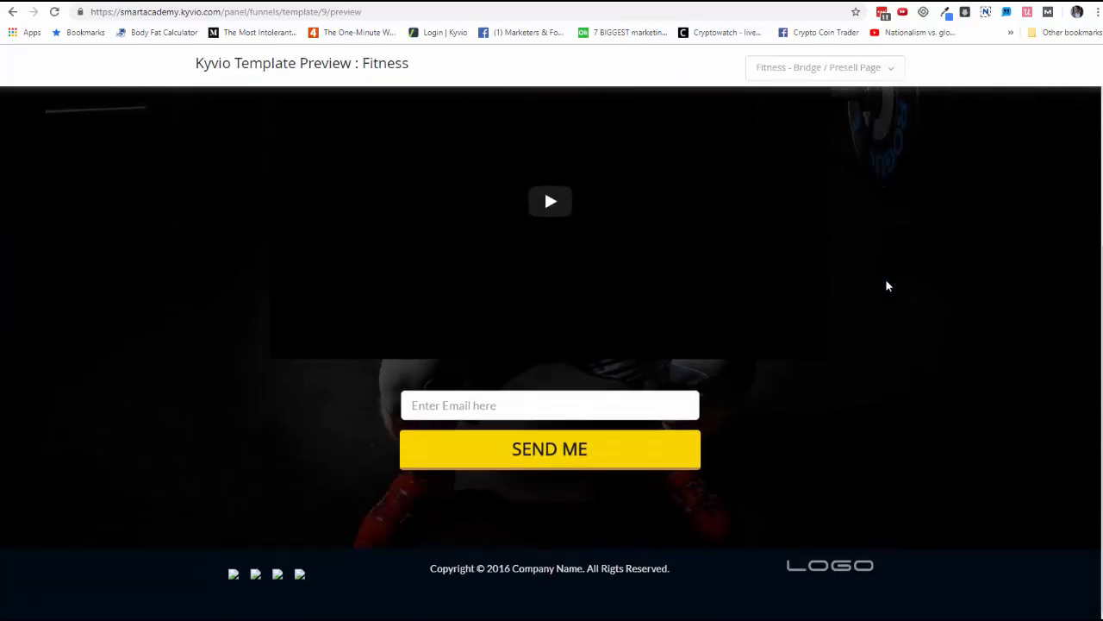
pyautogui.scroll(3, 879, 207)
pyautogui.click(859, 69)
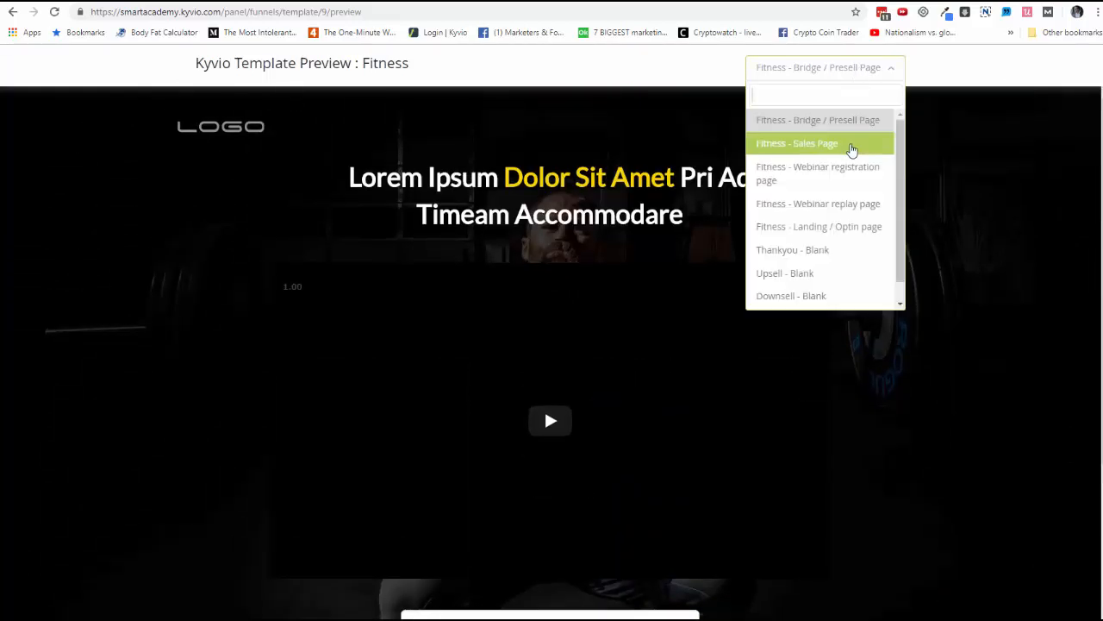
pyautogui.click(852, 145)
pyautogui.scroll(-9, 581, 240)
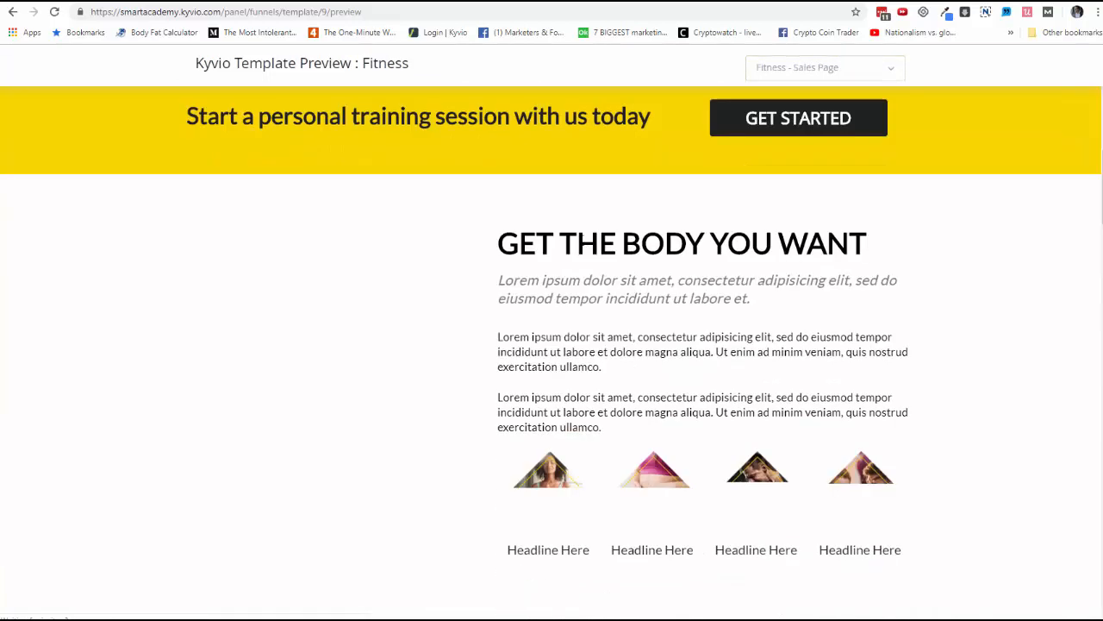
pyautogui.scroll(9, 582, 241)
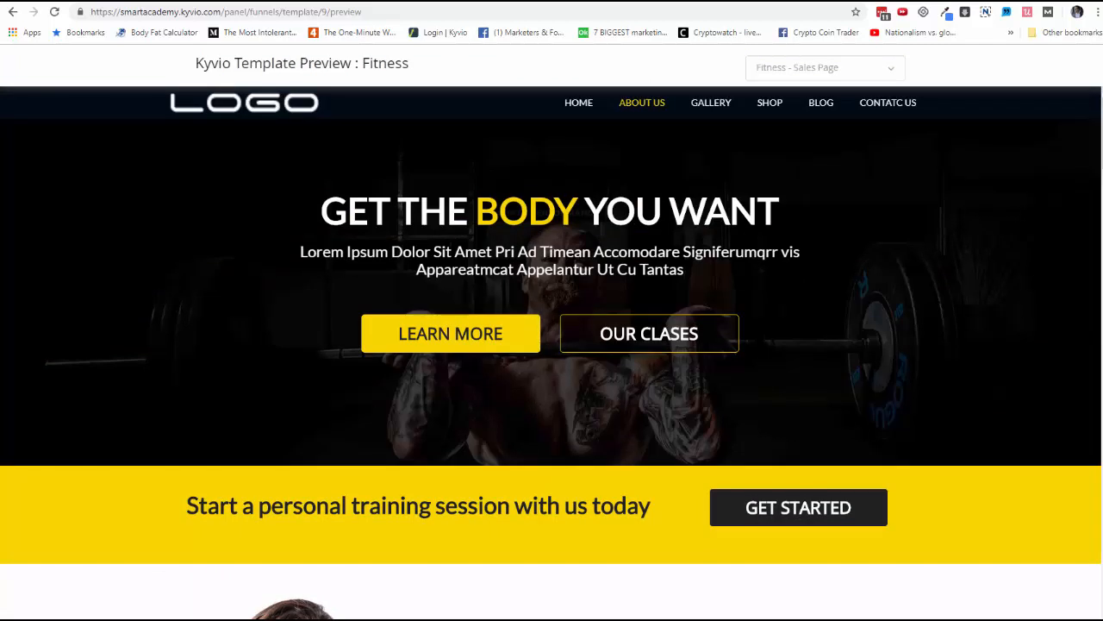
# Return to the template chooser, select the Fitness template and continue to the Build Funnel stage
pyautogui.click(84, 2)
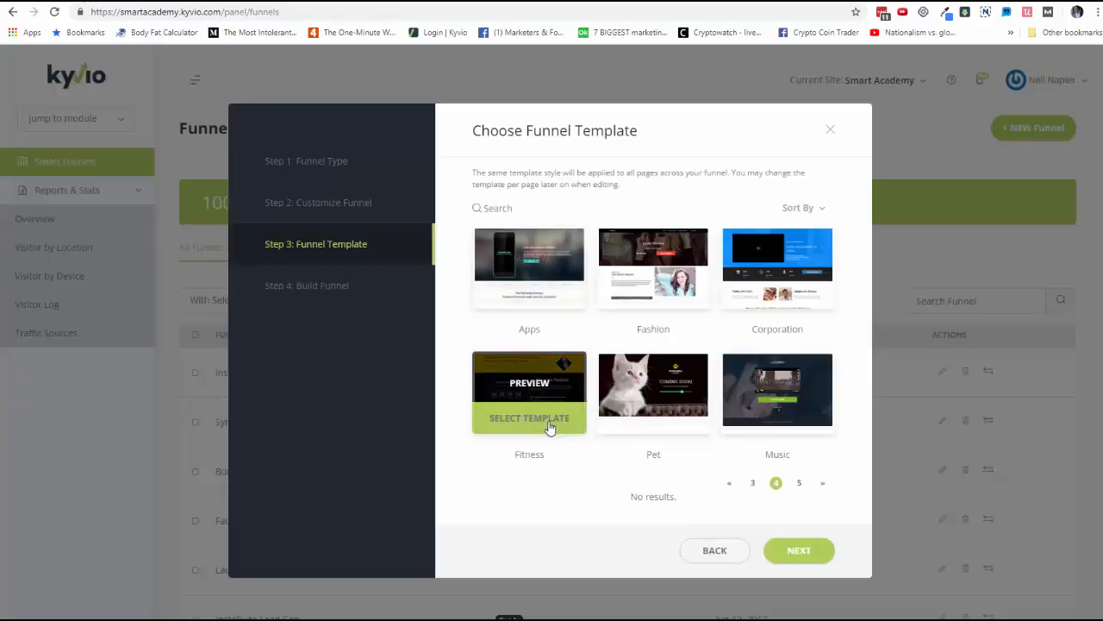
pyautogui.click(551, 429)
pyautogui.click(788, 552)
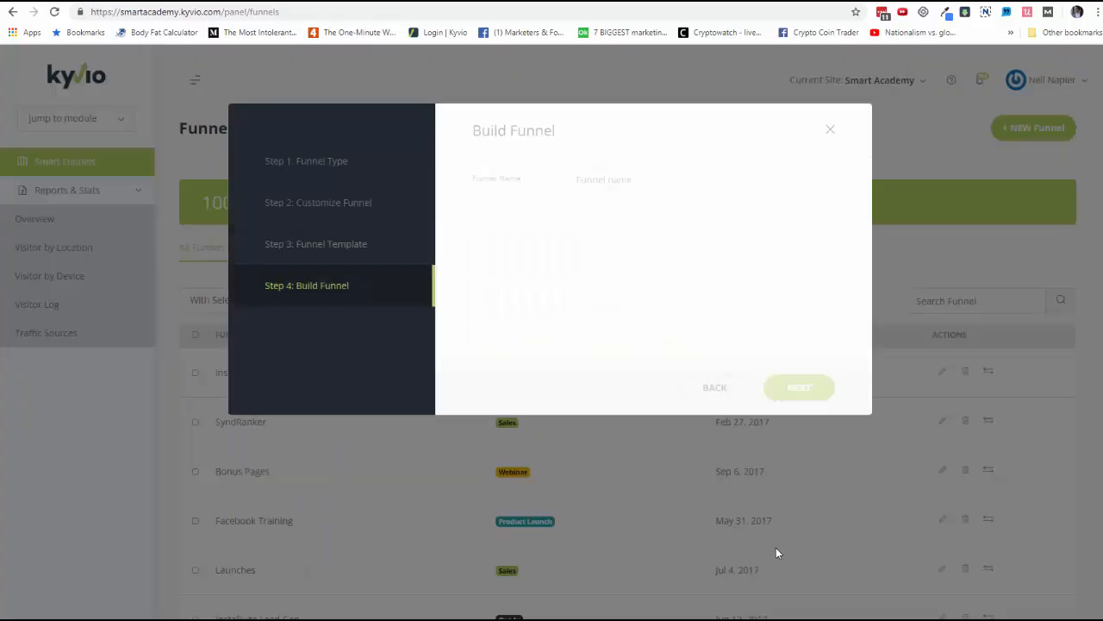
# Name the funnel "Fitness Gym webinar" and create it
pyautogui.click(602, 180)
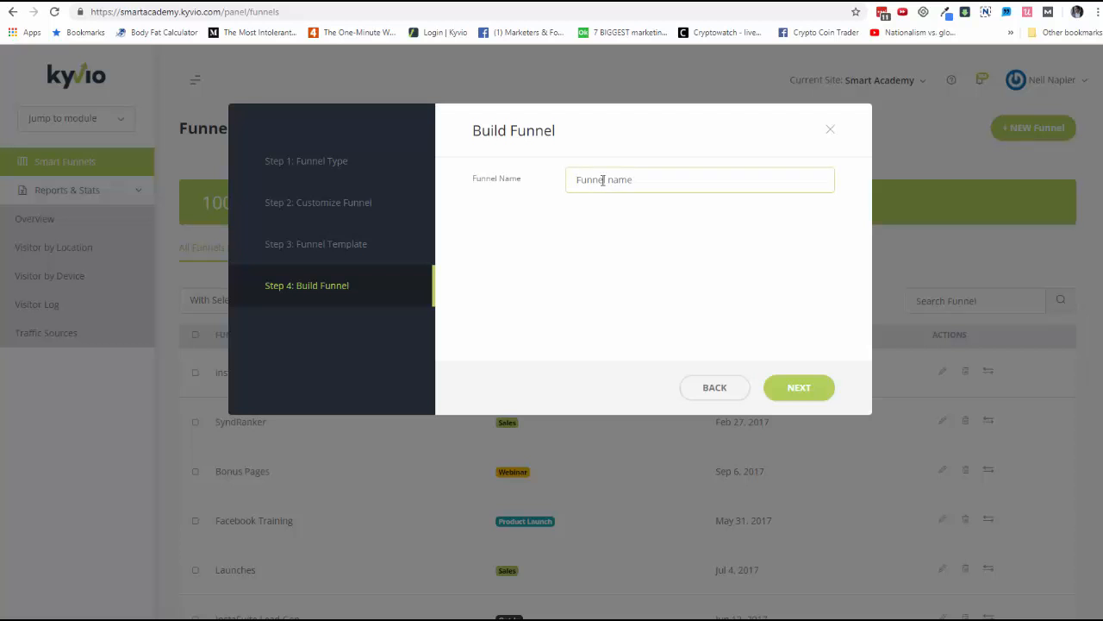
pyautogui.write('Fi')
pyautogui.press('BackSpace')
pyautogui.press('BackSpace')
pyautogui.write('F')
pyautogui.click(784, 387)
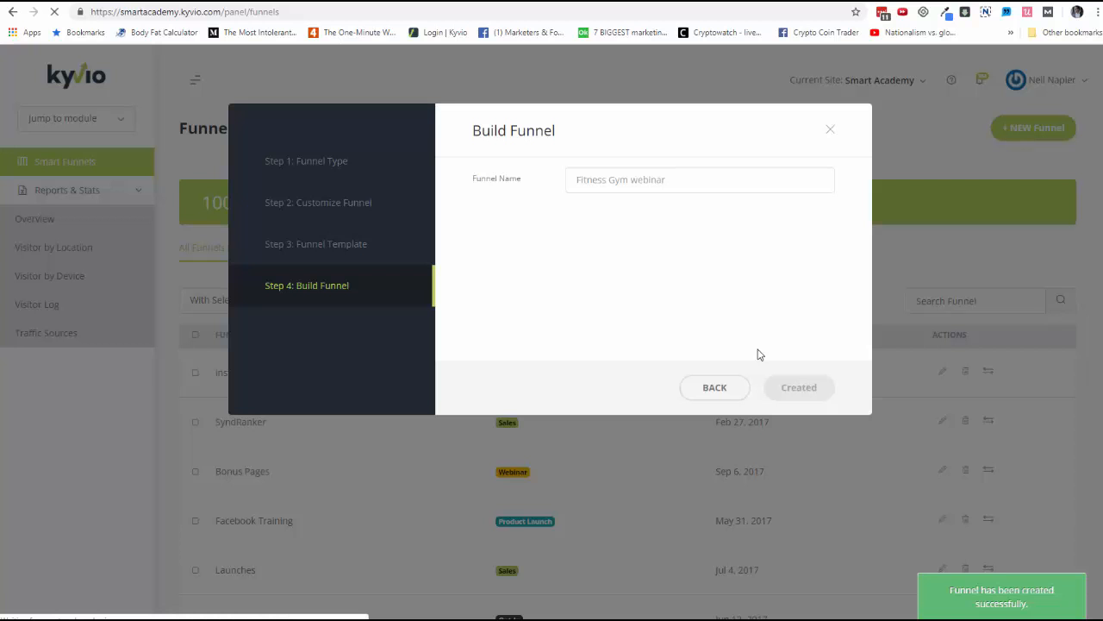
# Find the Fitness Gym webinar funnel on the last page of the funnel list and open its Webinar Registration Page for editing
pyautogui.scroll(-4, 847, 402)
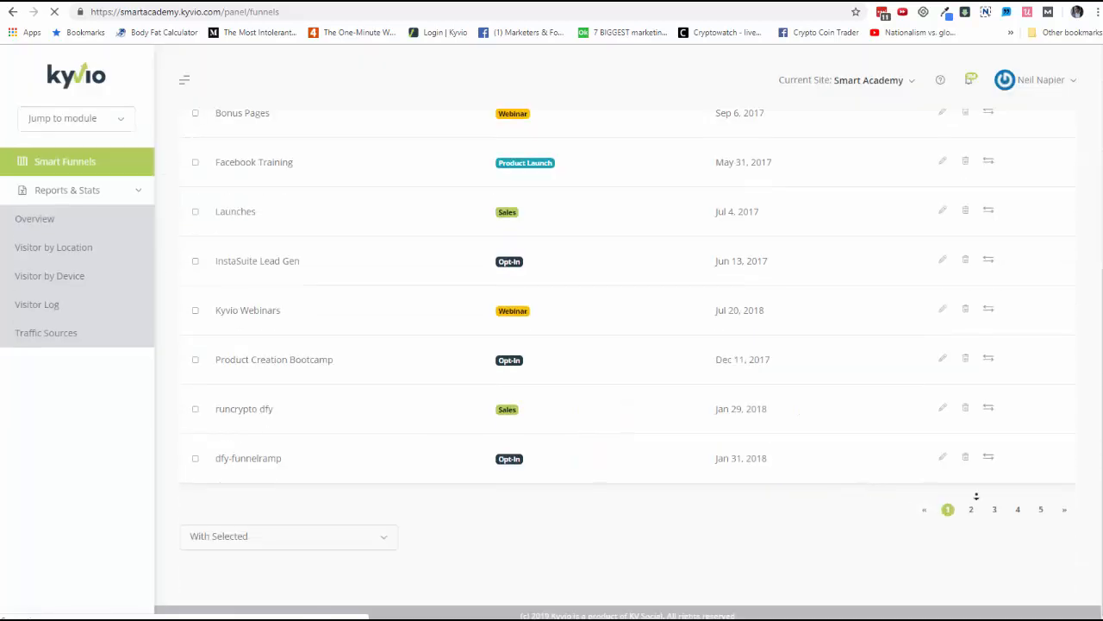
pyautogui.click(1037, 509)
pyautogui.scroll(-5, 936, 509)
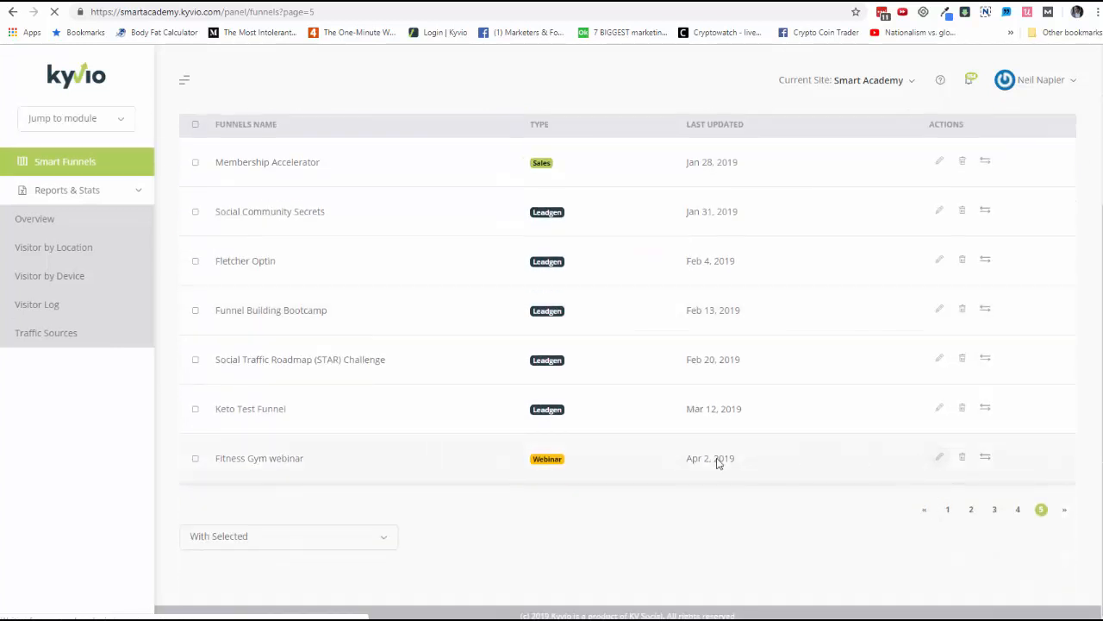
pyautogui.click(686, 455)
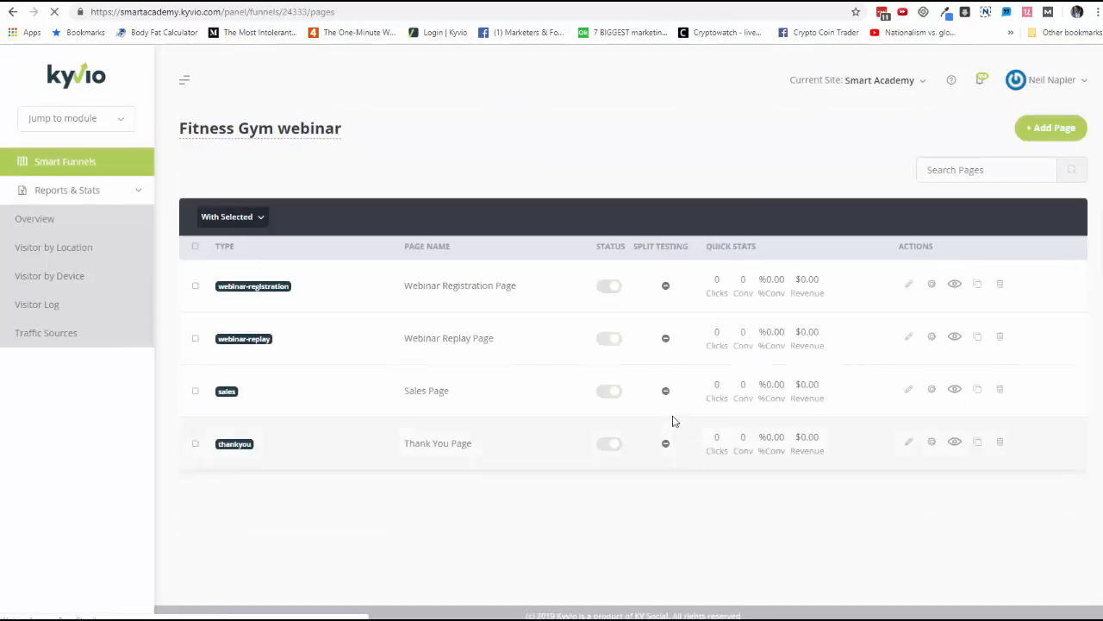
pyautogui.click(899, 293)
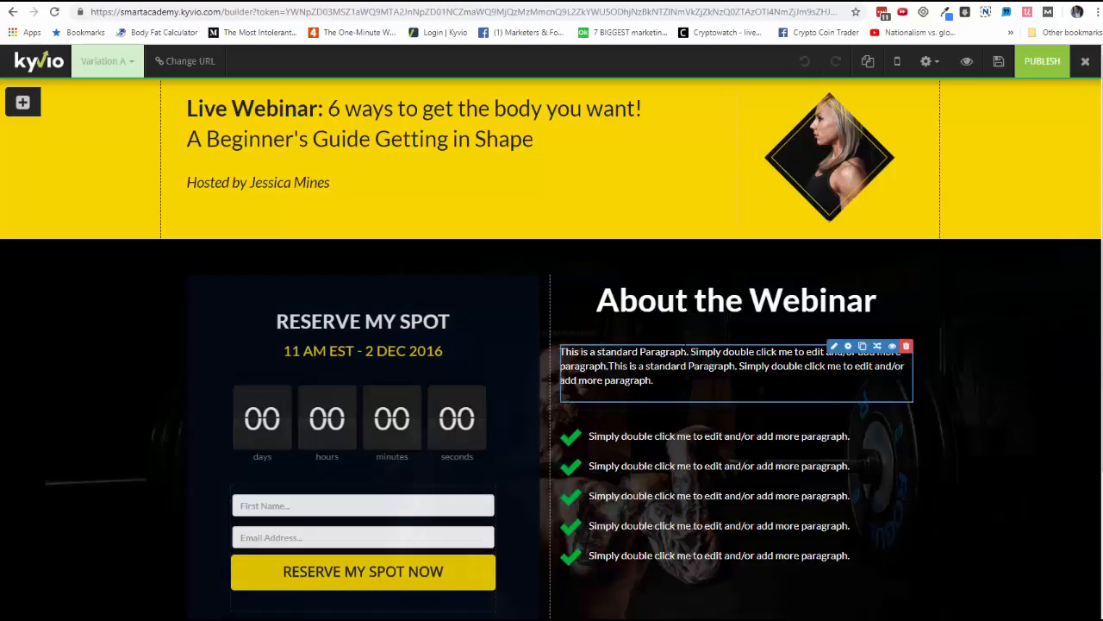
# Replace the first checklist item under About the Webinar with "Fitness Benefit #1"
pyautogui.scroll(-3, 641, 367)
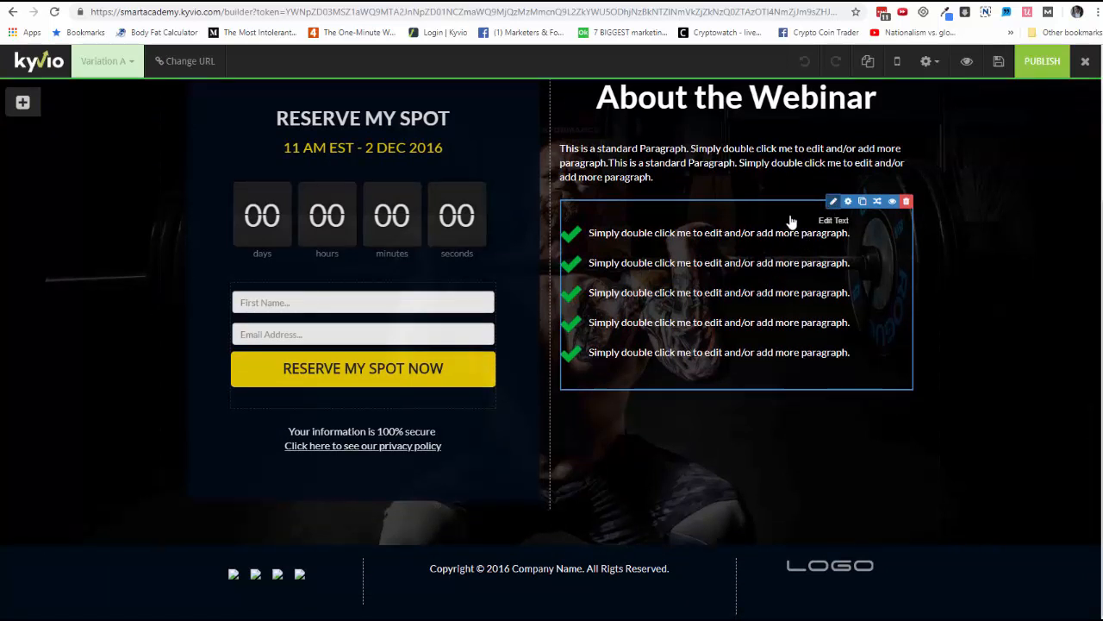
pyautogui.click(834, 203)
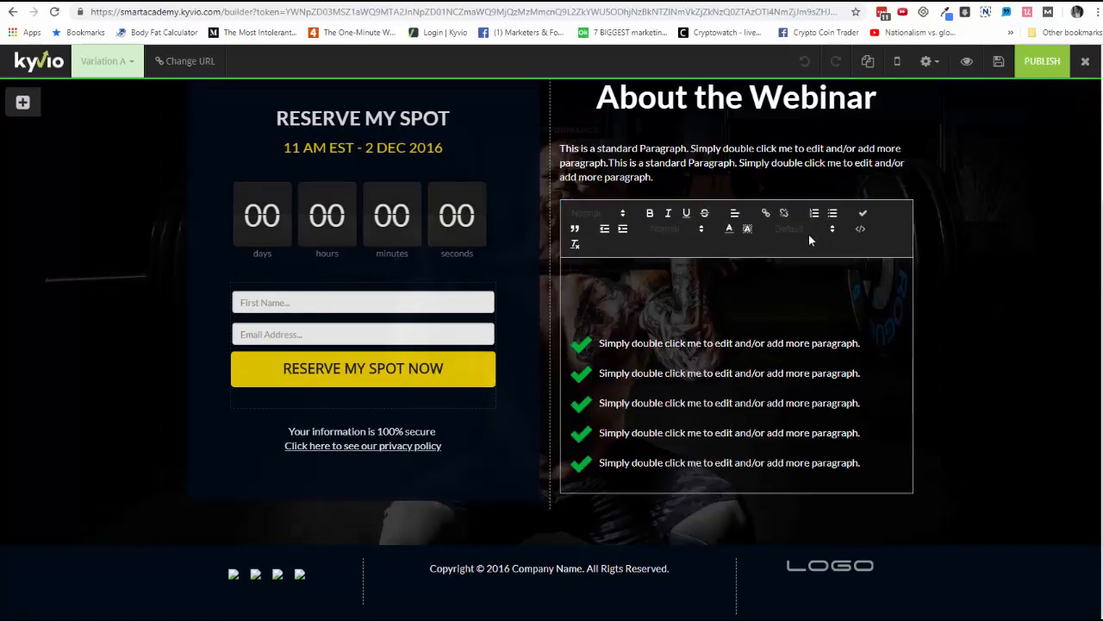
pyautogui.moveTo(600, 343); pyautogui.dragTo(662, 343)
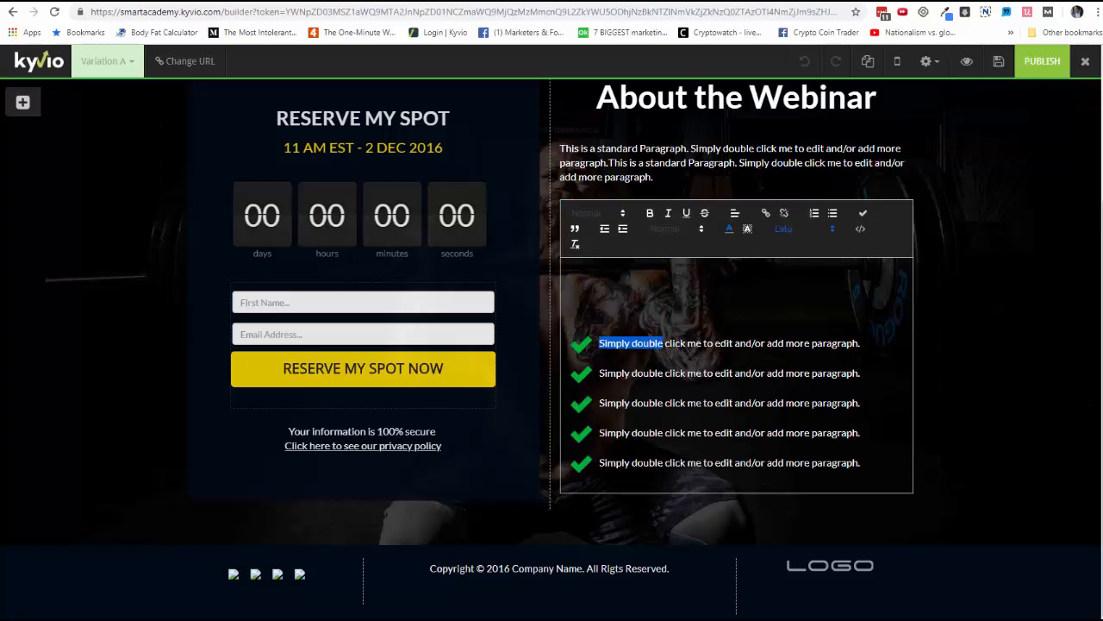
pyautogui.hotkey('shift', 'End')
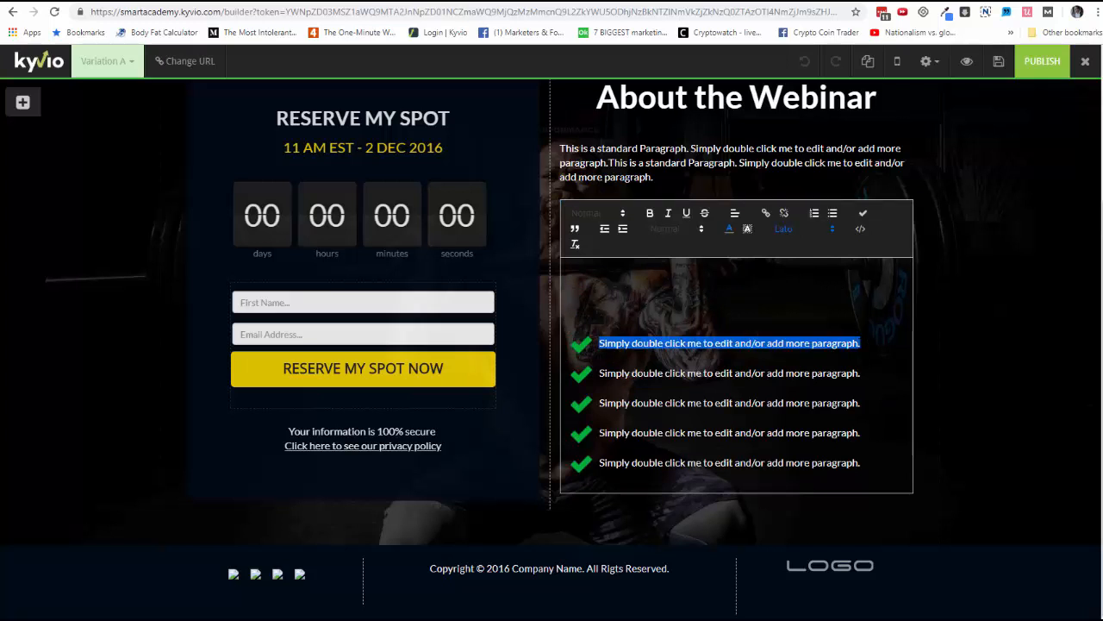
pyautogui.write('Fitness Benefo')
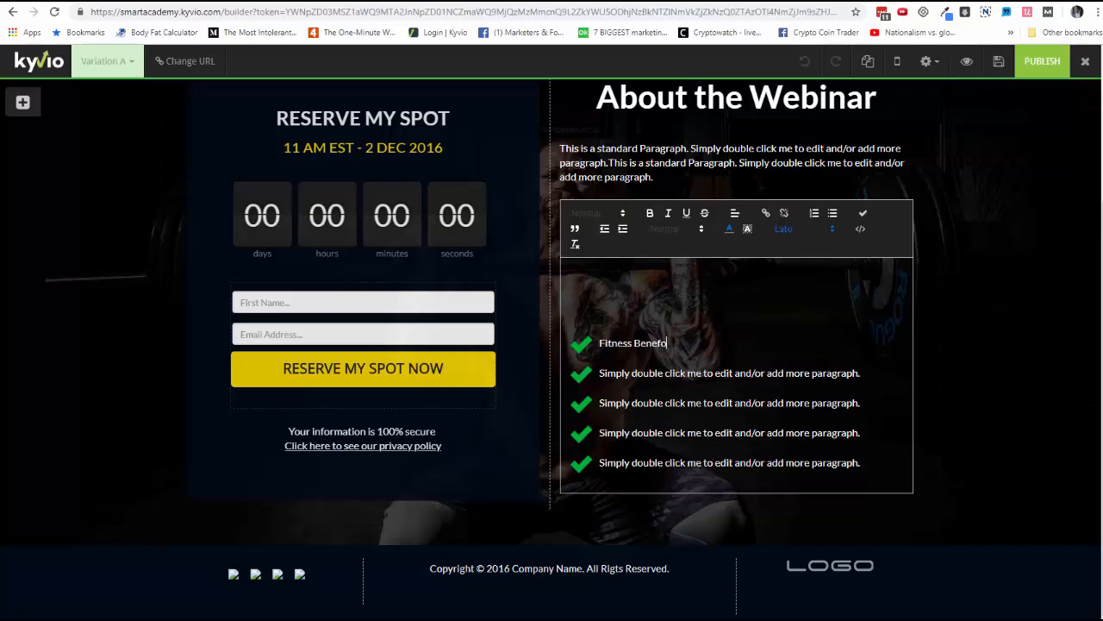
pyautogui.press('BackSpace')
pyautogui.write('it #1')
pyautogui.click(414, 222)
# Browse the insertable block, column and text elements, then add a green flat button below the About the Webinar checklist
pyautogui.click(24, 105)
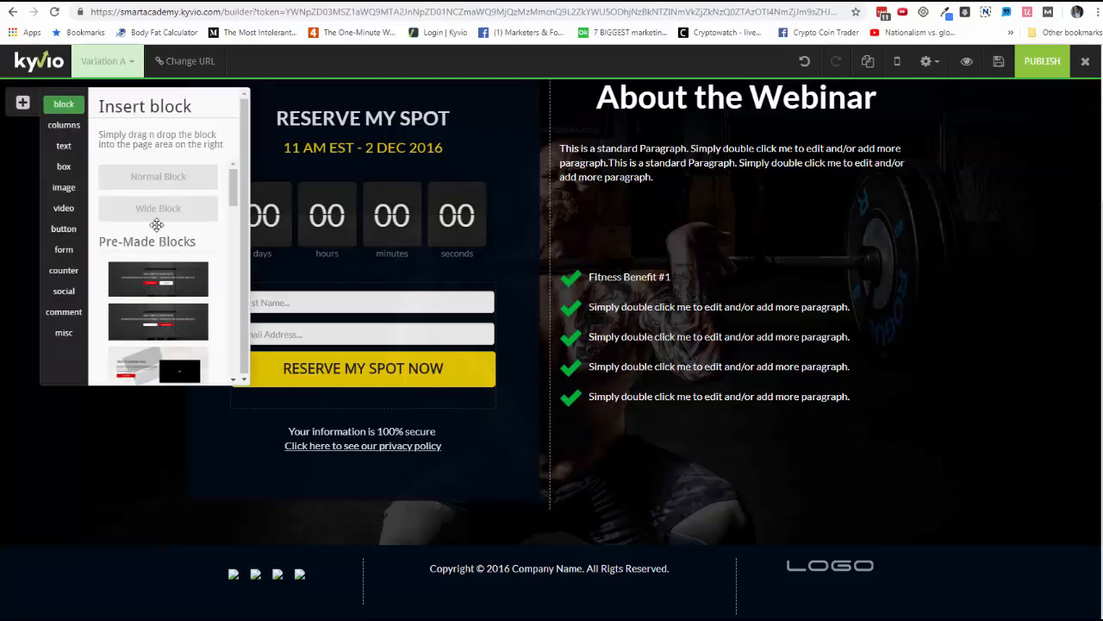
pyautogui.click(63, 125)
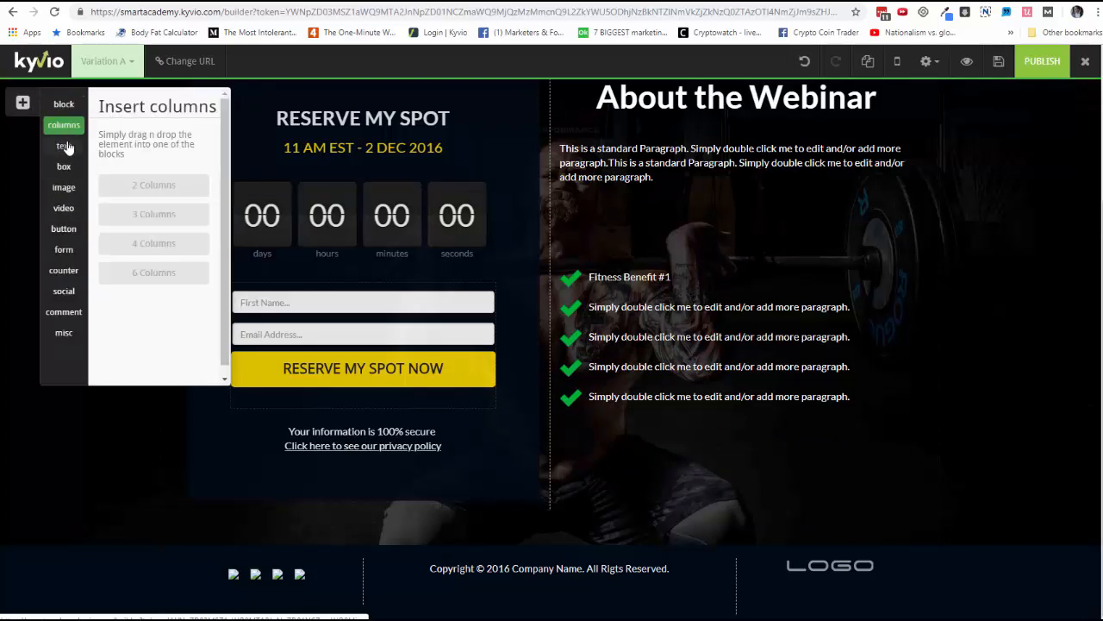
pyautogui.click(64, 146)
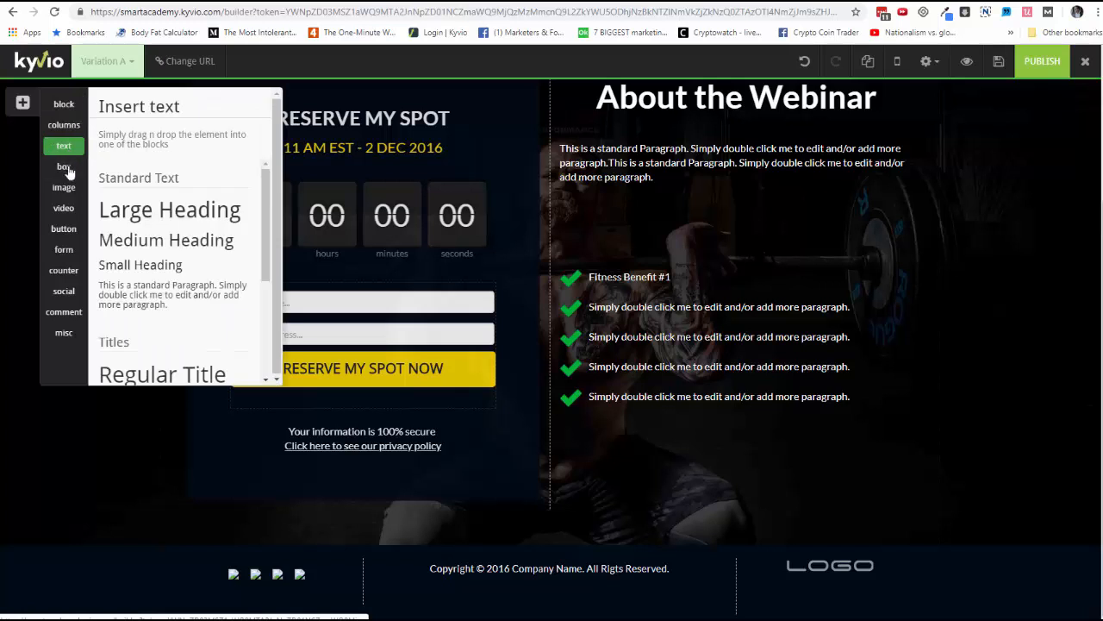
pyautogui.click(64, 229)
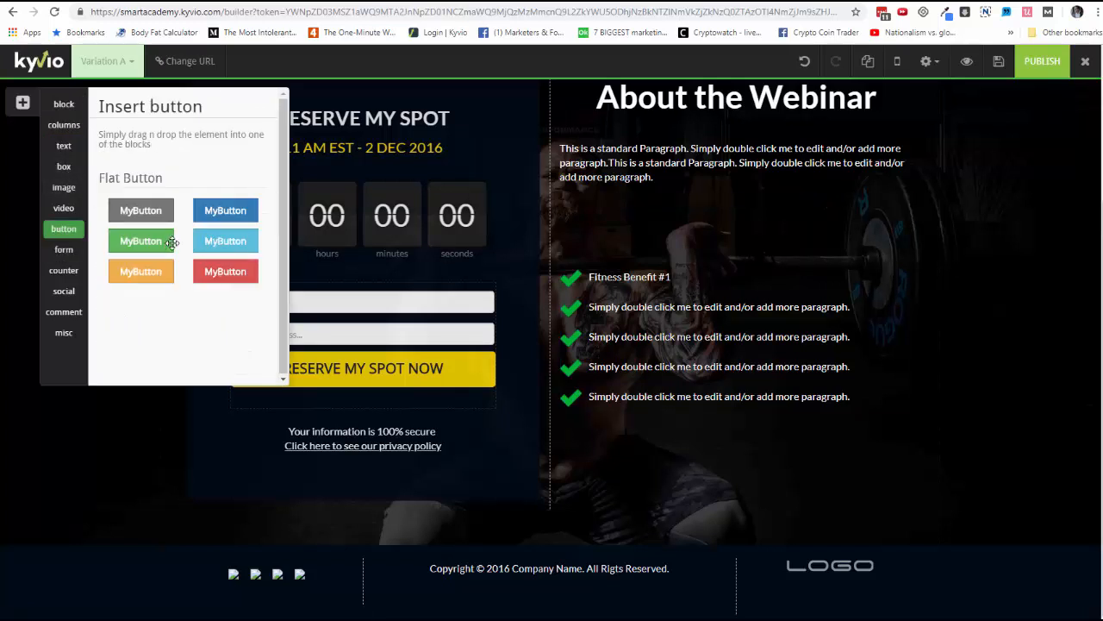
pyautogui.moveTo(171, 243); pyautogui.dragTo(719, 428)
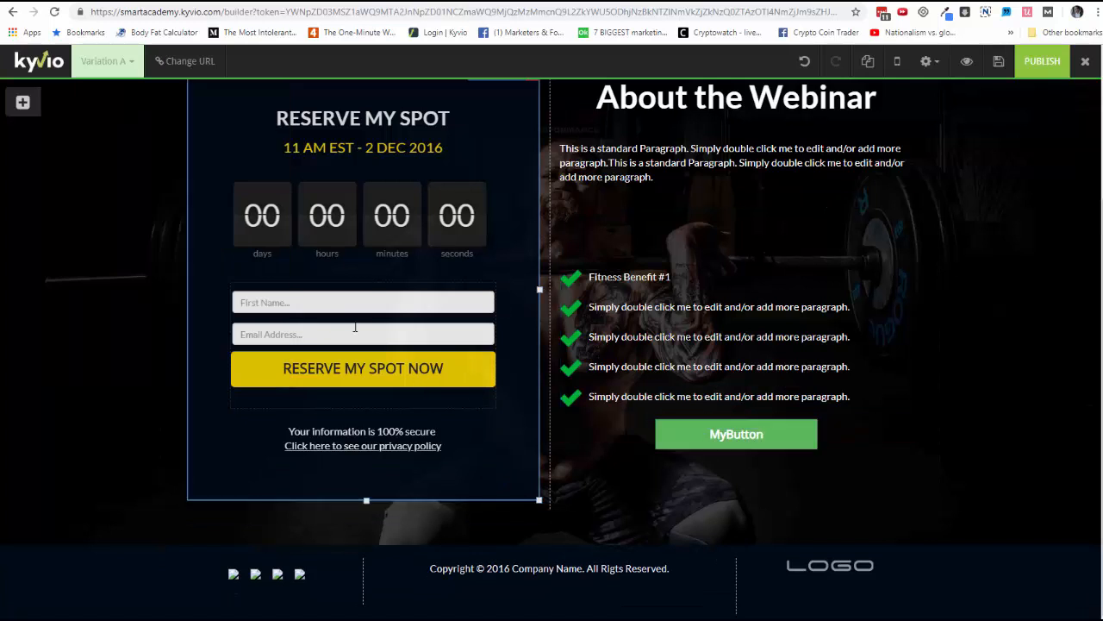
pyautogui.click(22, 102)
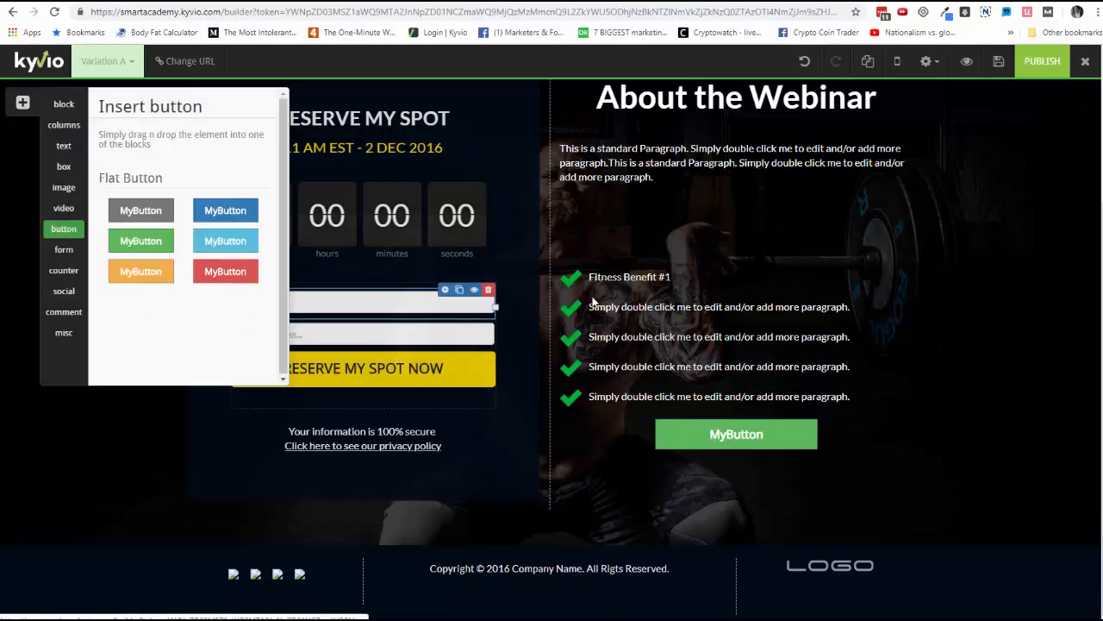
# Review the General, BG Image and BG Video page options, then the settings for custom scripts and tracking code
pyautogui.click(928, 62)
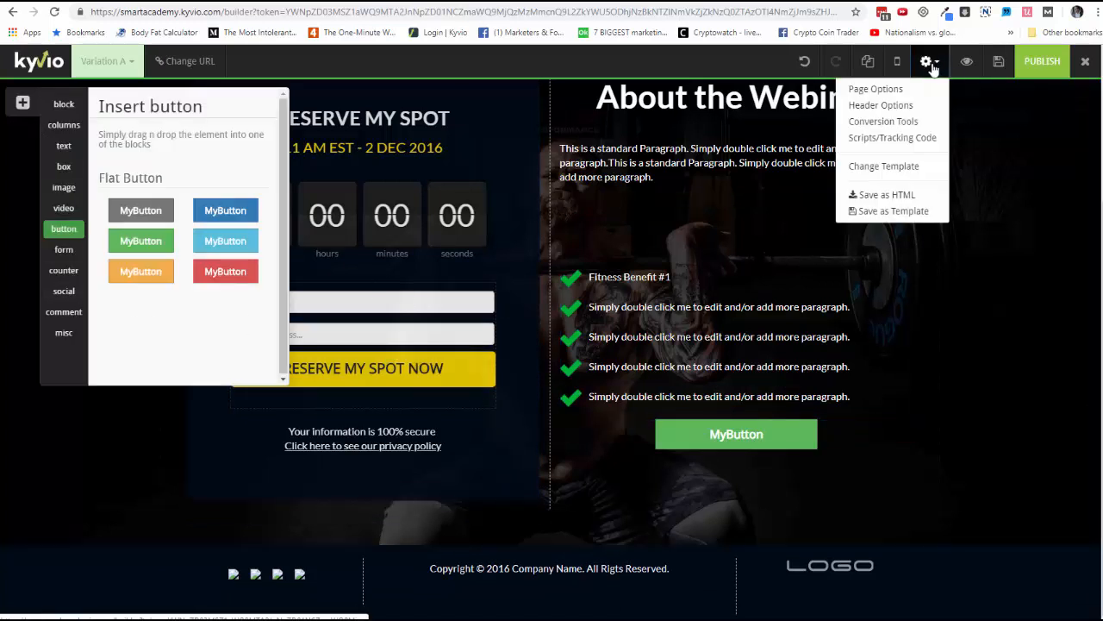
pyautogui.click(853, 90)
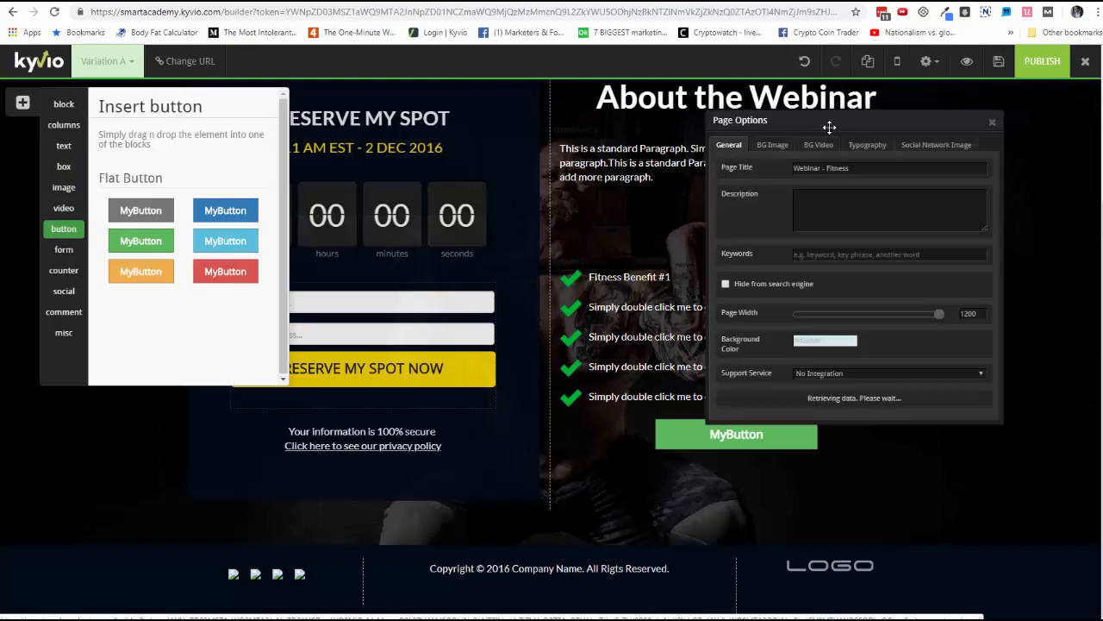
pyautogui.click(797, 170)
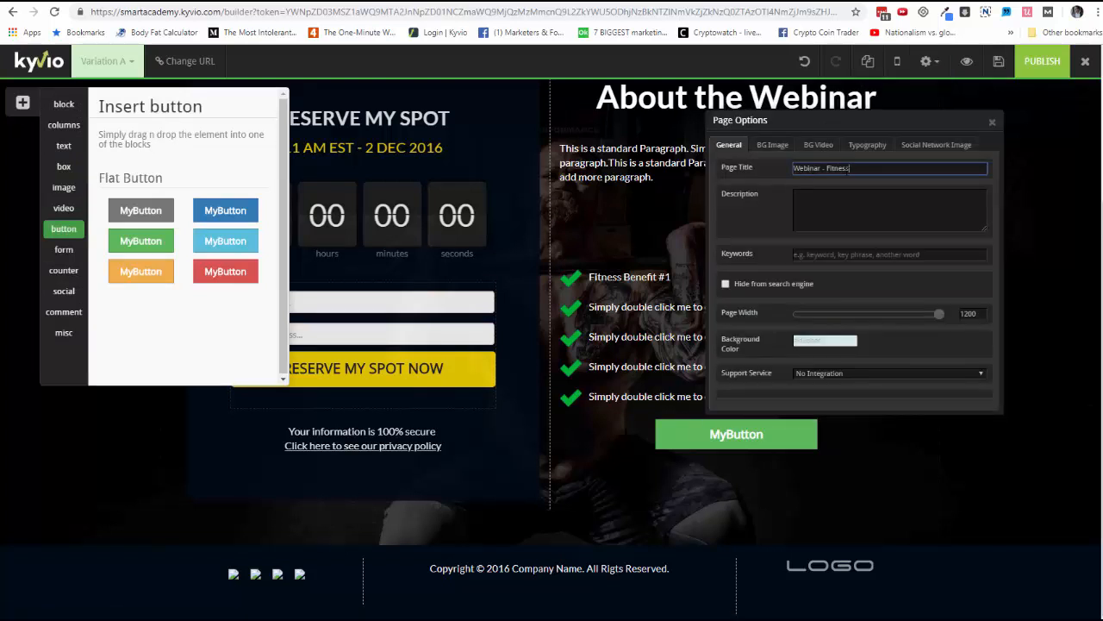
pyautogui.click(837, 200)
pyautogui.click(798, 256)
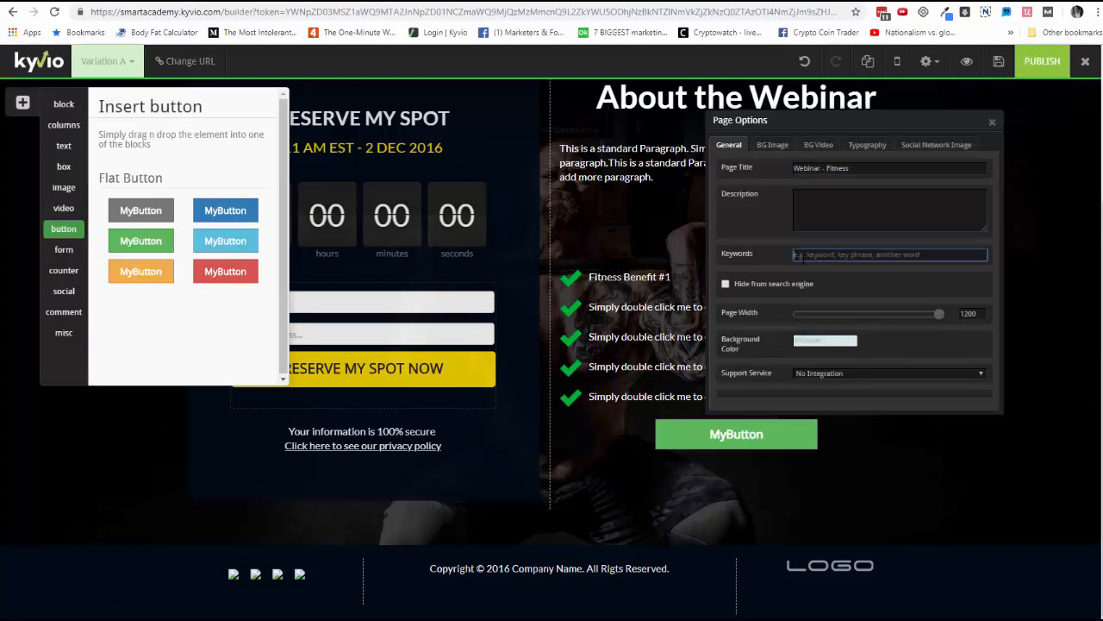
pyautogui.click(777, 147)
pyautogui.click(819, 148)
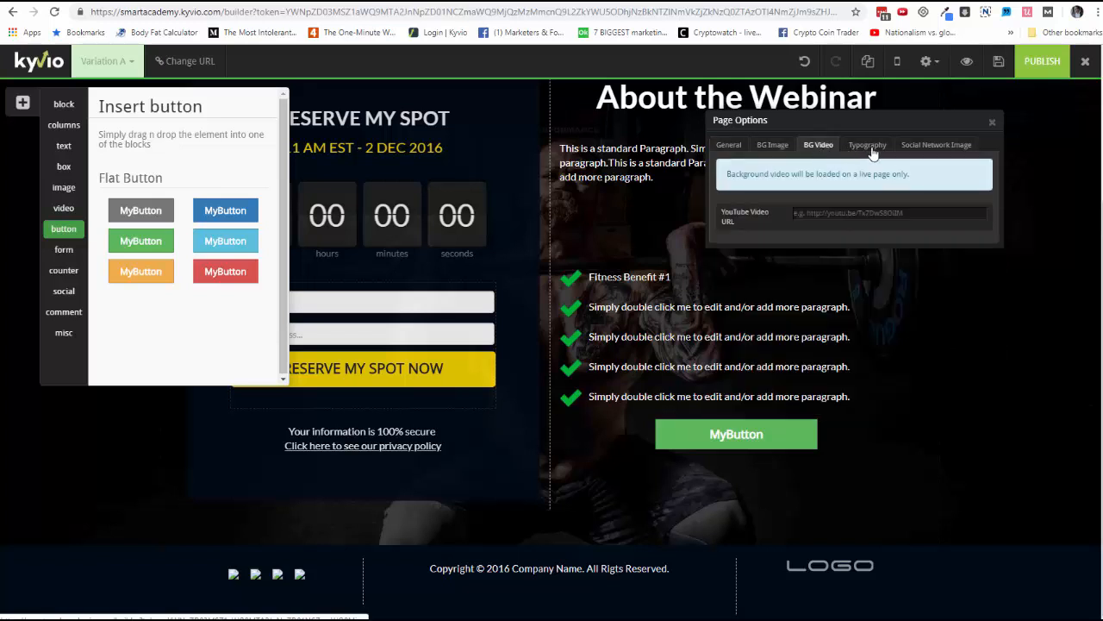
pyautogui.click(993, 123)
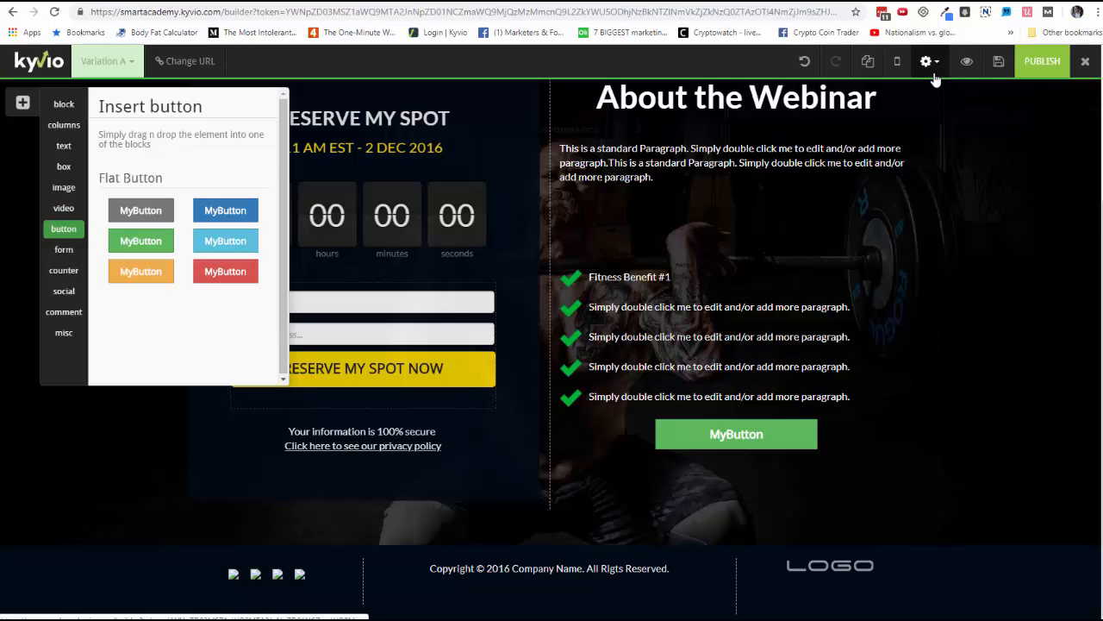
pyautogui.click(927, 61)
pyautogui.click(917, 140)
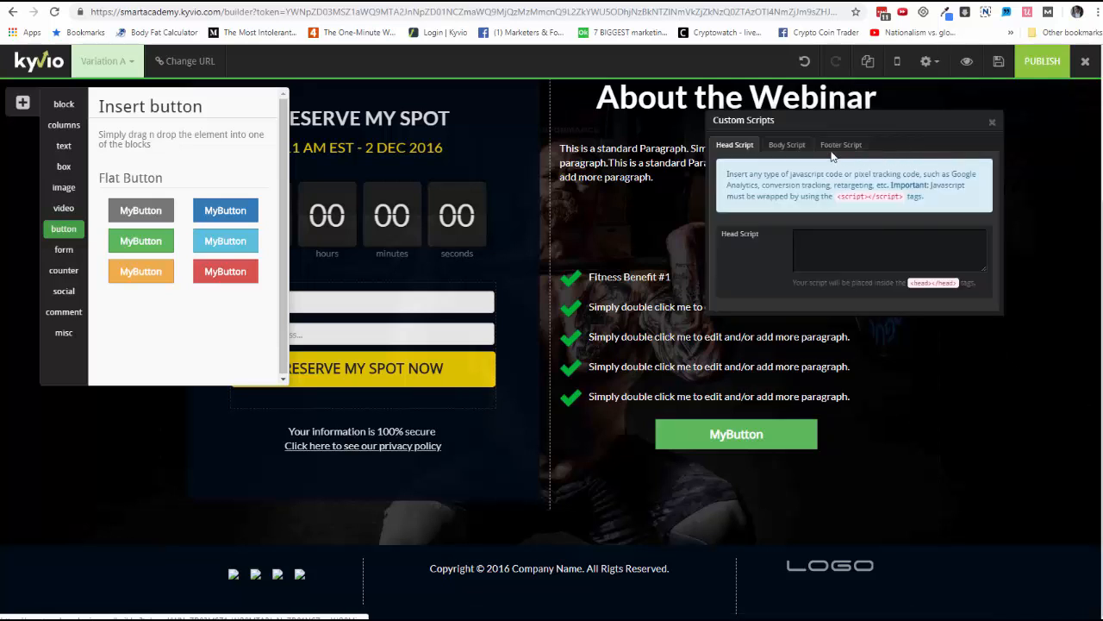
# Enable the PopUp conversion tool for the page and create a new popup
pyautogui.click(925, 66)
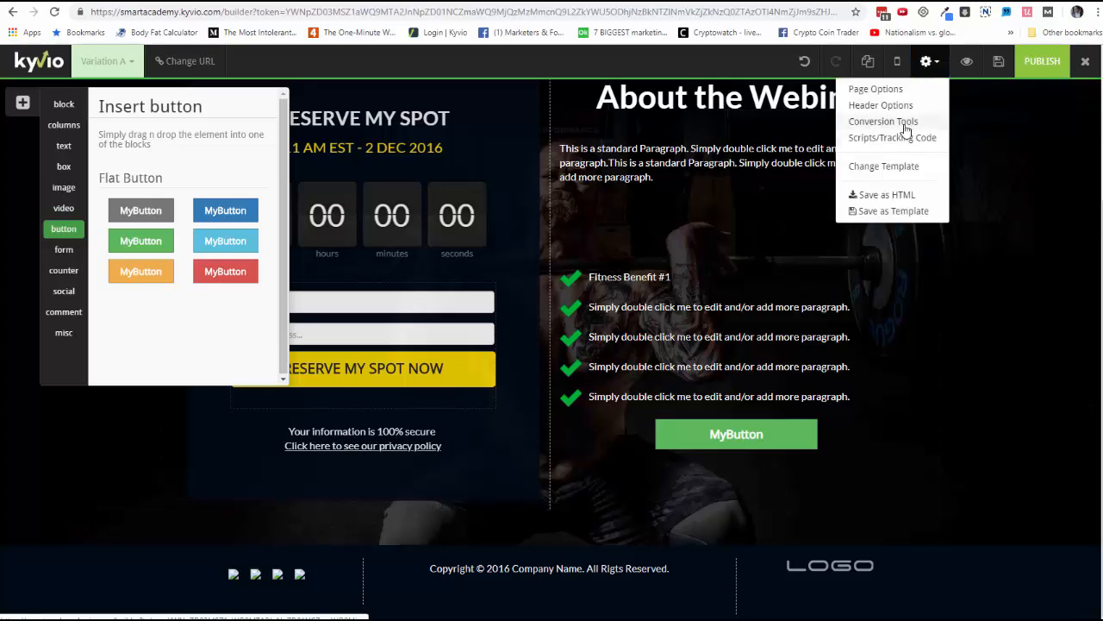
pyautogui.click(906, 126)
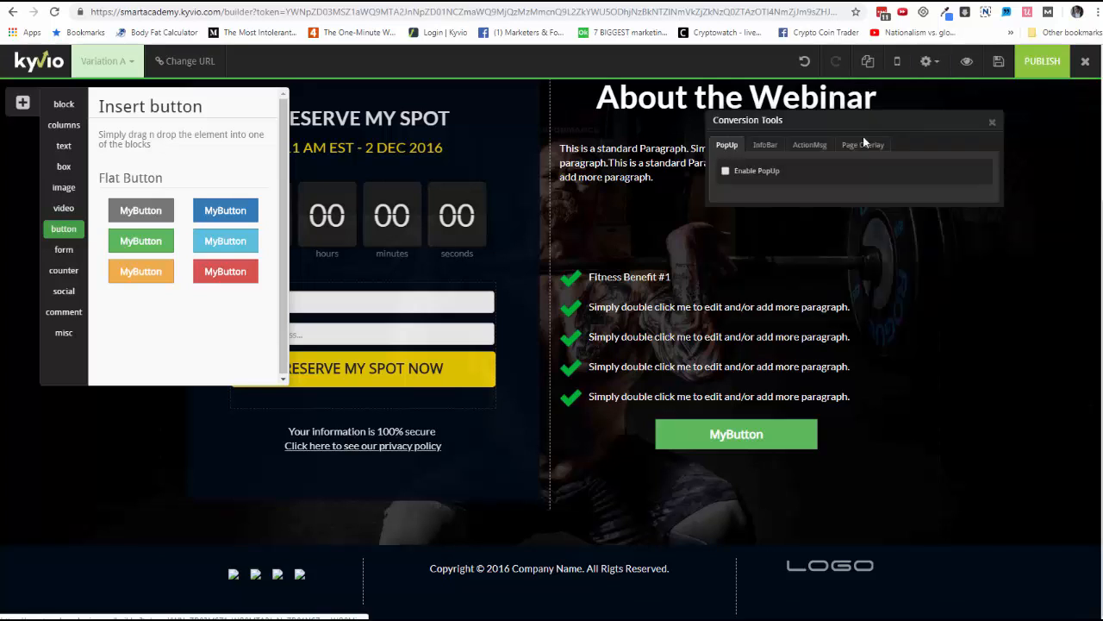
pyautogui.click(748, 171)
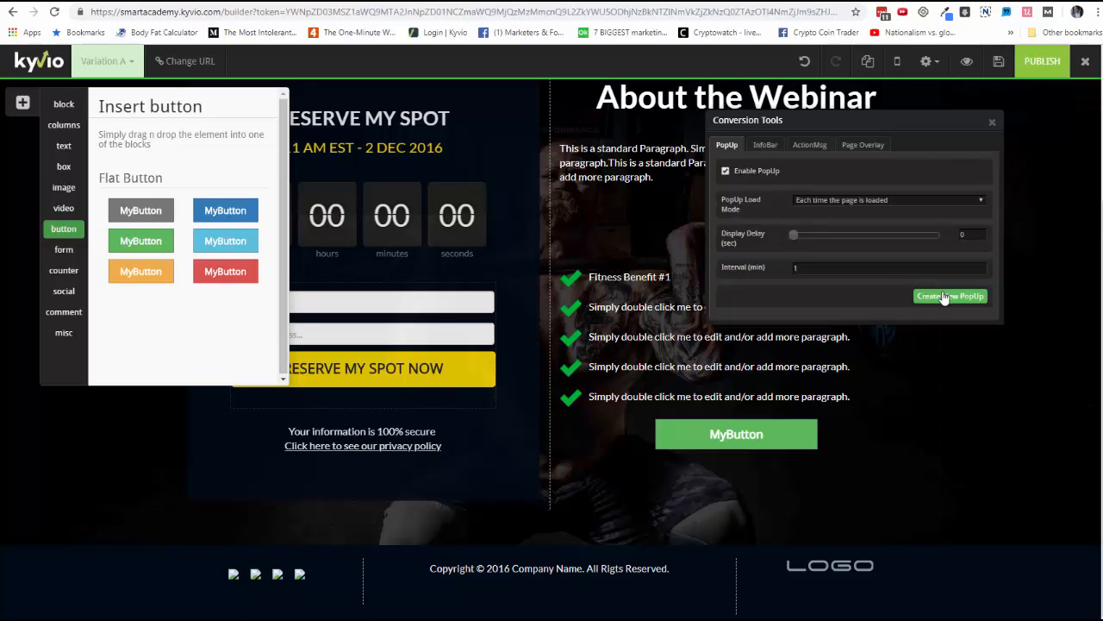
pyautogui.click(948, 295)
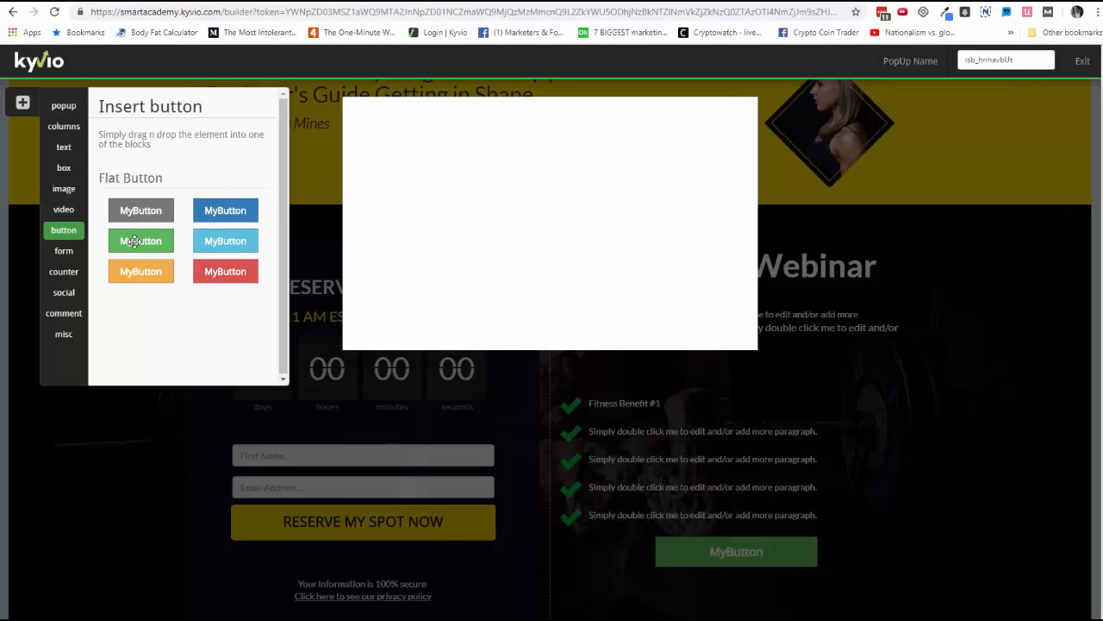
# Add a green flat button and a video element to the popup, then return to the page
pyautogui.moveTo(138, 241); pyautogui.dragTo(571, 239)
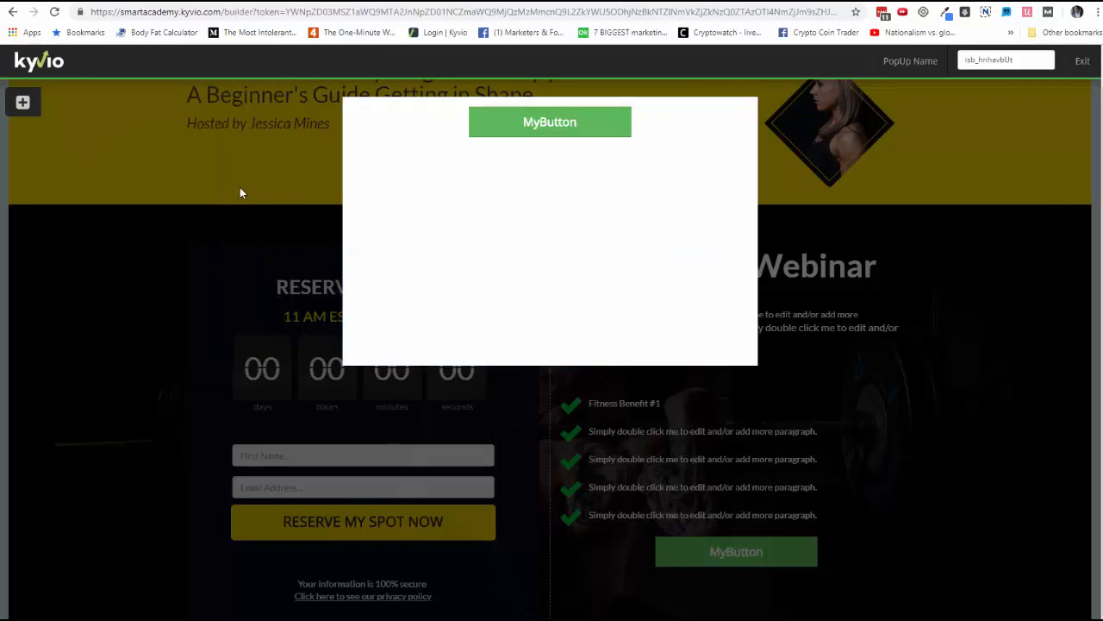
pyautogui.click(22, 102)
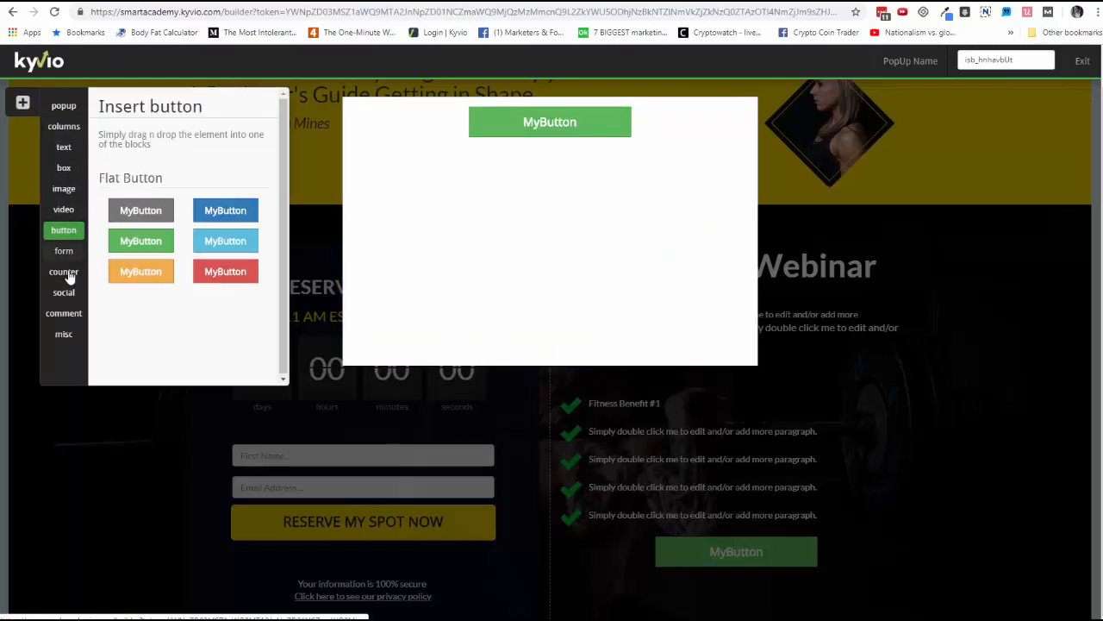
pyautogui.click(64, 211)
pyautogui.moveTo(152, 181); pyautogui.dragTo(565, 331)
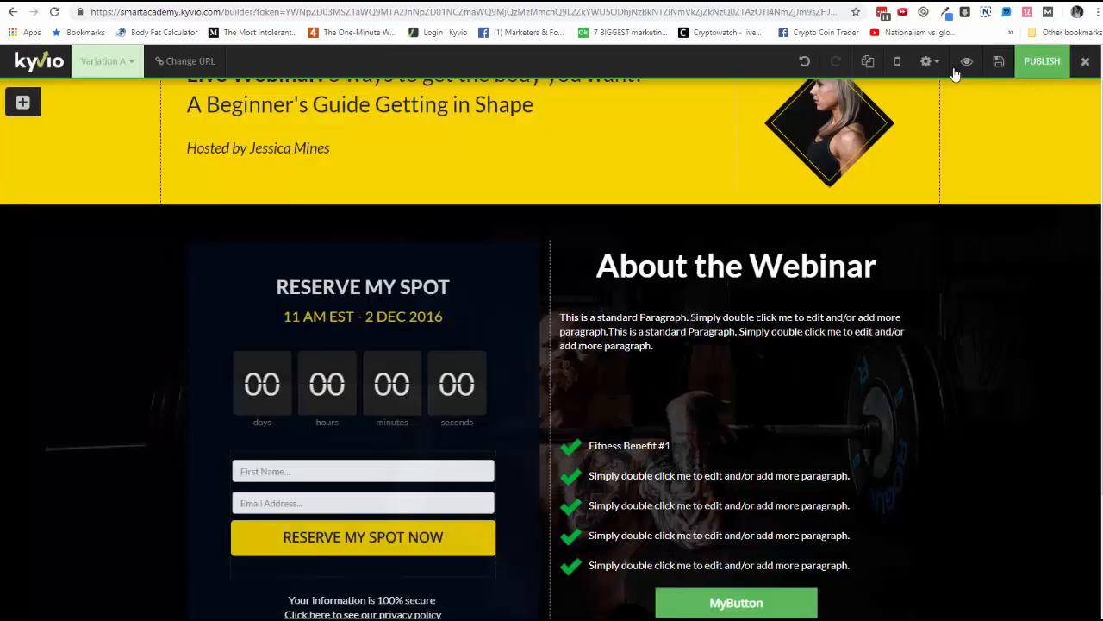
# Enable the InfoBar conversion tool for the page and create a new info bar
pyautogui.click(926, 61)
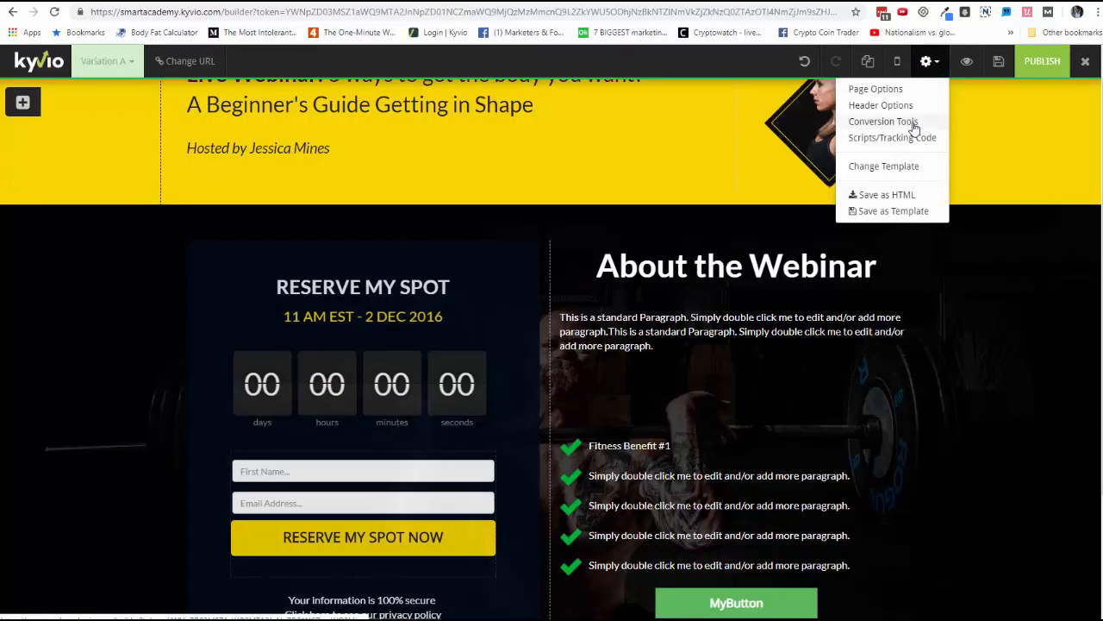
pyautogui.click(909, 123)
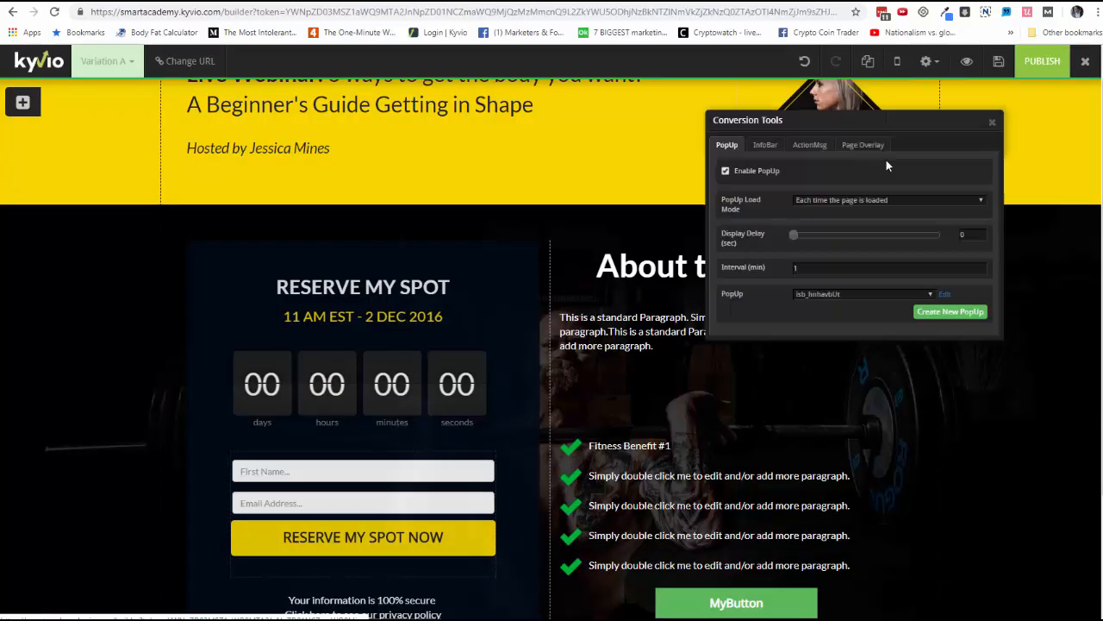
pyautogui.click(780, 148)
pyautogui.click(756, 172)
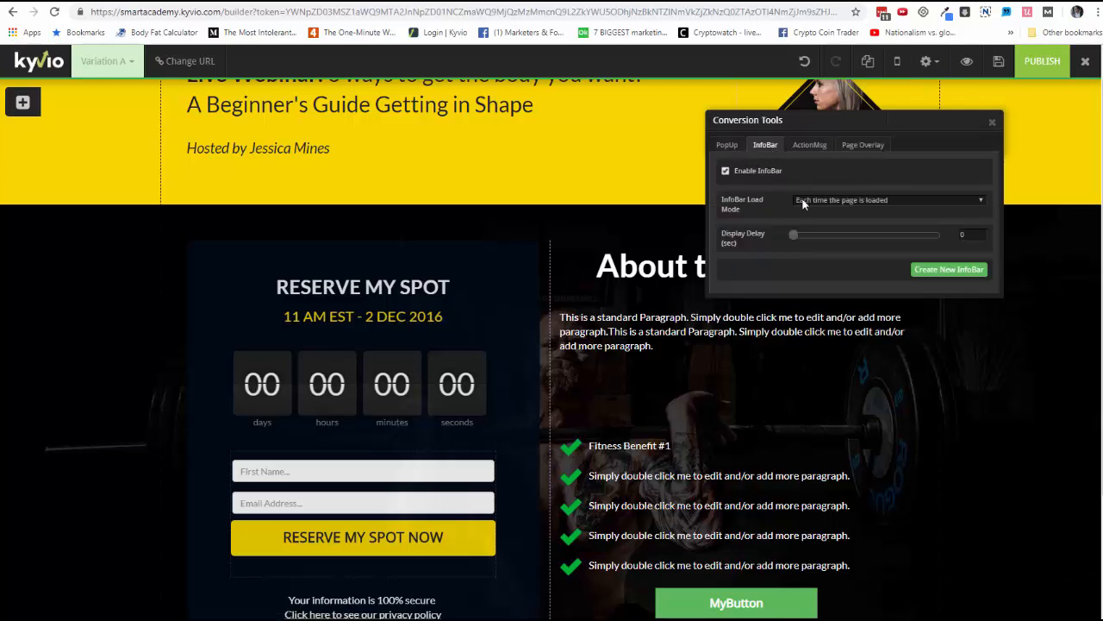
pyautogui.click(926, 269)
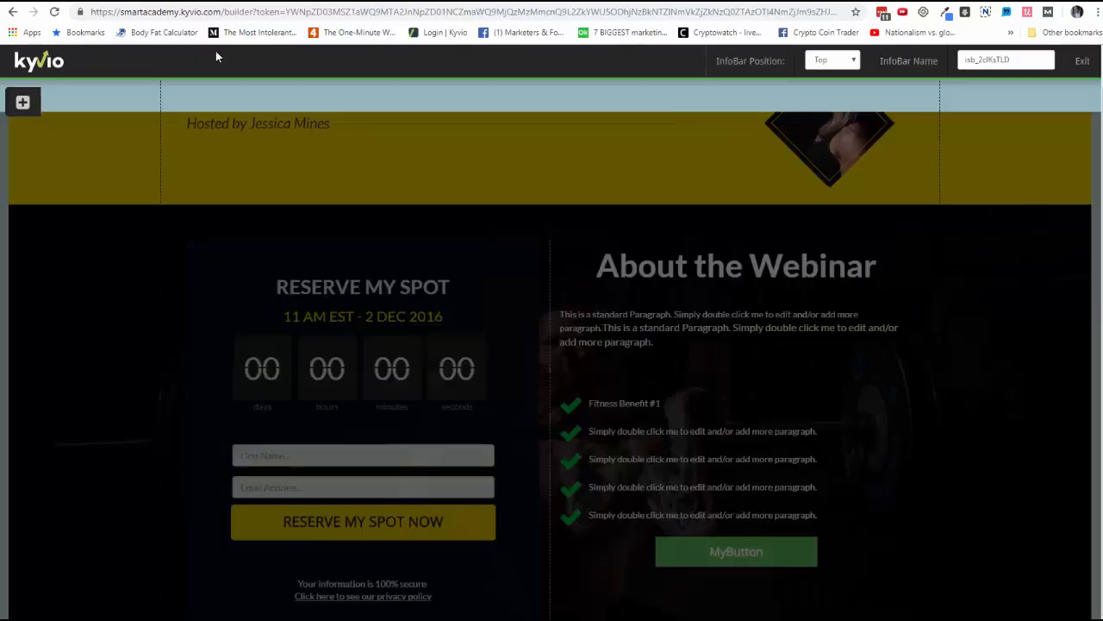
# Set the info bar's position to Bottom and add a countdown element to it
pyautogui.click(853, 65)
pyautogui.click(844, 85)
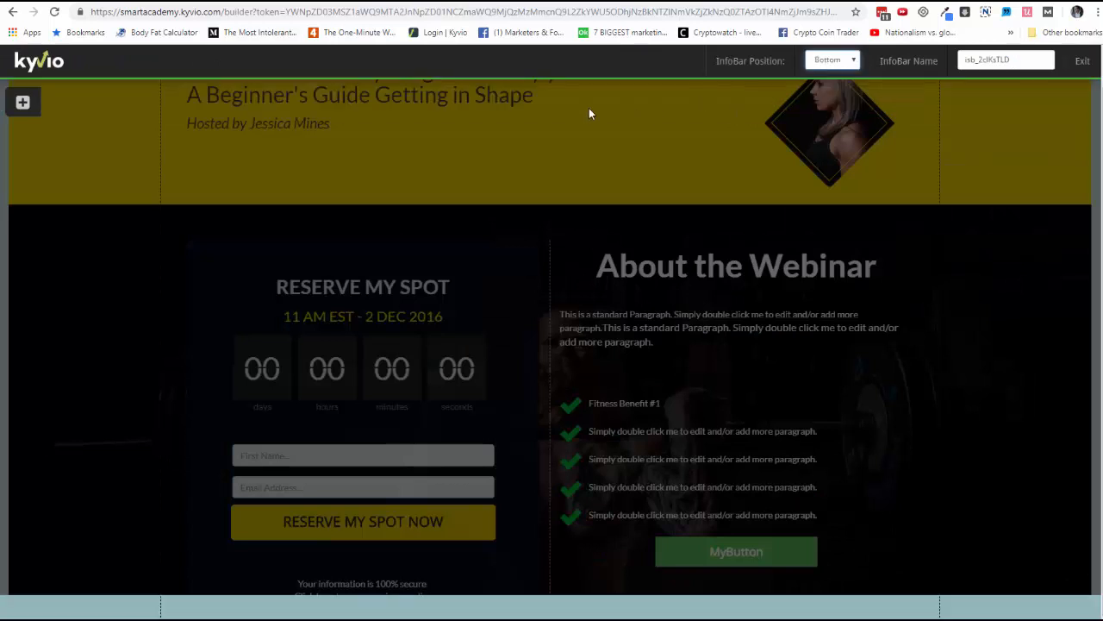
pyautogui.click(22, 103)
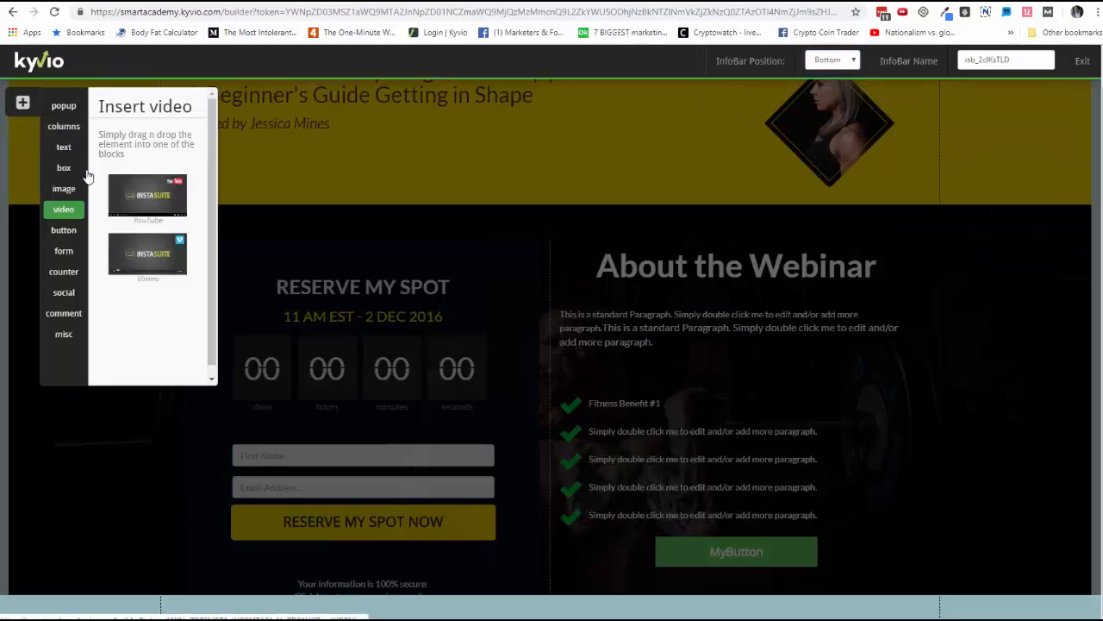
pyautogui.click(69, 274)
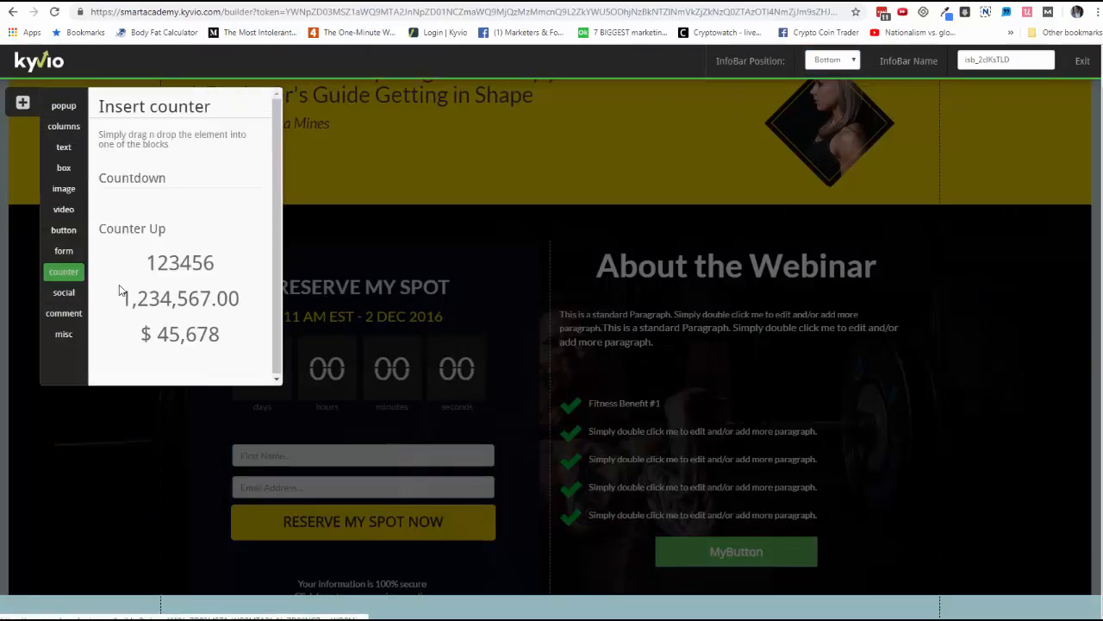
pyautogui.moveTo(186, 226); pyautogui.dragTo(577, 599)
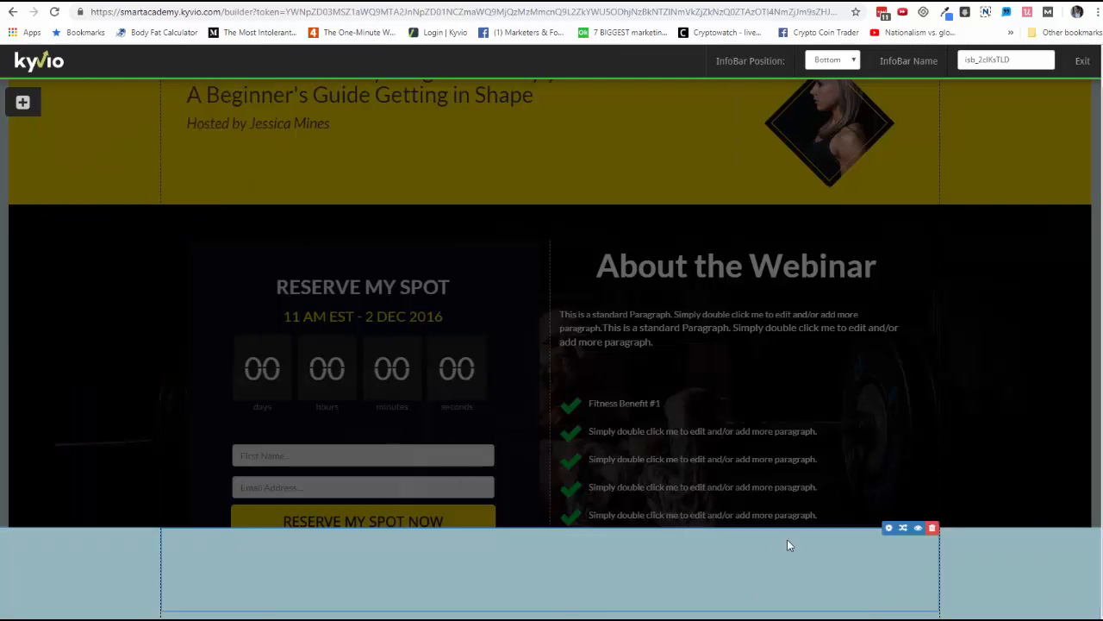
# Set the info bar countdown's target date to 2019-04-06 and close its settings
pyautogui.click(889, 528)
pyautogui.click(815, 227)
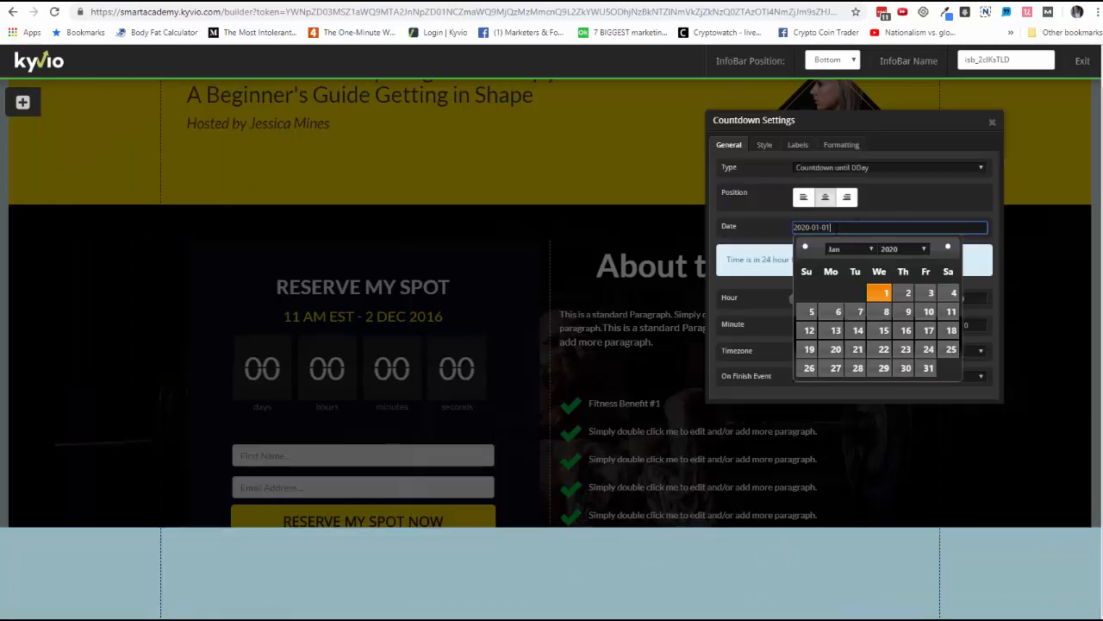
pyautogui.click(806, 248)
pyautogui.click(807, 248)
pyautogui.click(806, 249)
pyautogui.click(807, 248)
pyautogui.click(806, 249)
pyautogui.click(806, 248)
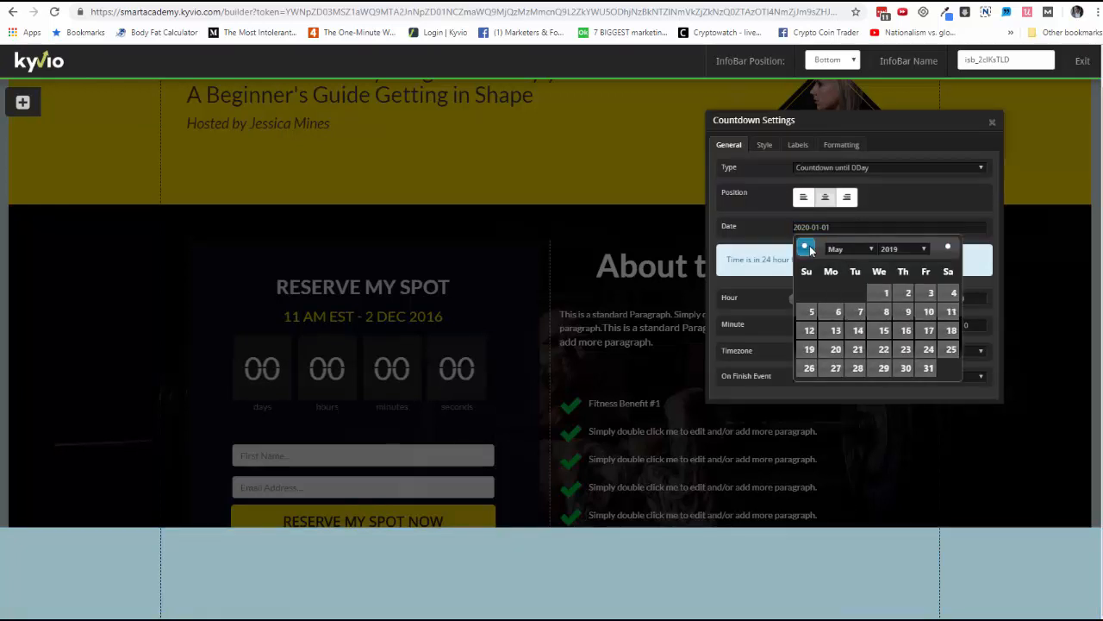
pyautogui.click(807, 249)
pyautogui.click(807, 249)
pyautogui.click(948, 248)
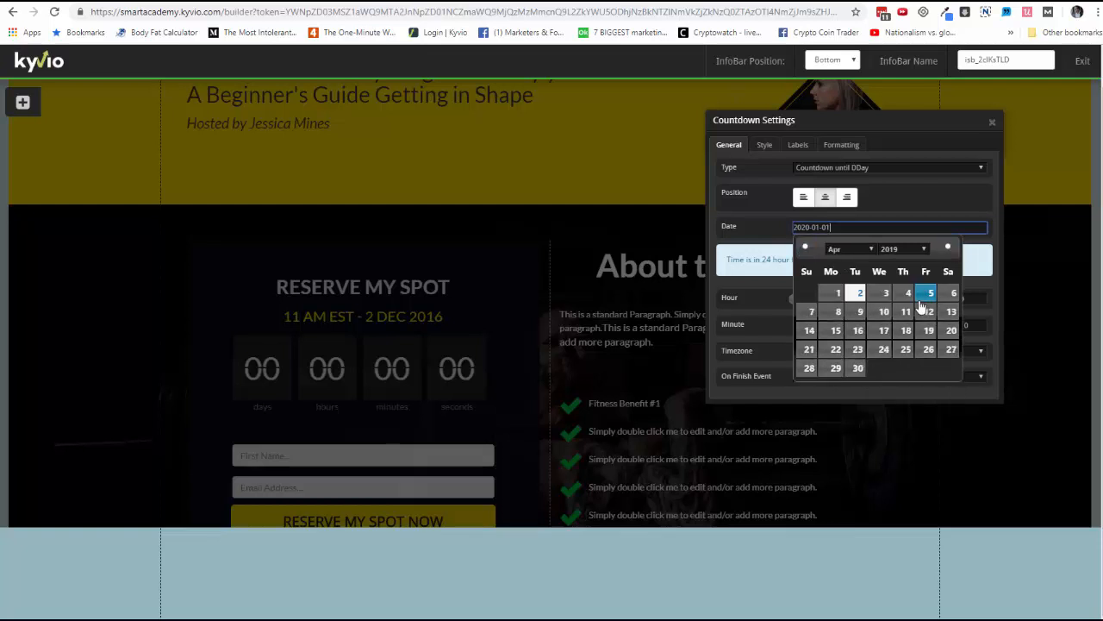
pyautogui.click(953, 292)
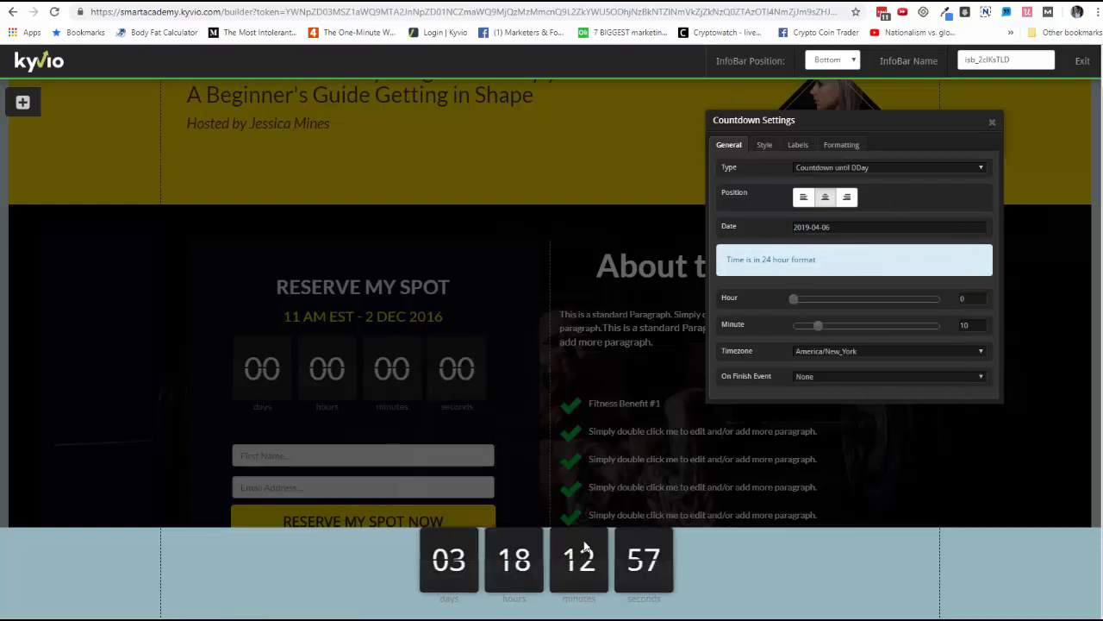
pyautogui.click(992, 123)
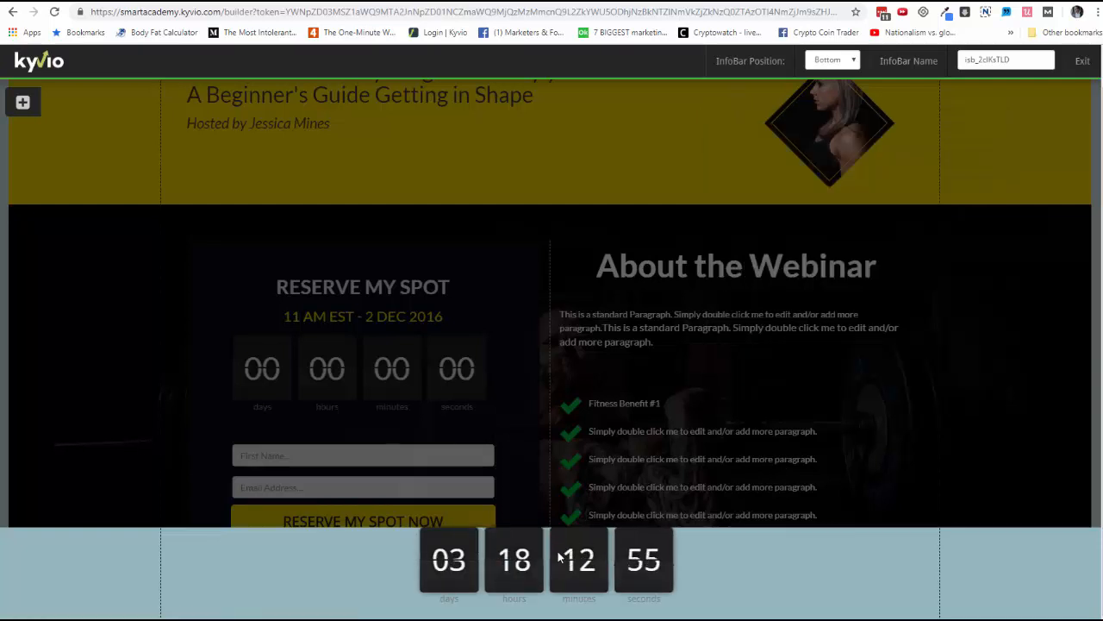
# Set the countdown's top margin to 21 and bottom margin to 24, and change its style to Text
pyautogui.click(889, 529)
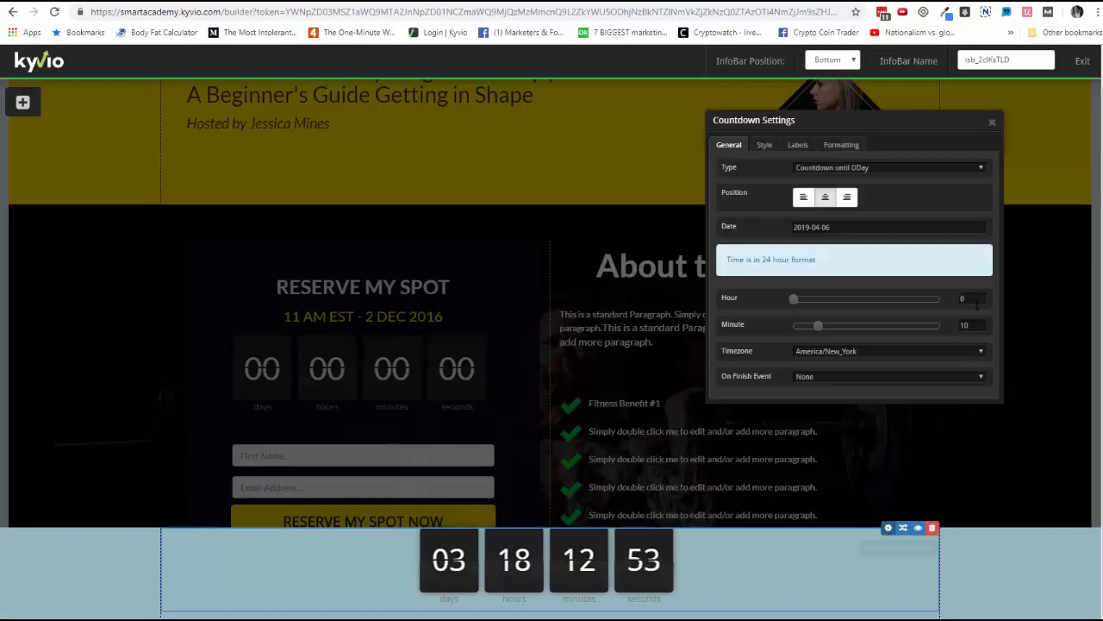
pyautogui.click(844, 146)
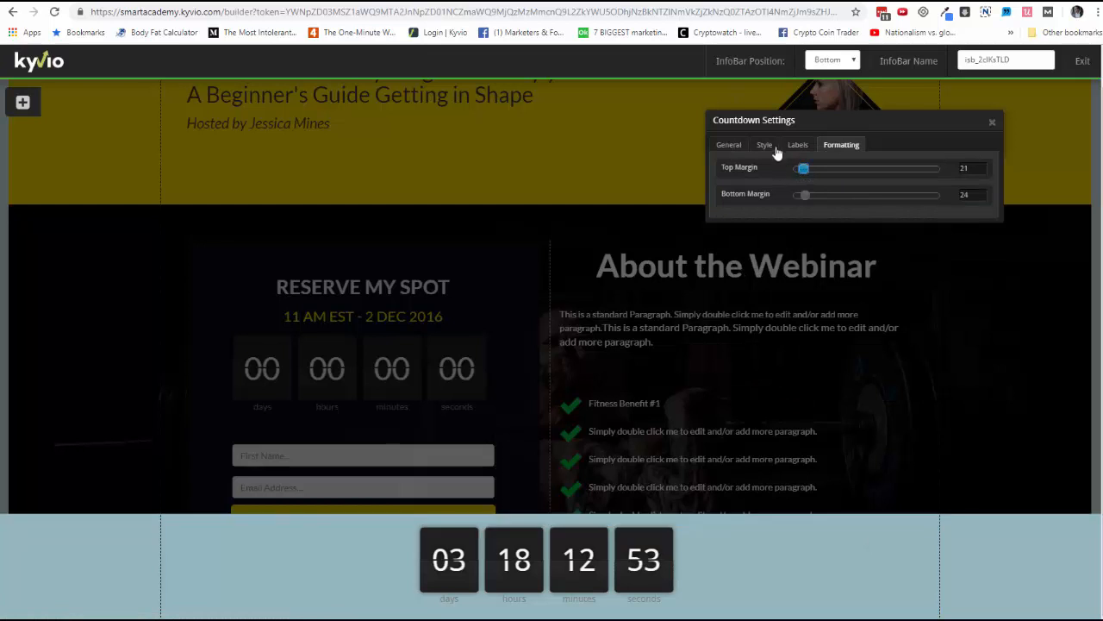
pyautogui.click(765, 145)
pyautogui.click(837, 169)
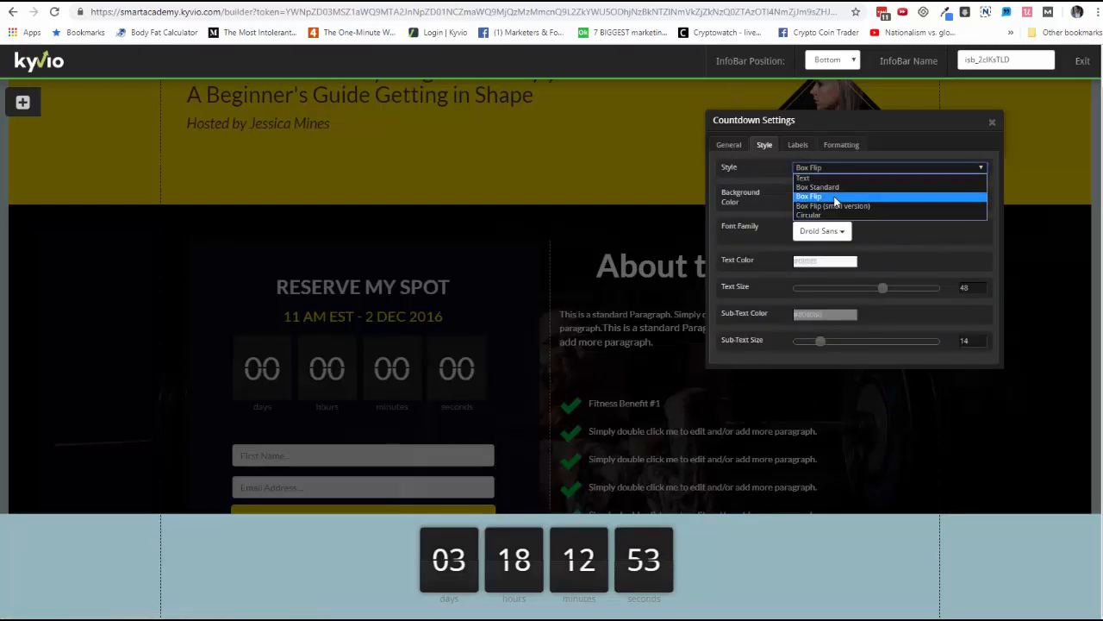
pyautogui.click(835, 207)
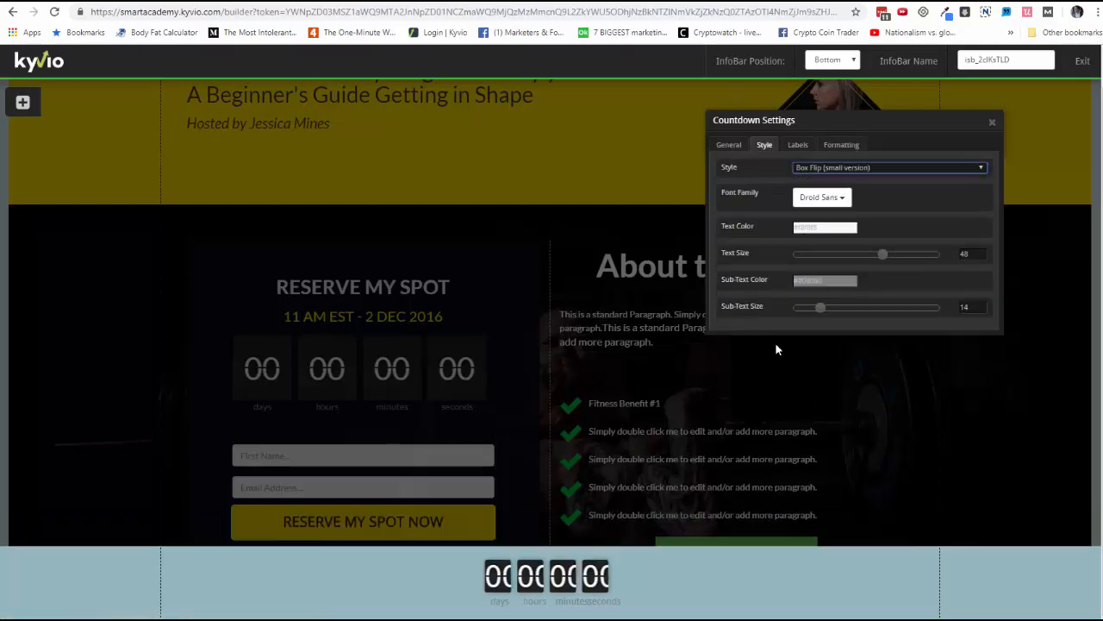
pyautogui.click(830, 167)
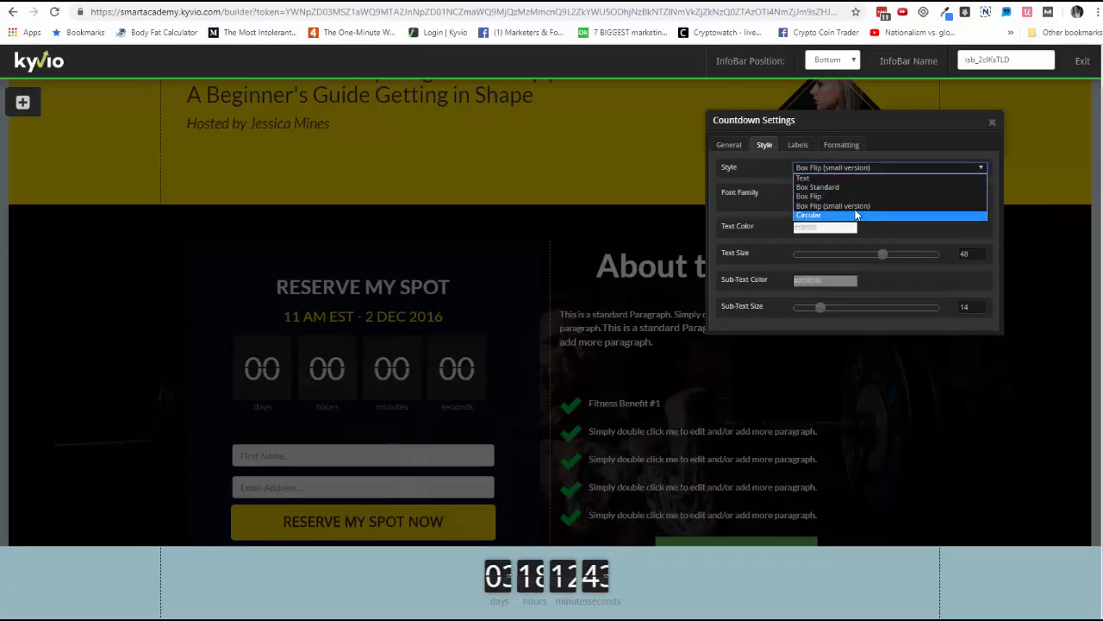
pyautogui.click(852, 179)
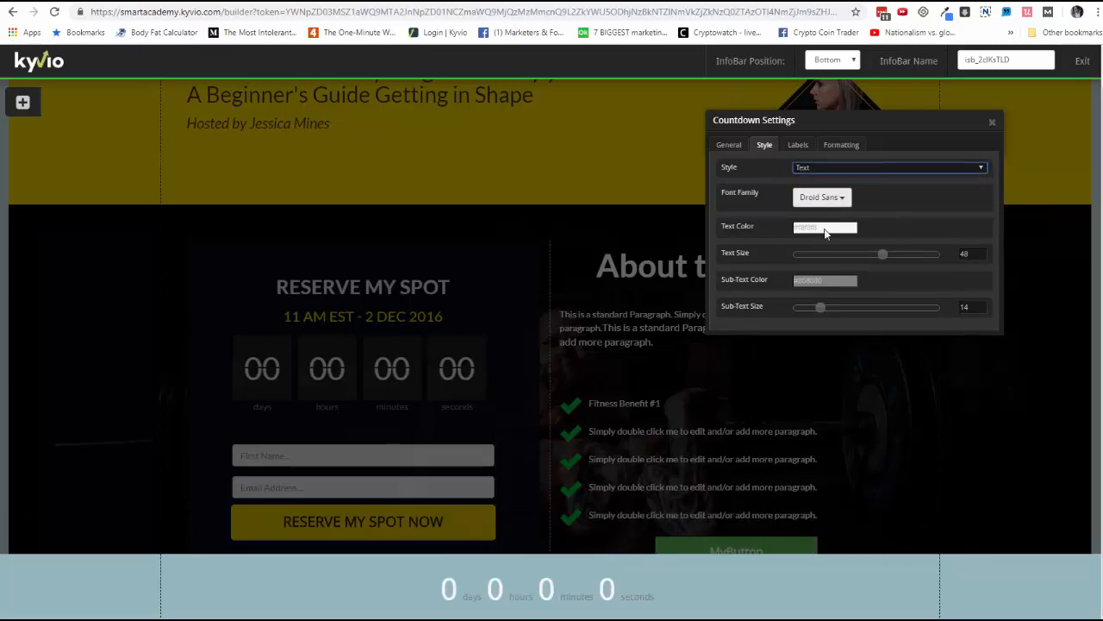
# Set the countdown's sub-text color to black (#000000) and return from the info bar to the page
pyautogui.click(824, 280)
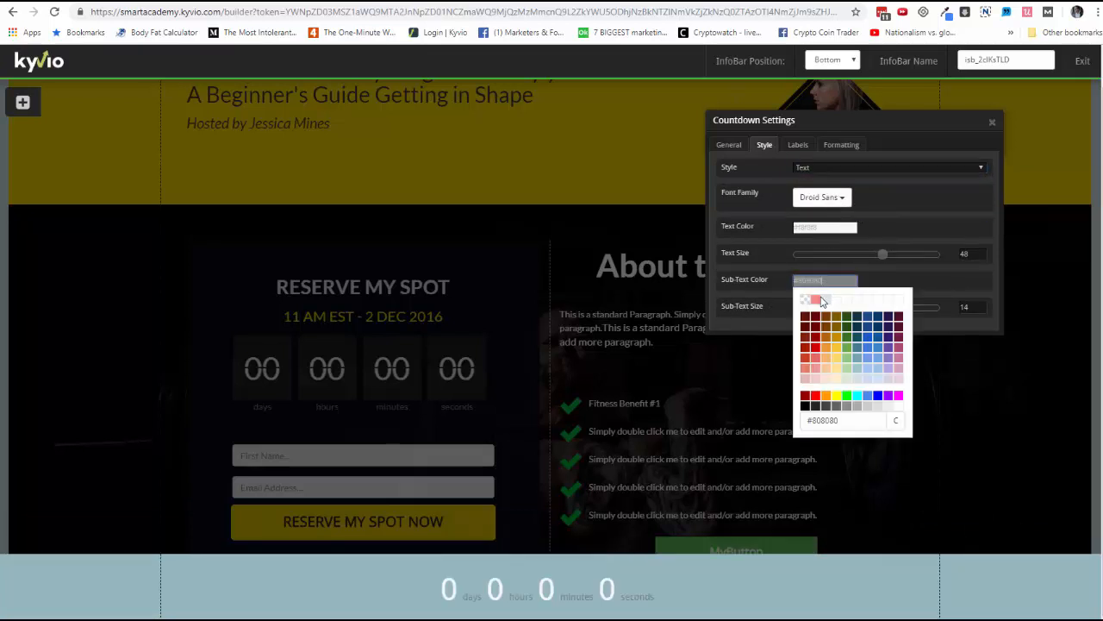
pyautogui.click(804, 404)
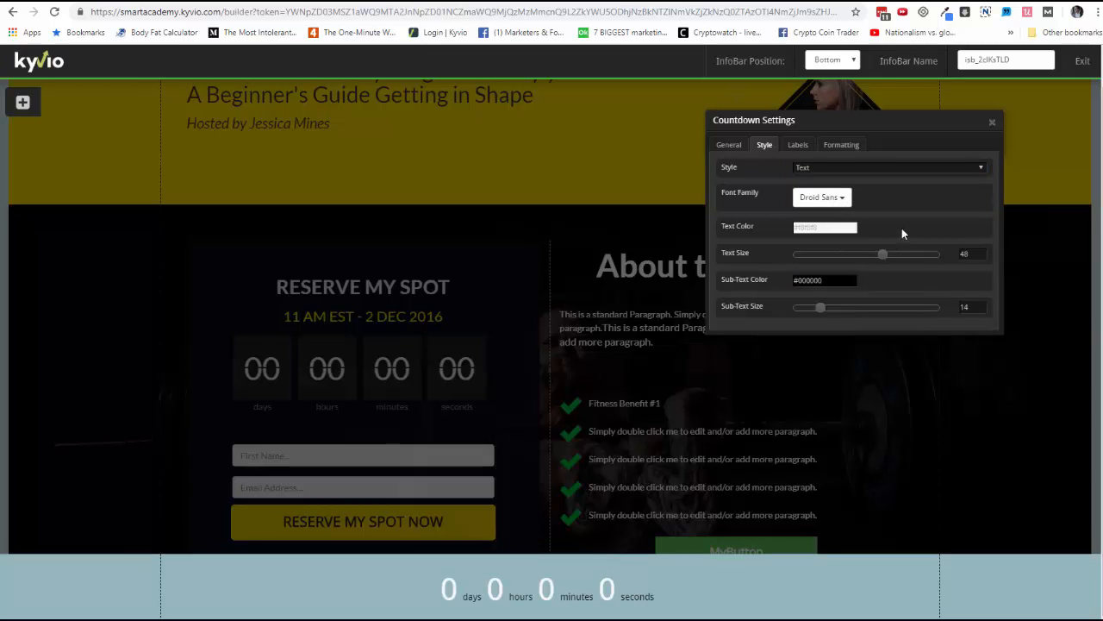
pyautogui.click(995, 126)
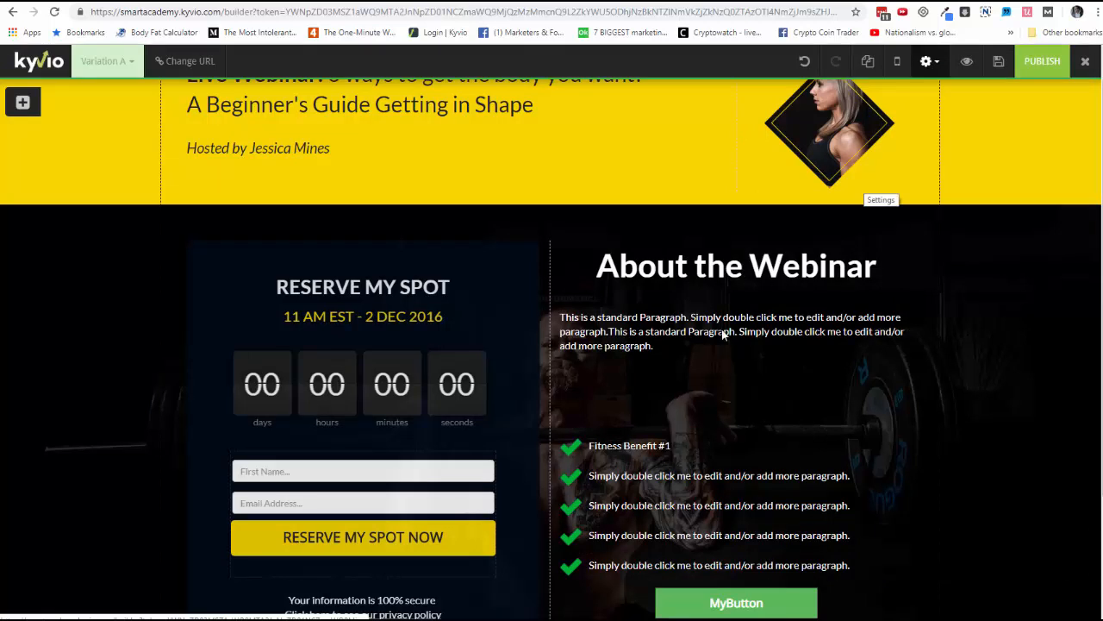
pyautogui.scroll(-2, 735, 488)
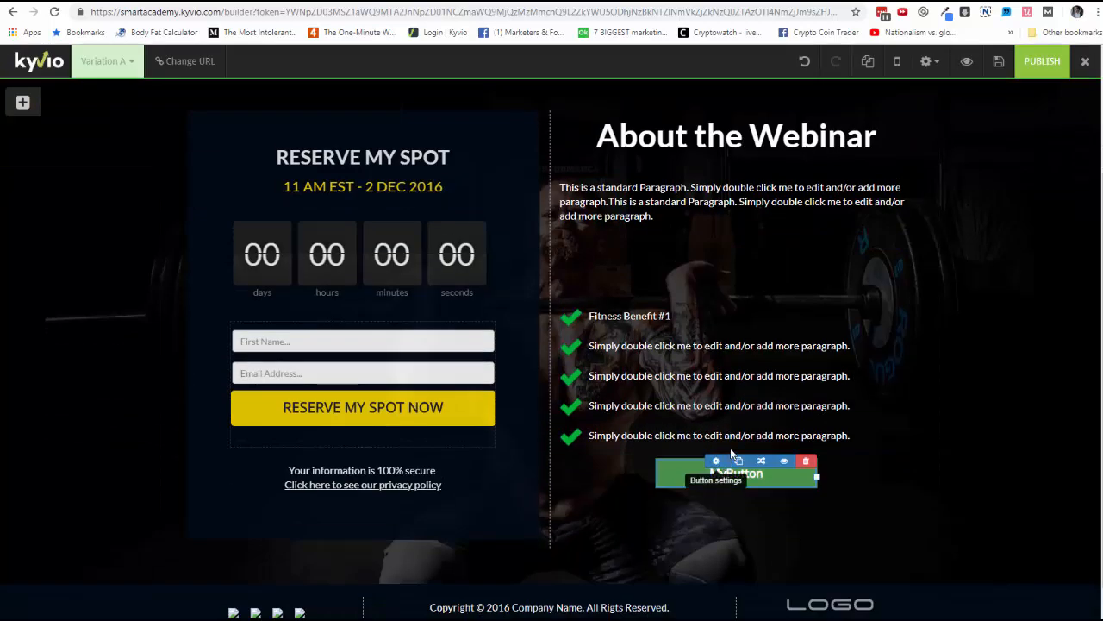
pyautogui.scroll(2, 943, 359)
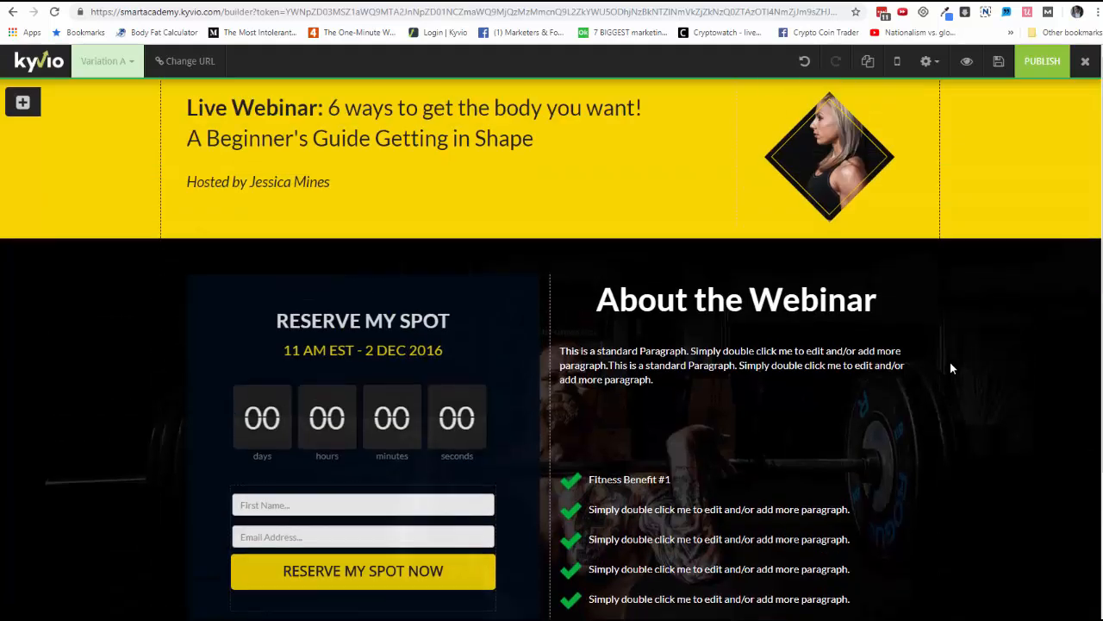
pyautogui.click(927, 61)
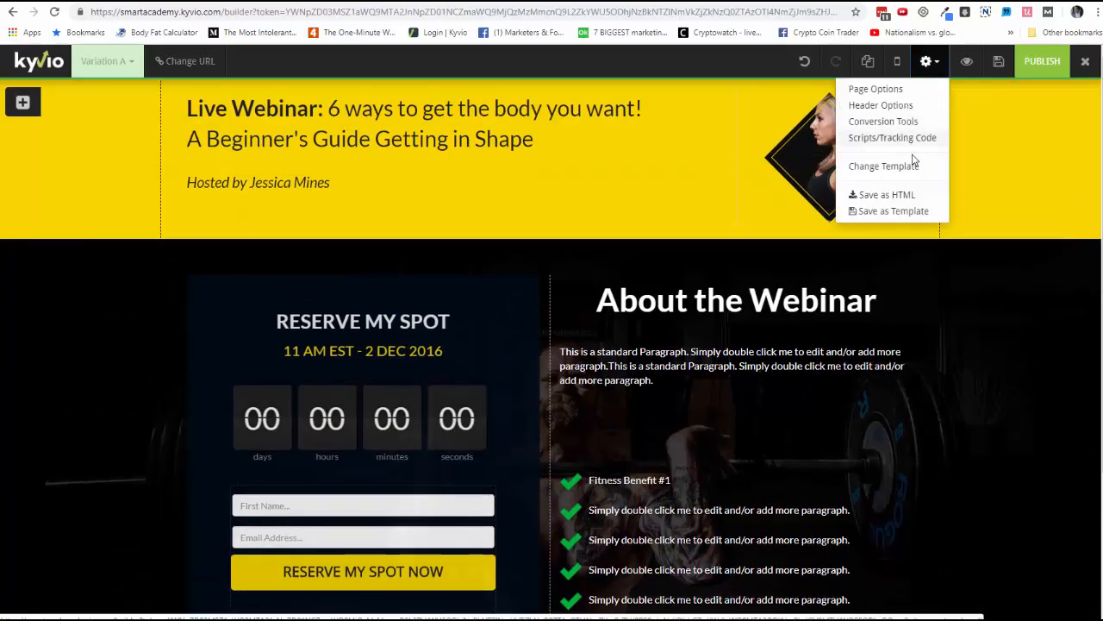
pyautogui.scroll(-1, 989, 337)
pyautogui.scroll(1, 990, 340)
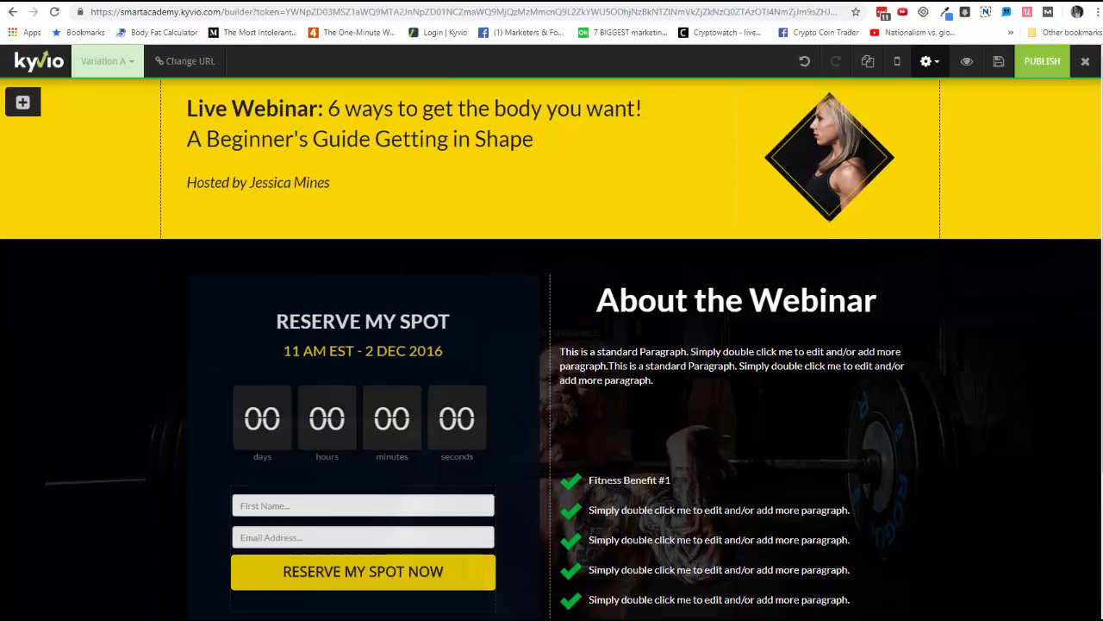
# Publish the webinar registration page and check its preview with the countdown info bar
pyautogui.click(1051, 65)
pyautogui.click(1023, 63)
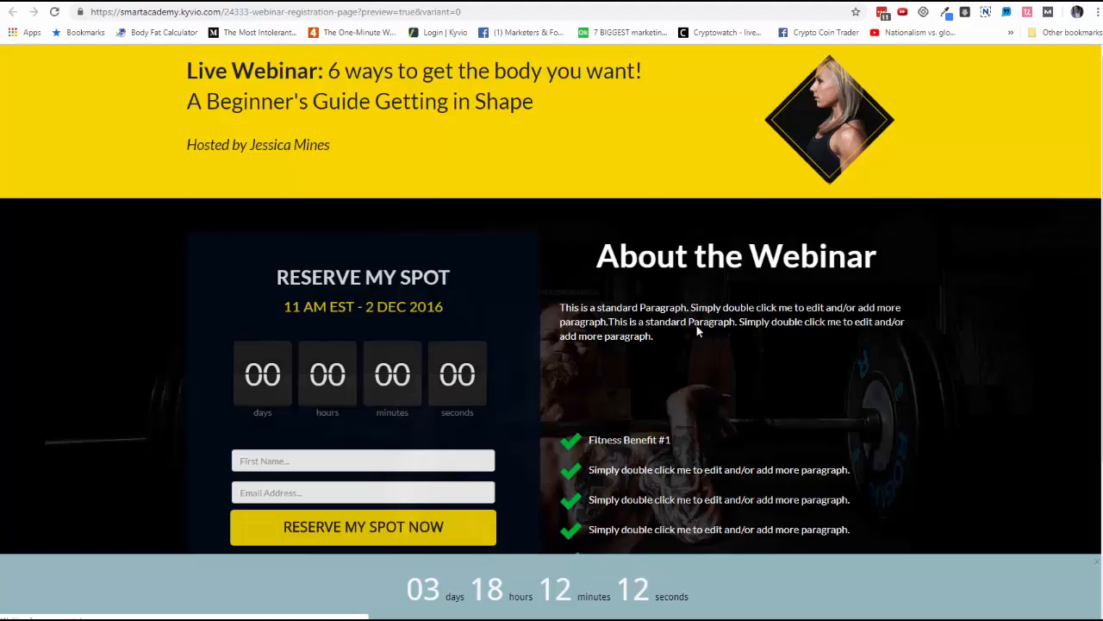
pyautogui.click(759, 196)
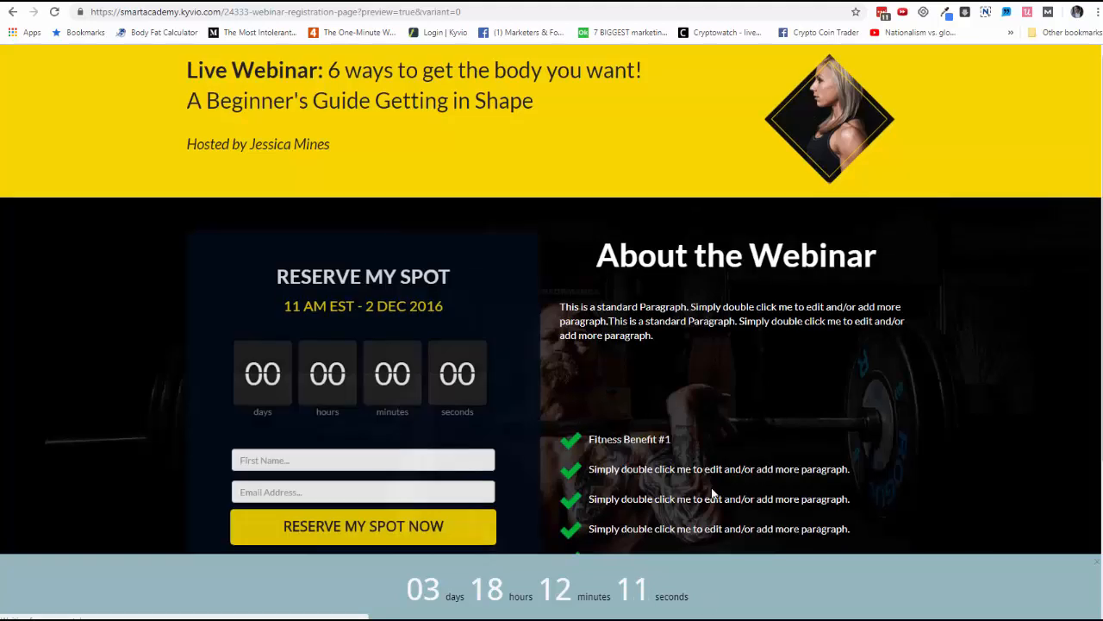
pyautogui.scroll(-3, 711, 499)
pyautogui.scroll(3, 492, 353)
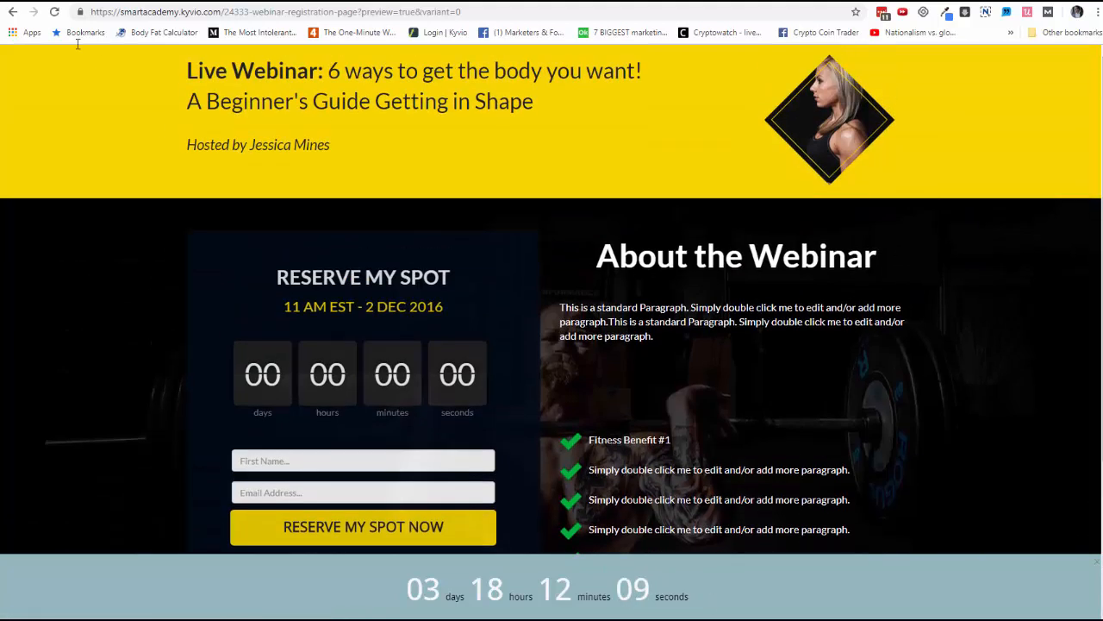
# Return to the funnel's page list and view the Reports & Stats entries
pyautogui.click(13, 13)
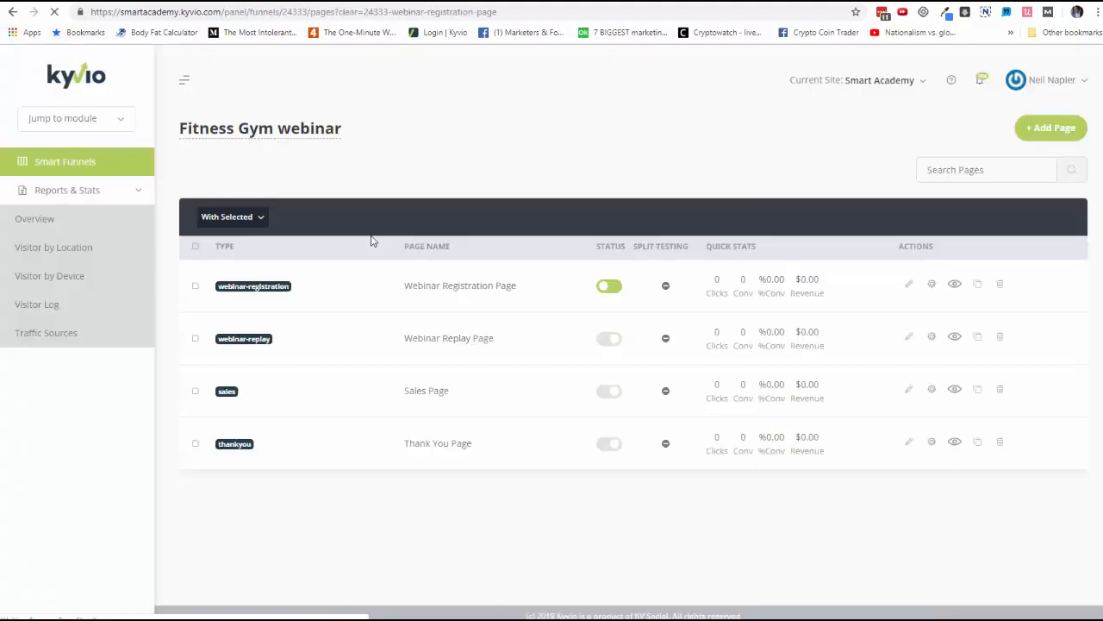
pyautogui.click(137, 192)
pyautogui.click(138, 192)
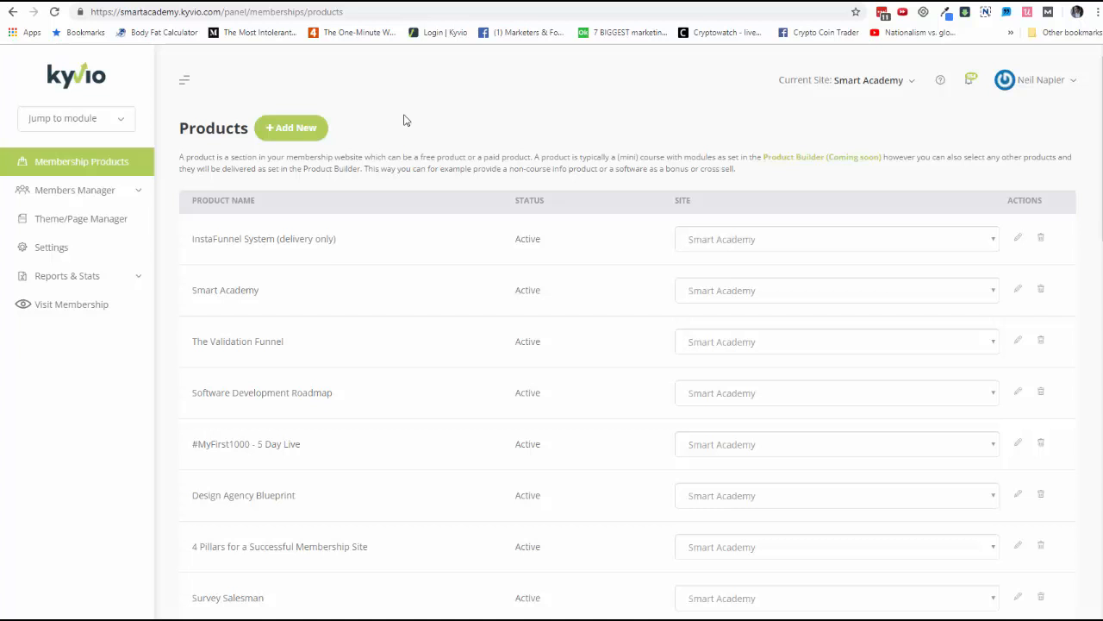
# Examine the modules on the Smart Academy members page and open Module 2 - Intermediate Courses
pyautogui.click(284, 1)
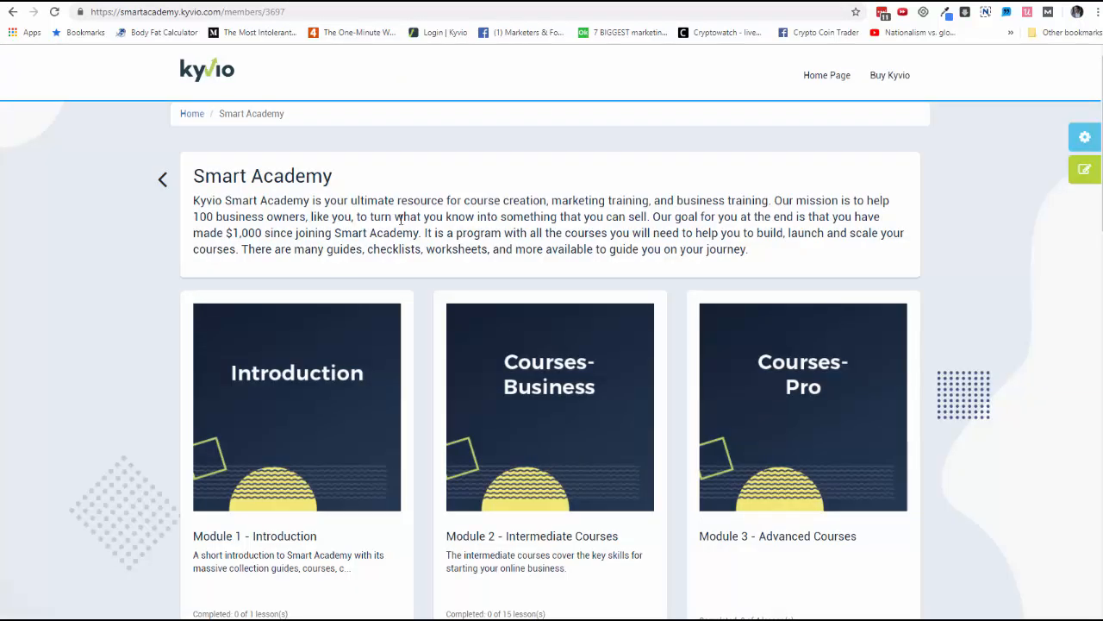
pyautogui.scroll(-6, 398, 226)
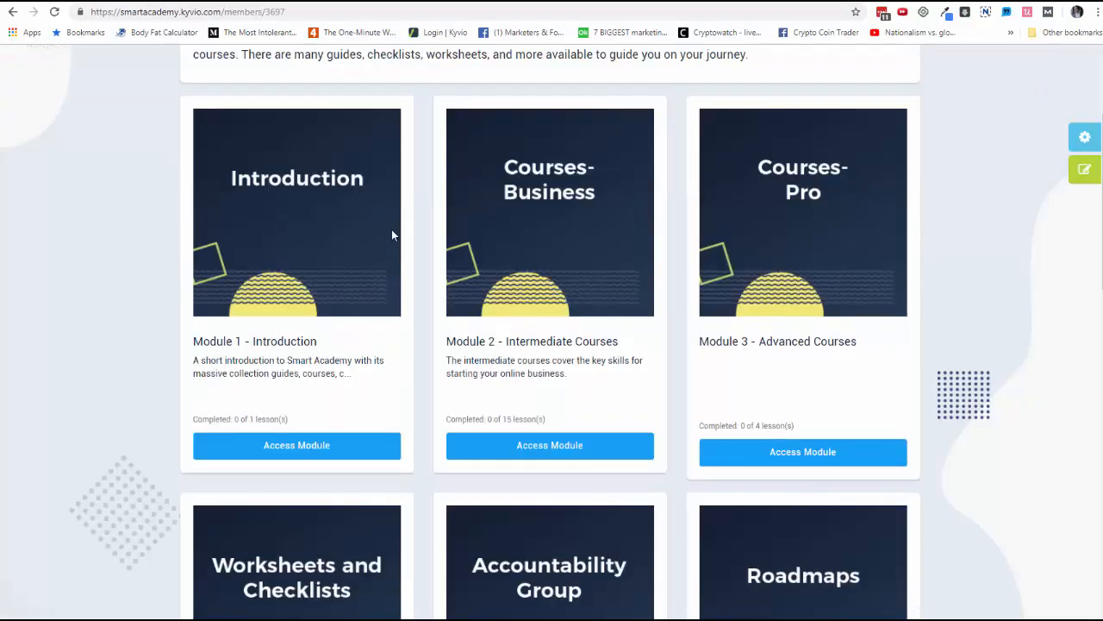
pyautogui.scroll(-4, 397, 248)
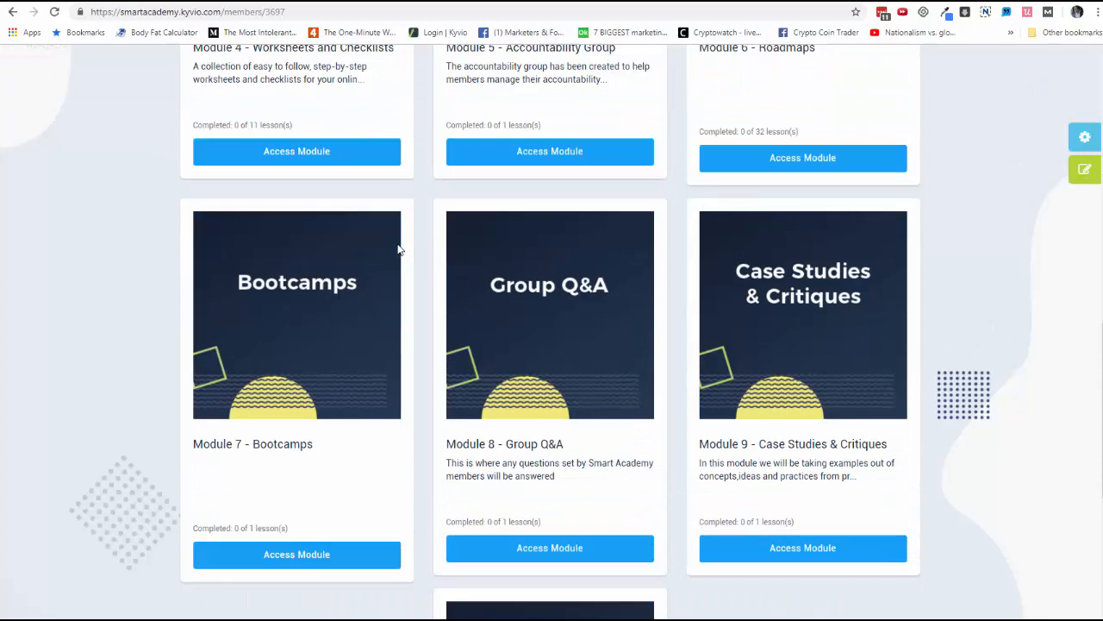
pyautogui.scroll(-1, 398, 250)
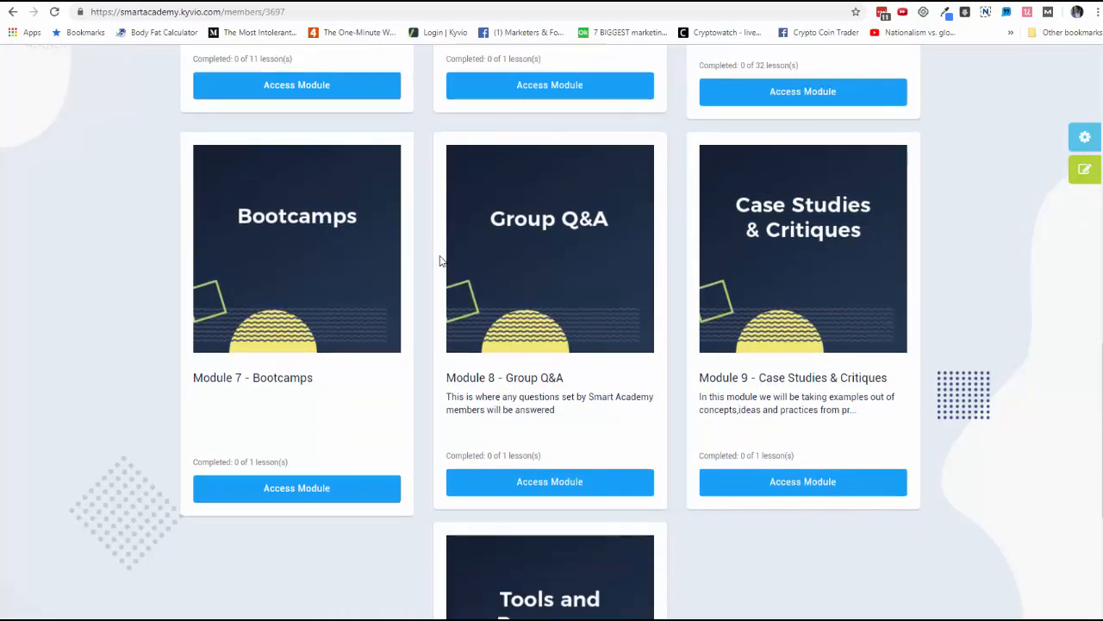
pyautogui.scroll(-1, 440, 260)
pyautogui.scroll(-2, 440, 260)
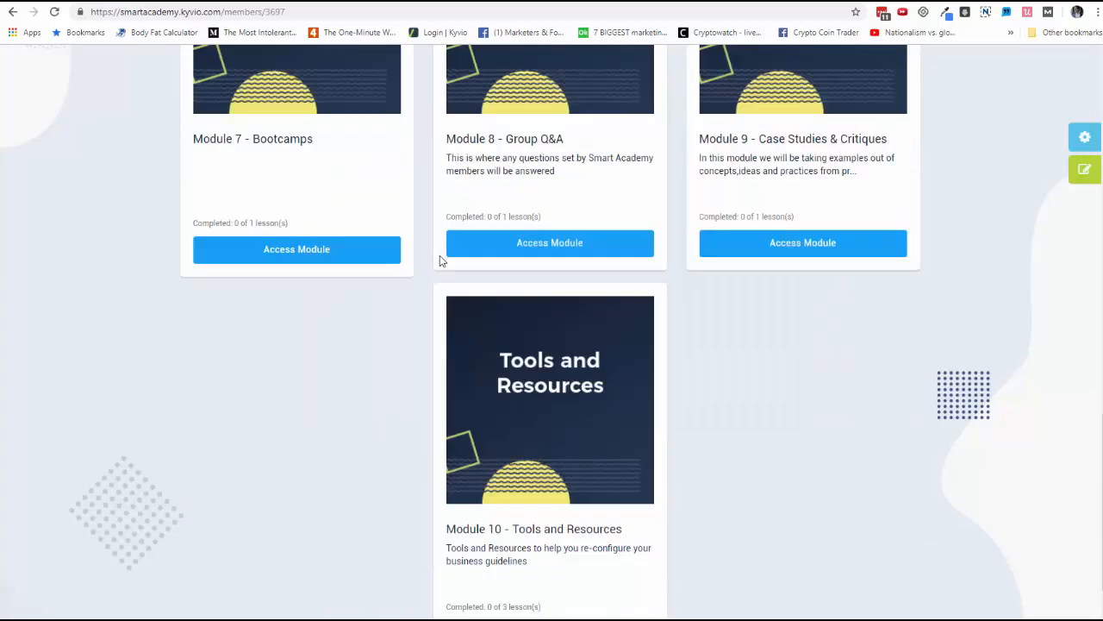
pyautogui.scroll(-1, 440, 260)
pyautogui.scroll(13, 437, 260)
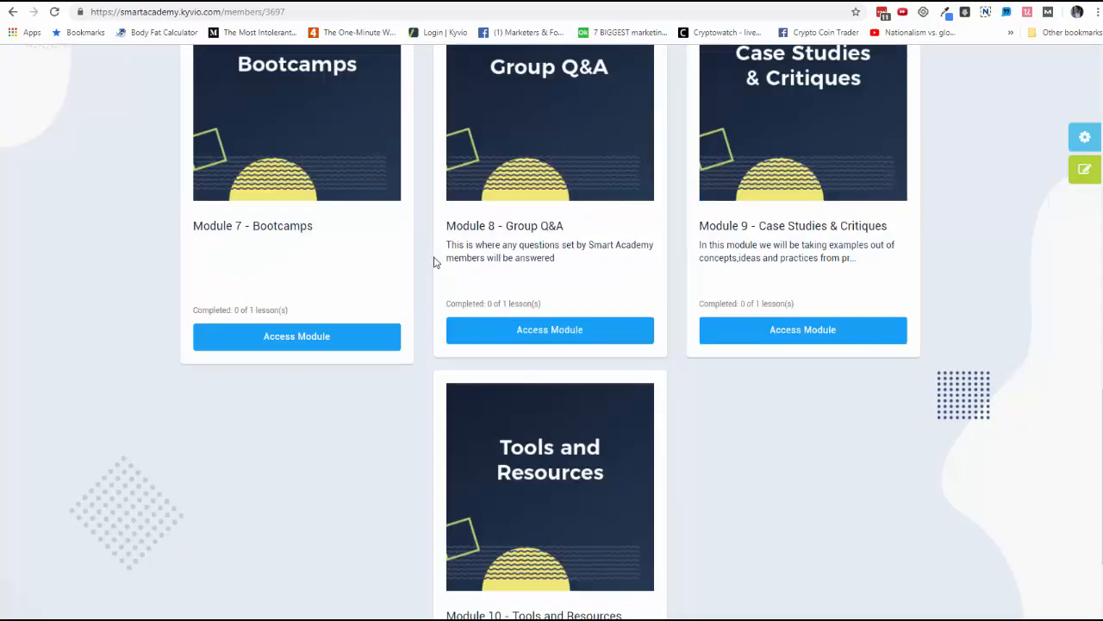
pyautogui.scroll(1, 432, 301)
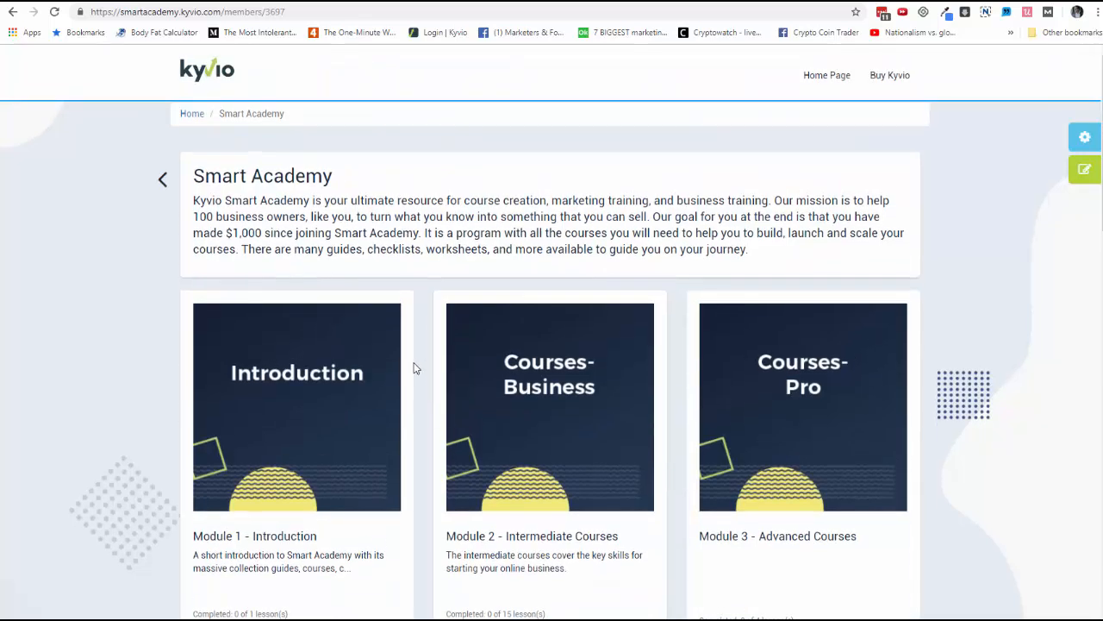
pyautogui.scroll(-1, 415, 368)
pyautogui.click(549, 575)
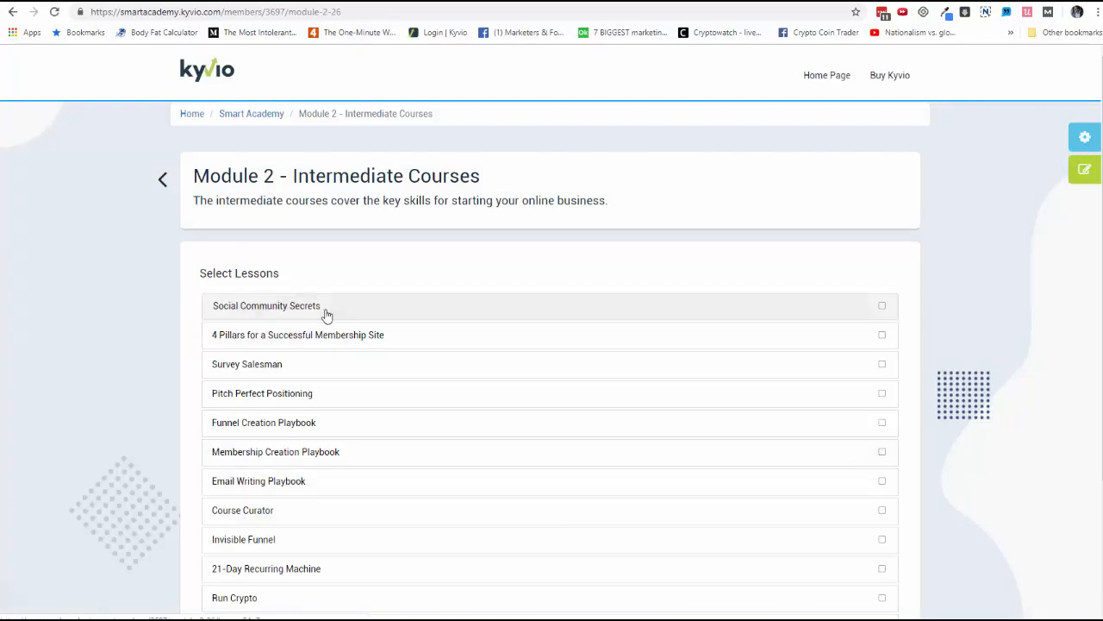
# Try to mark the Social Community Secrets lesson as complete and open that lesson from the Module 2 list
pyautogui.click(882, 306)
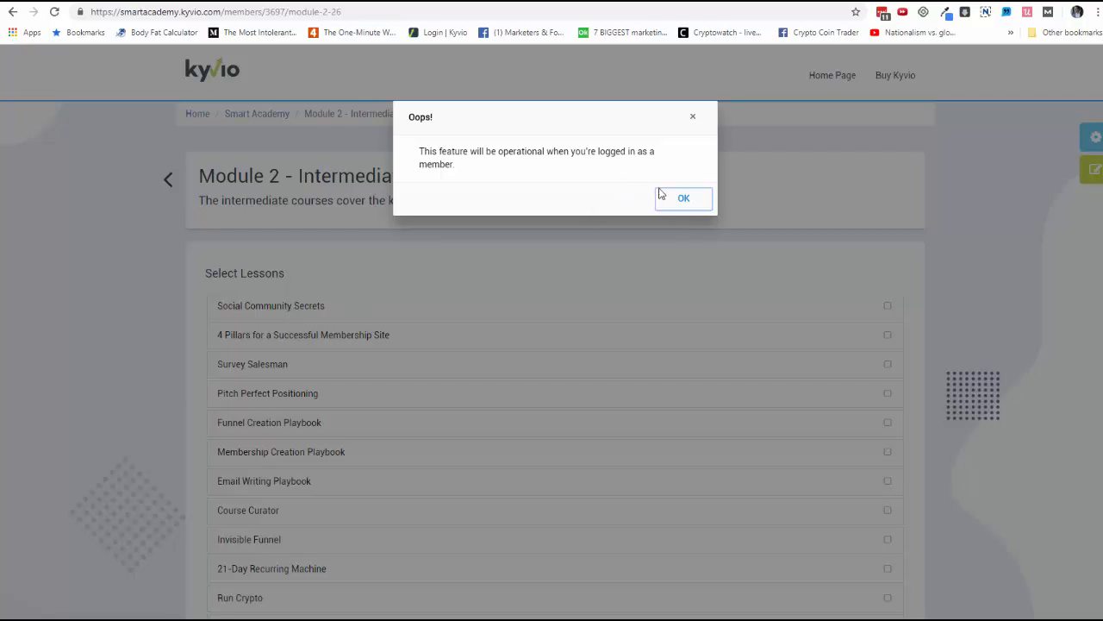
pyautogui.click(662, 196)
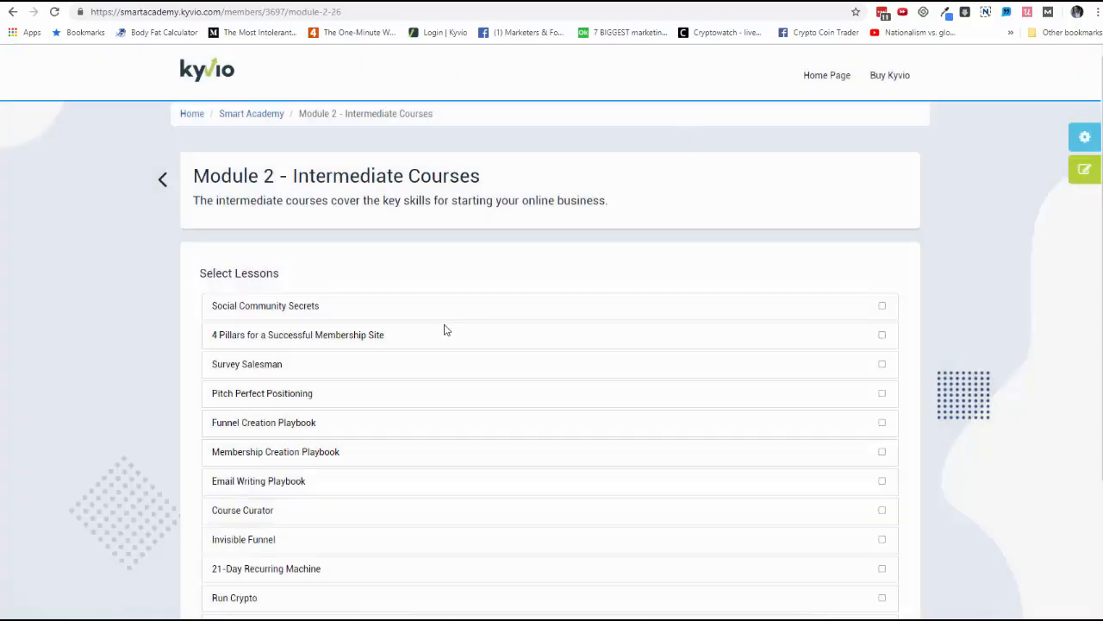
pyautogui.click(302, 312)
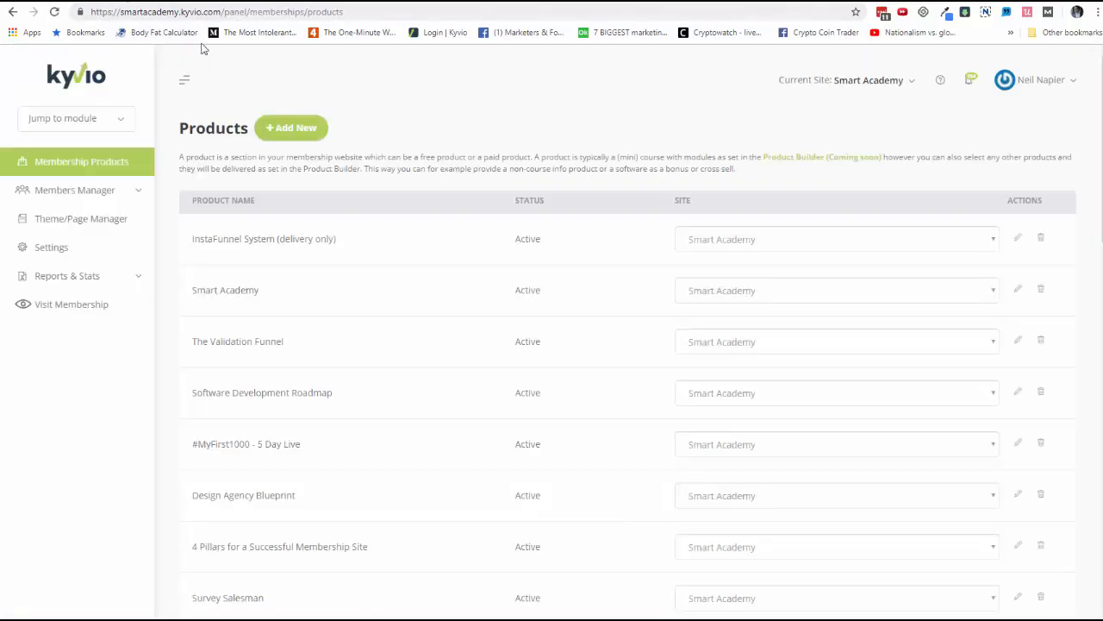
# Open the Smart Academy product for editing and examine the Social Community Secrets lesson page with its module navigation and videos
pyautogui.click(1018, 291)
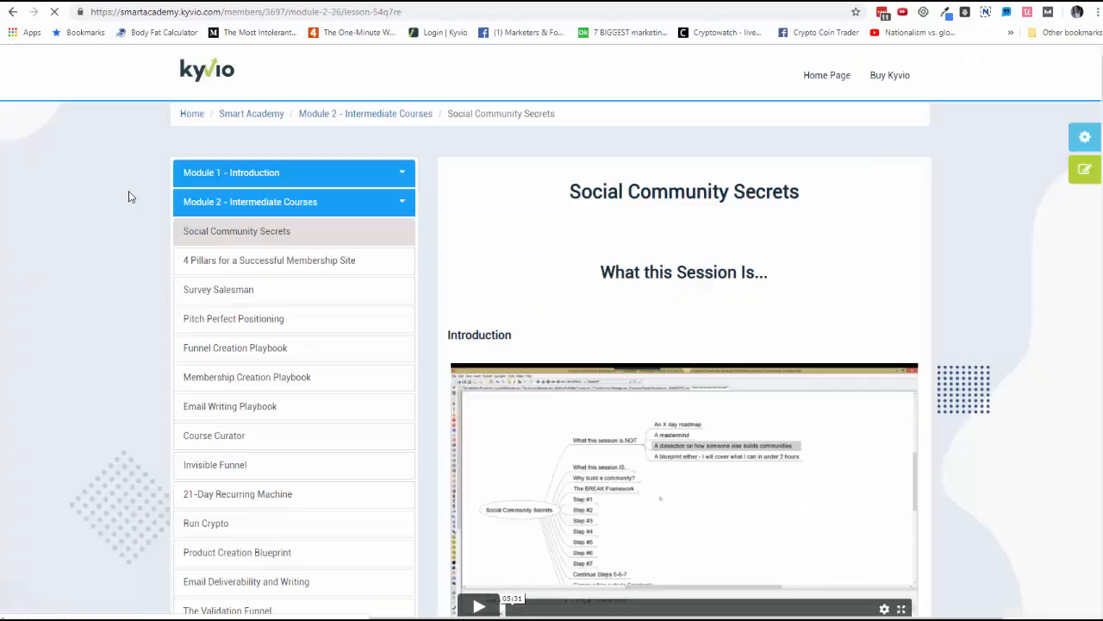
pyautogui.scroll(-1, 618, 310)
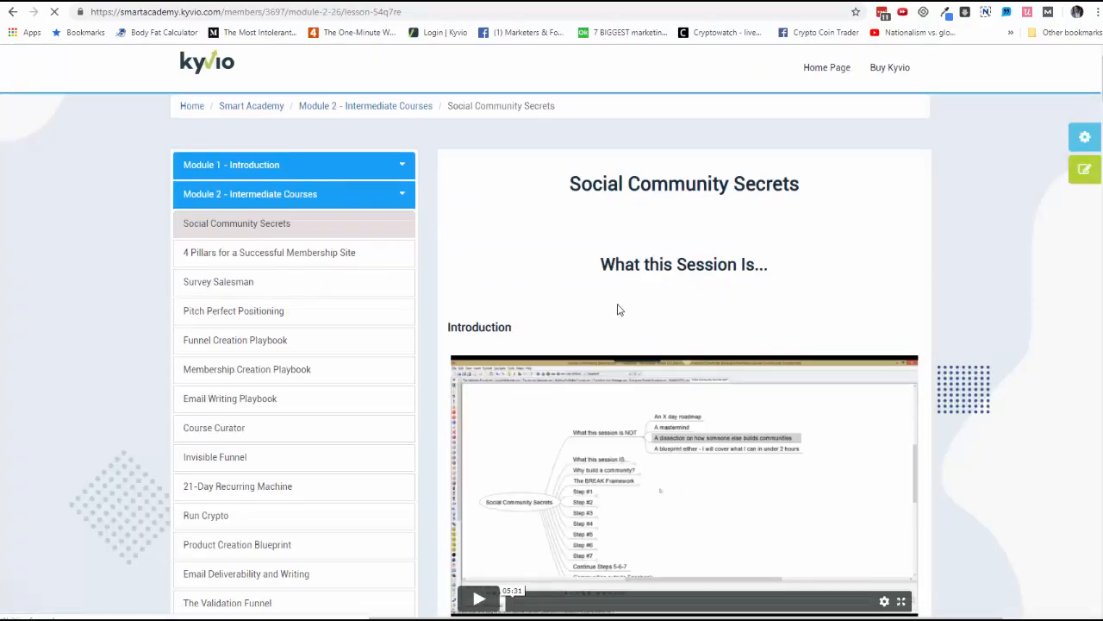
pyautogui.scroll(-9, 362, 302)
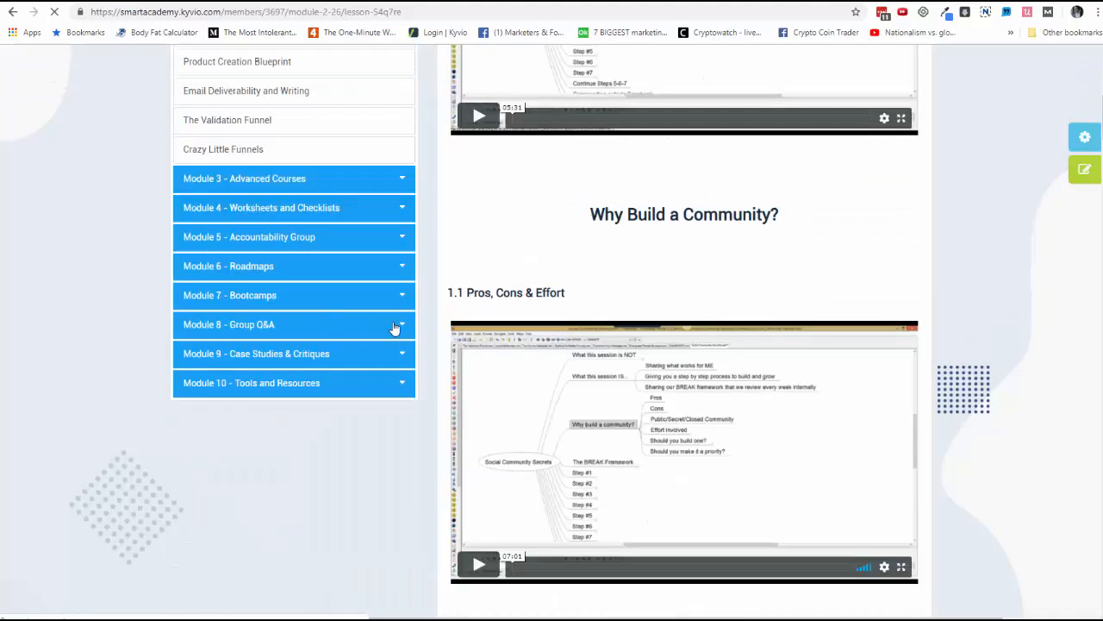
pyautogui.scroll(4, 393, 328)
pyautogui.scroll(5, 392, 325)
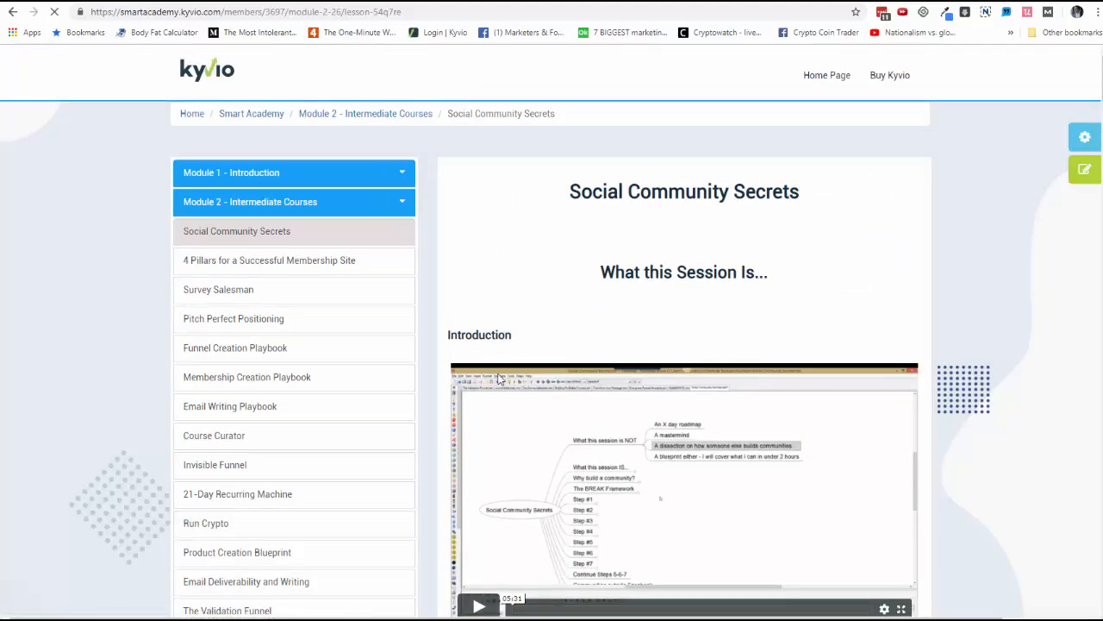
pyautogui.scroll(-2, 498, 377)
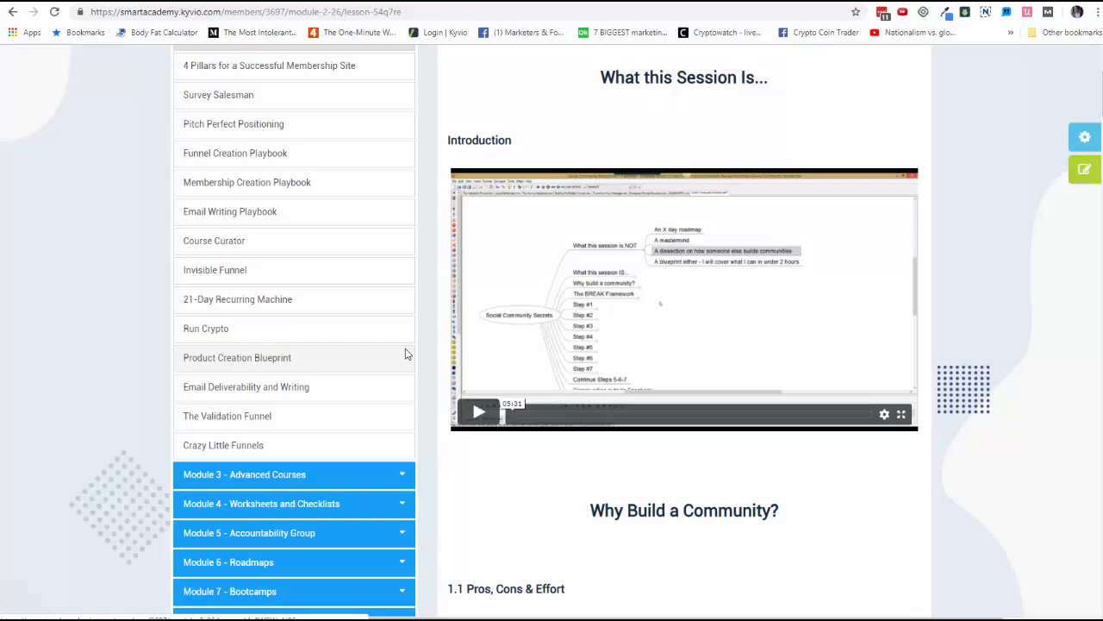
pyautogui.scroll(3, 414, 339)
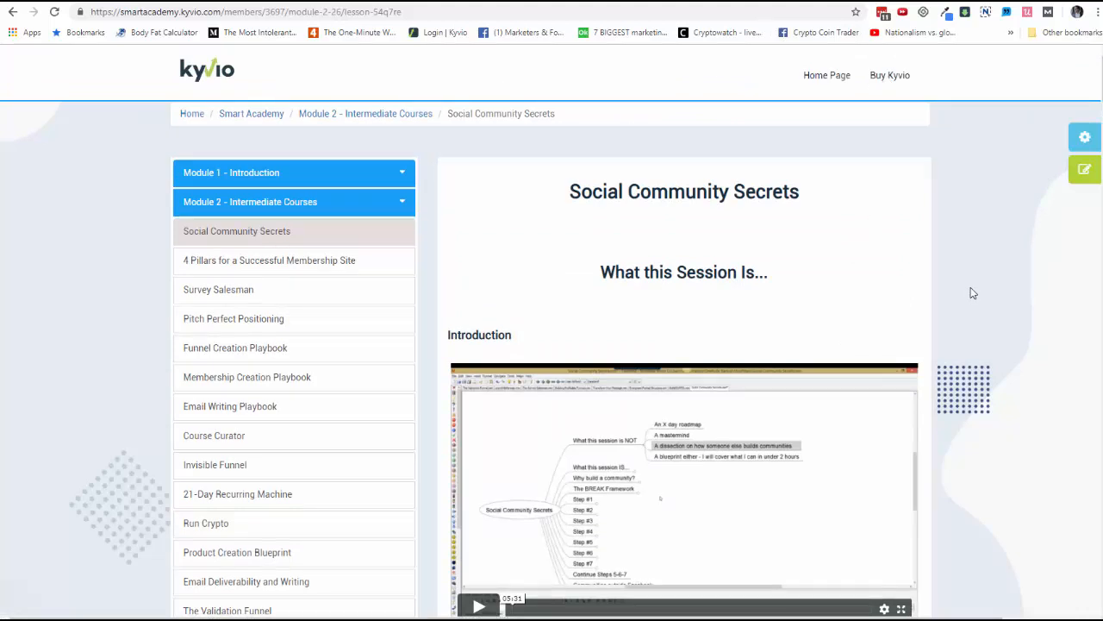
# Return to the Smart Academy product's contents, expand Module 1 - Introduction and open its Watch This First lesson in the editor
pyautogui.moveTo(1102, 86); pyautogui.dragTo(1034, 48)
pyautogui.click(149, 1)
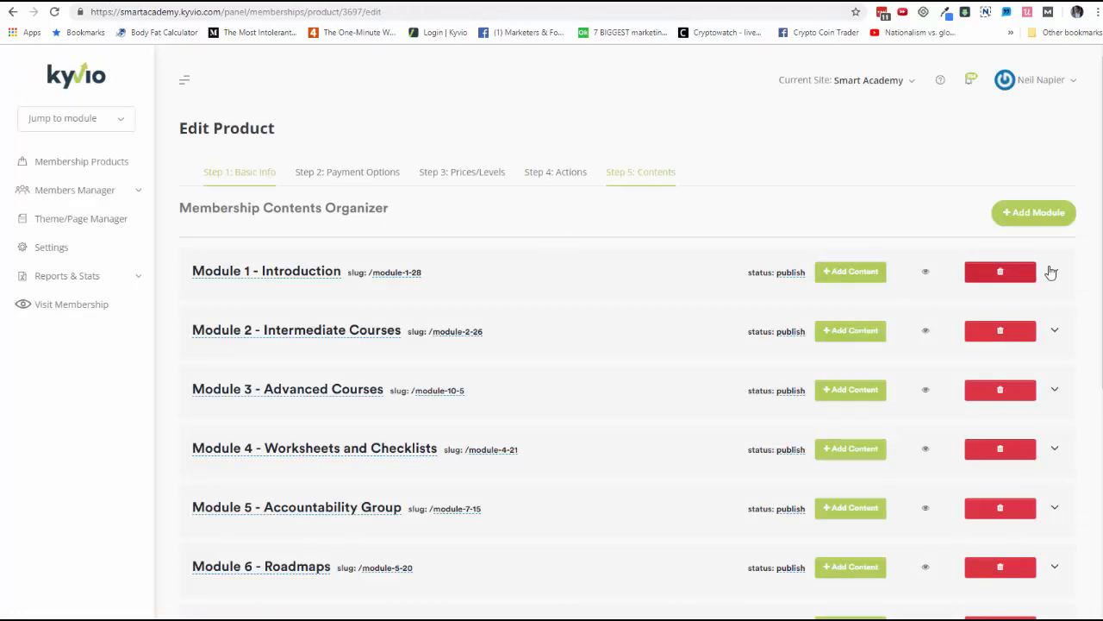
pyautogui.click(1055, 274)
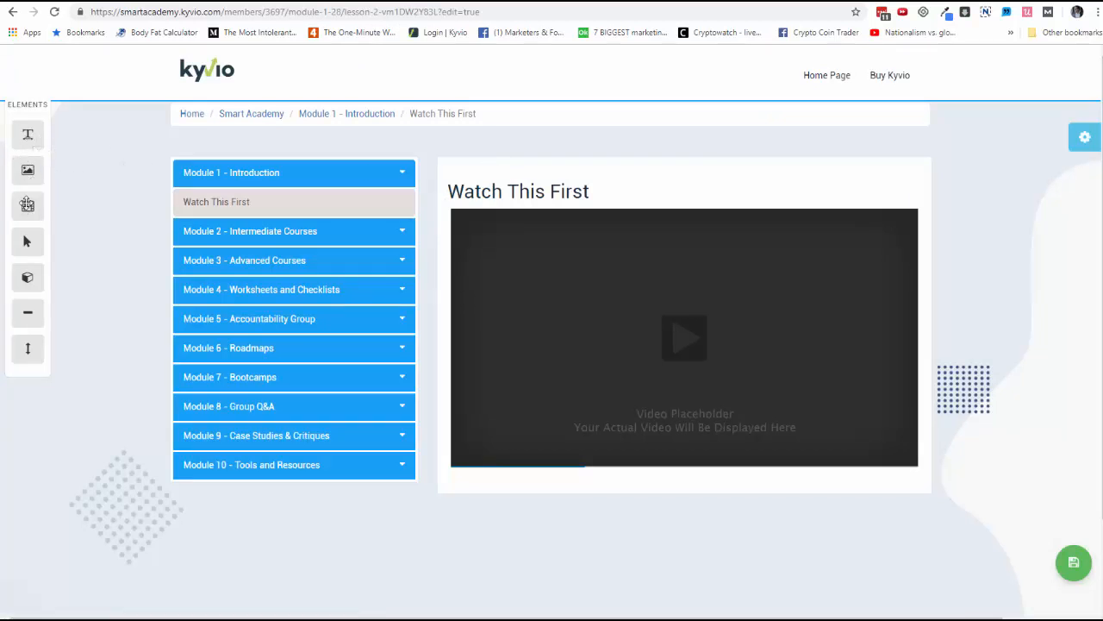
# Add an image element below the video in the Watch This First lesson and open the page settings
pyautogui.moveTo(27, 170); pyautogui.dragTo(600, 492)
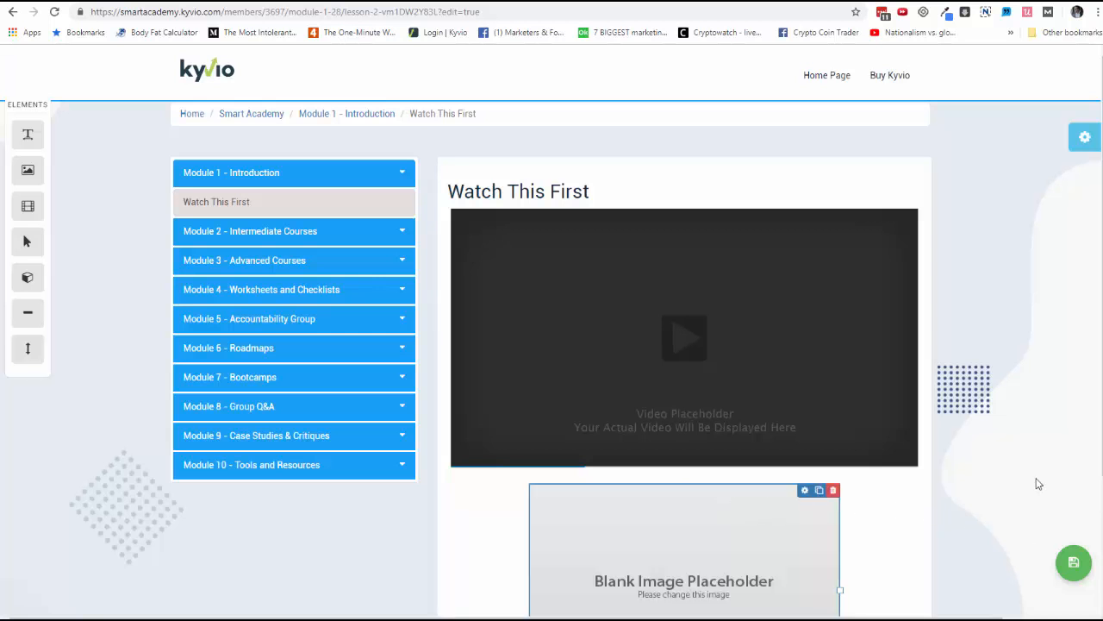
pyautogui.click(1085, 140)
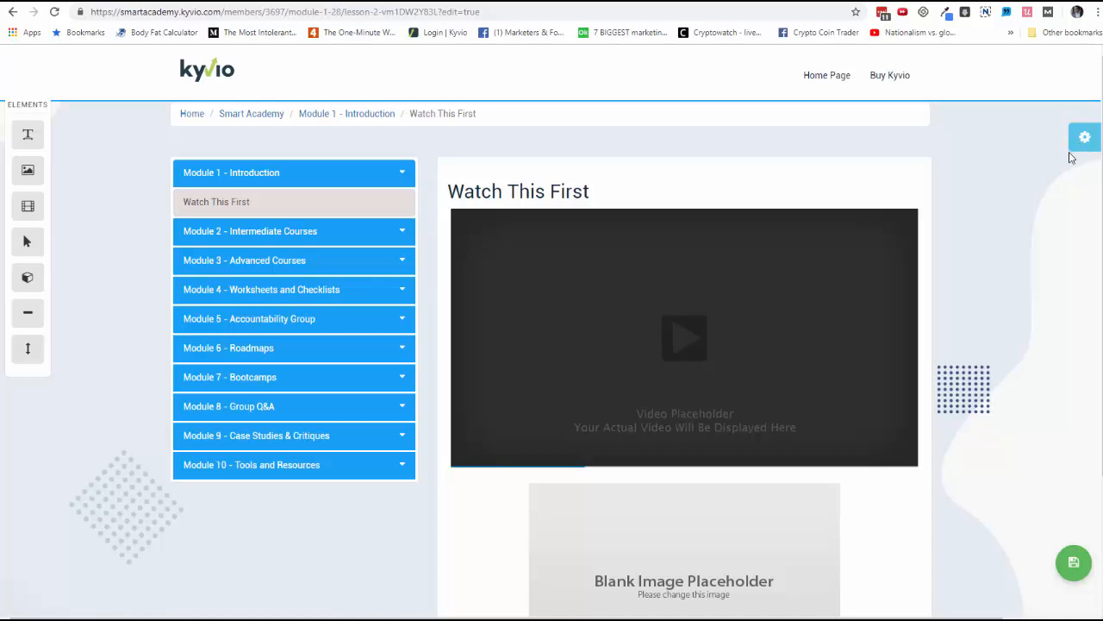
pyautogui.click(1083, 141)
pyautogui.click(890, 497)
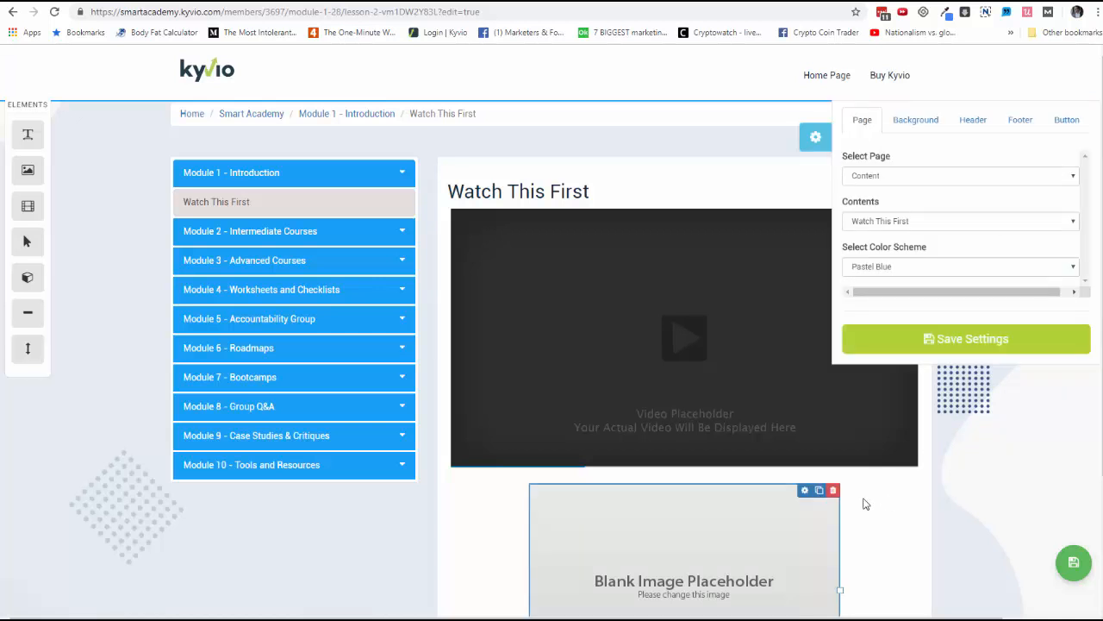
# Delete the blank image placeholder below the video in the Watch This First lesson
pyautogui.click(833, 491)
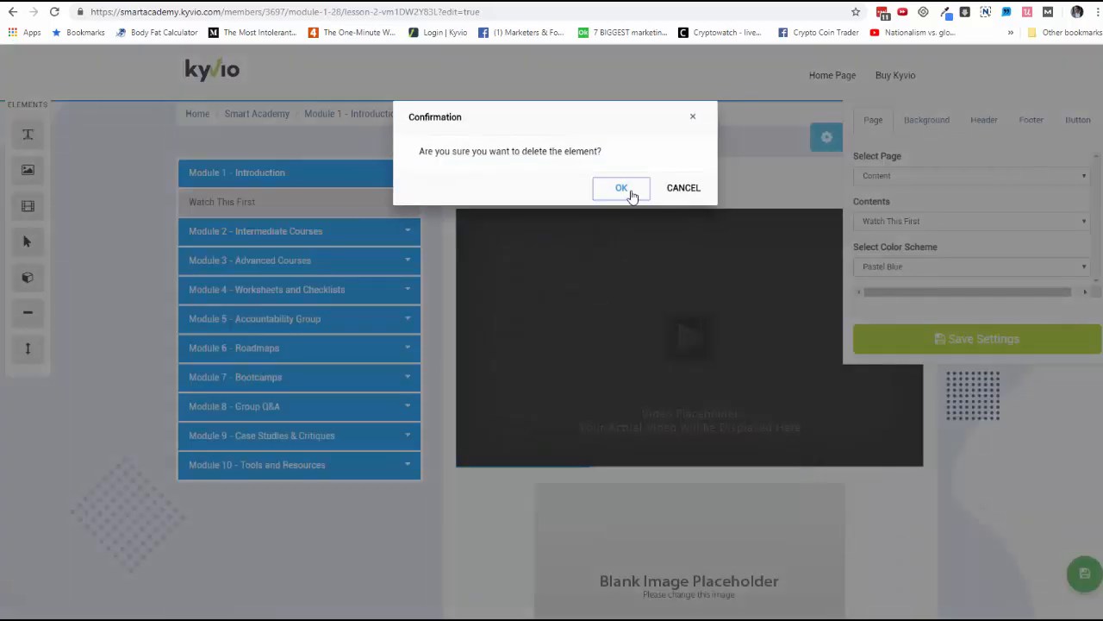
pyautogui.click(682, 191)
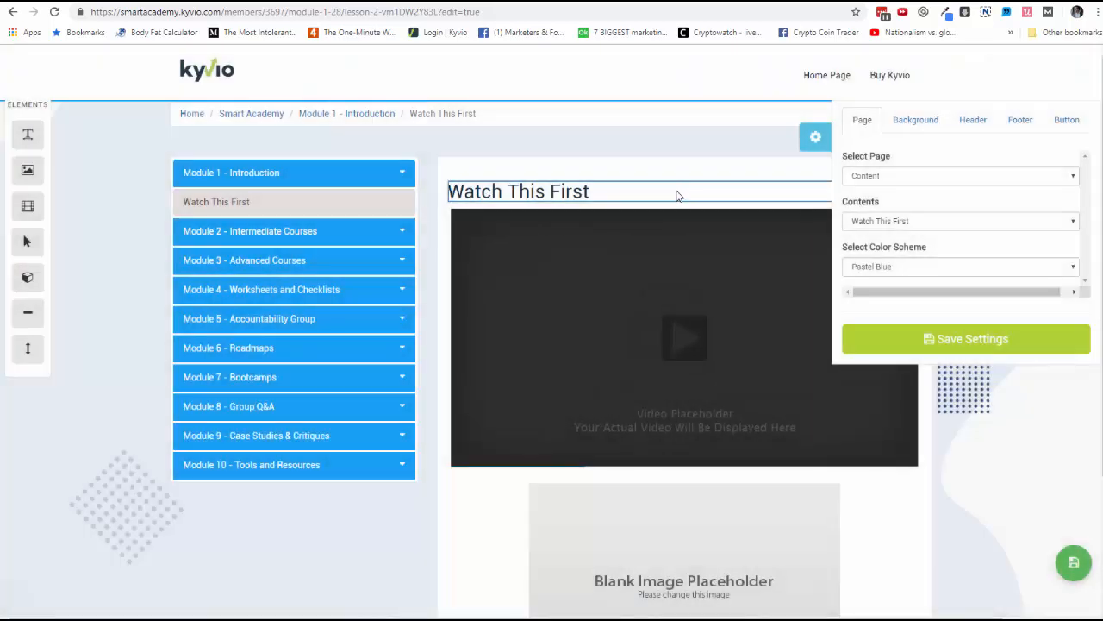
pyautogui.moveTo(837, 505)
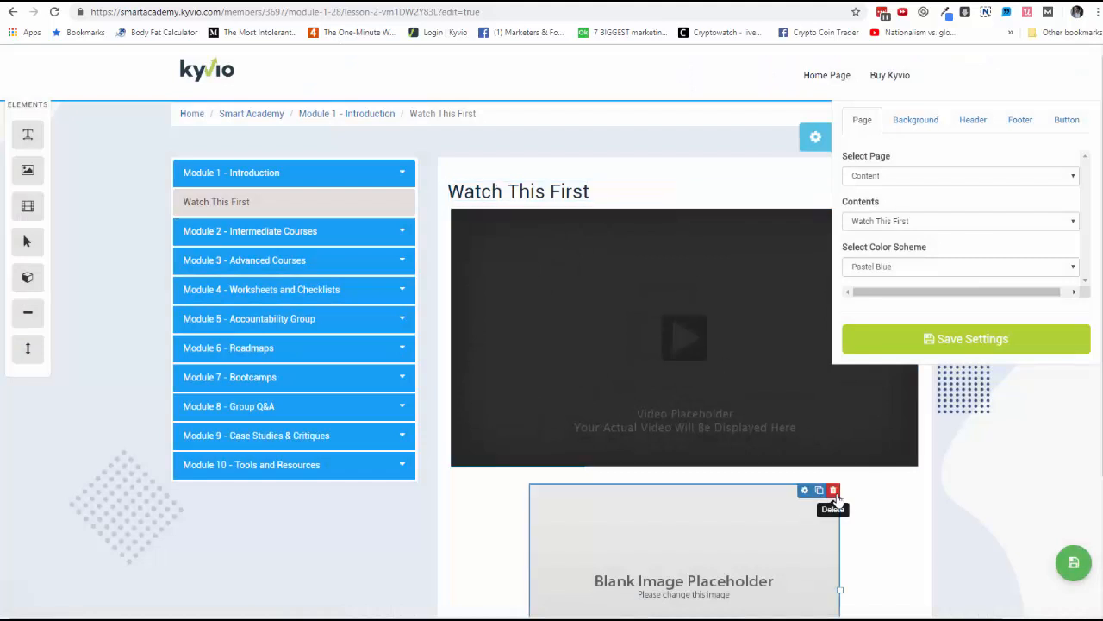
pyautogui.click(834, 492)
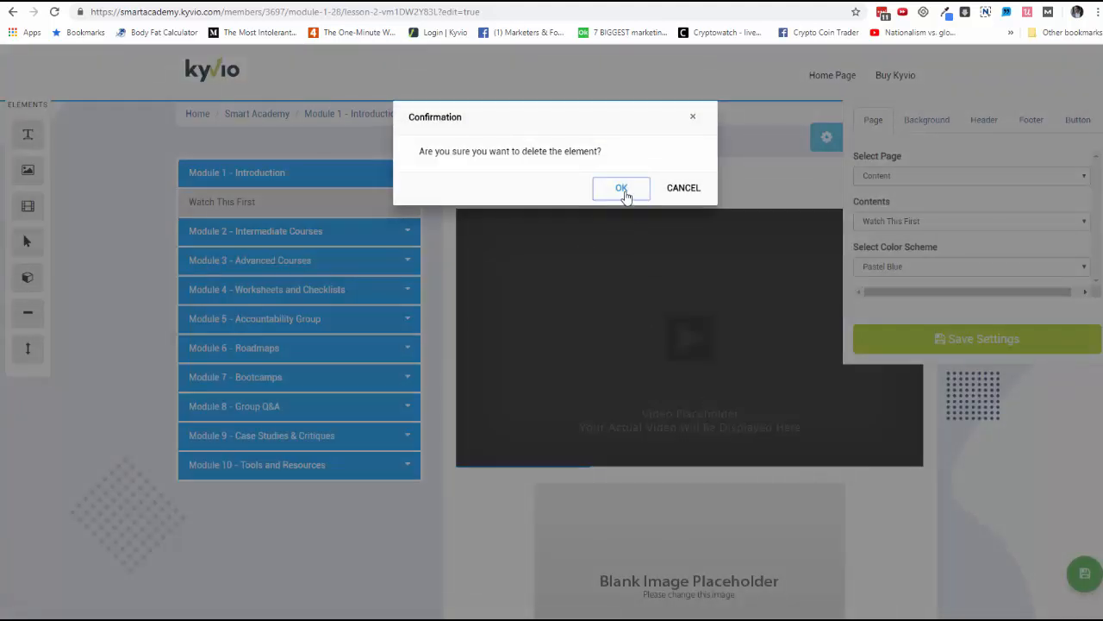
pyautogui.click(624, 190)
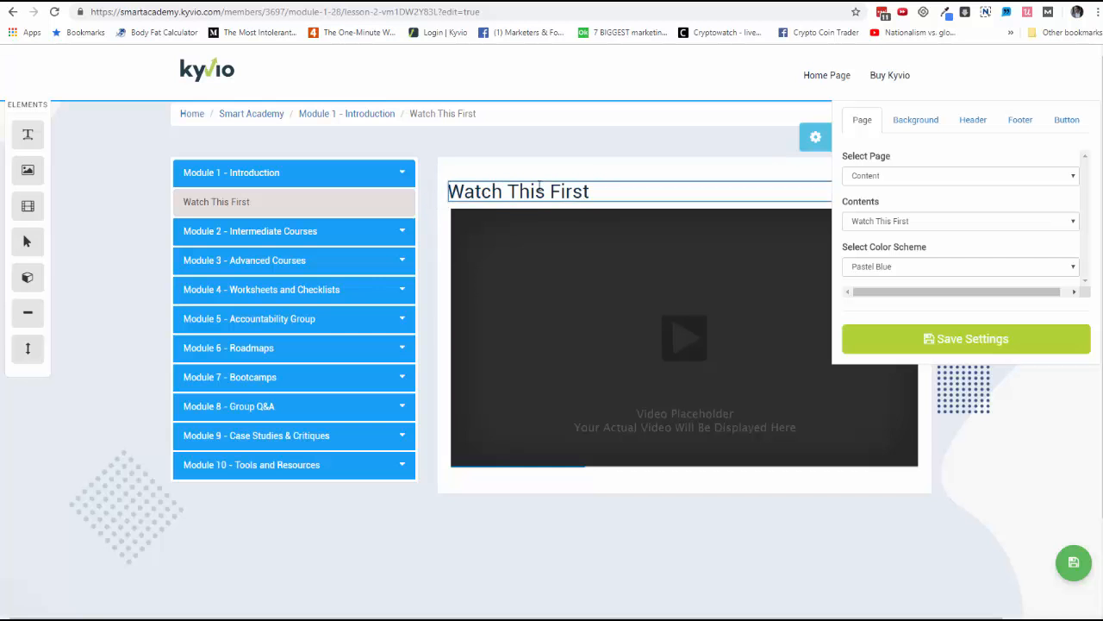
# Exit the lesson editor, view the content drip and expiration settings of Watch This First and close them without saving
pyautogui.moveTo(1076, 516)
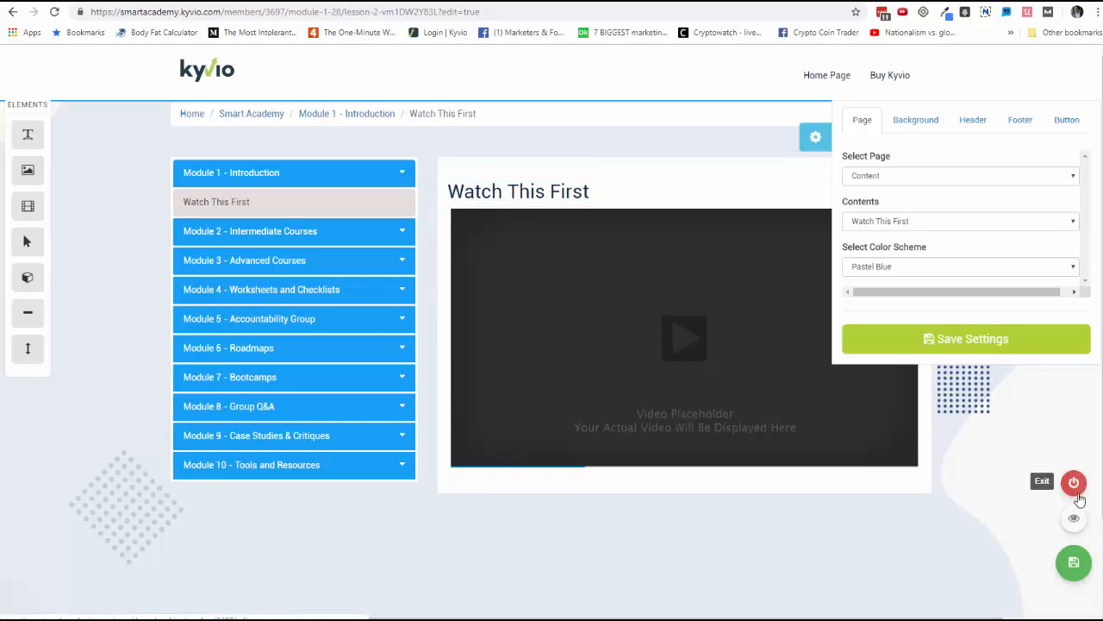
pyautogui.click(1074, 483)
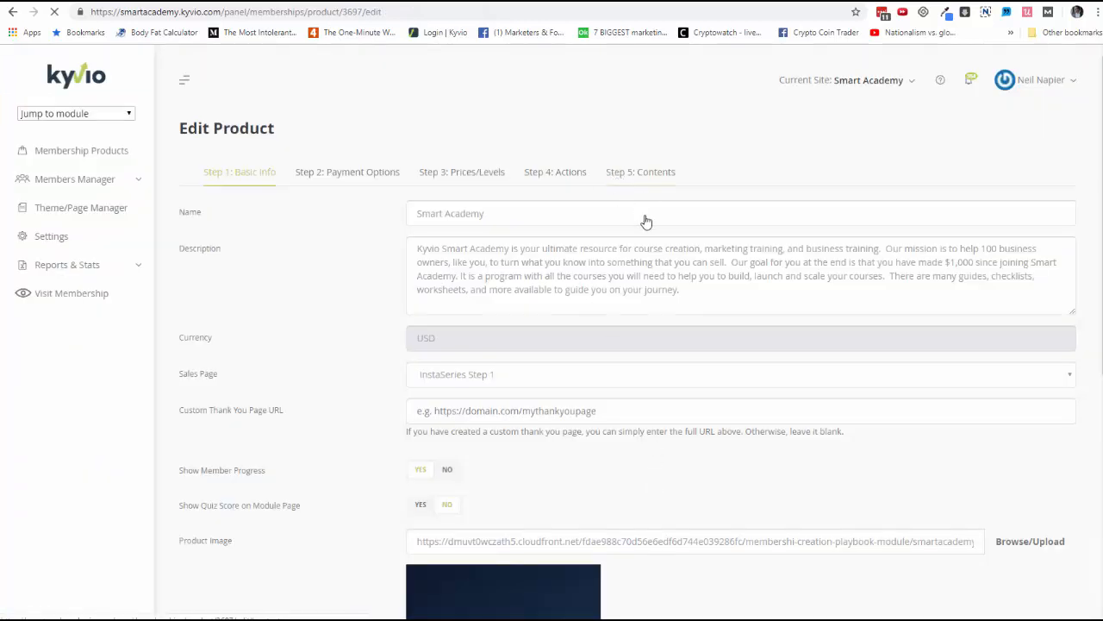
pyautogui.scroll(-2, 842, 473)
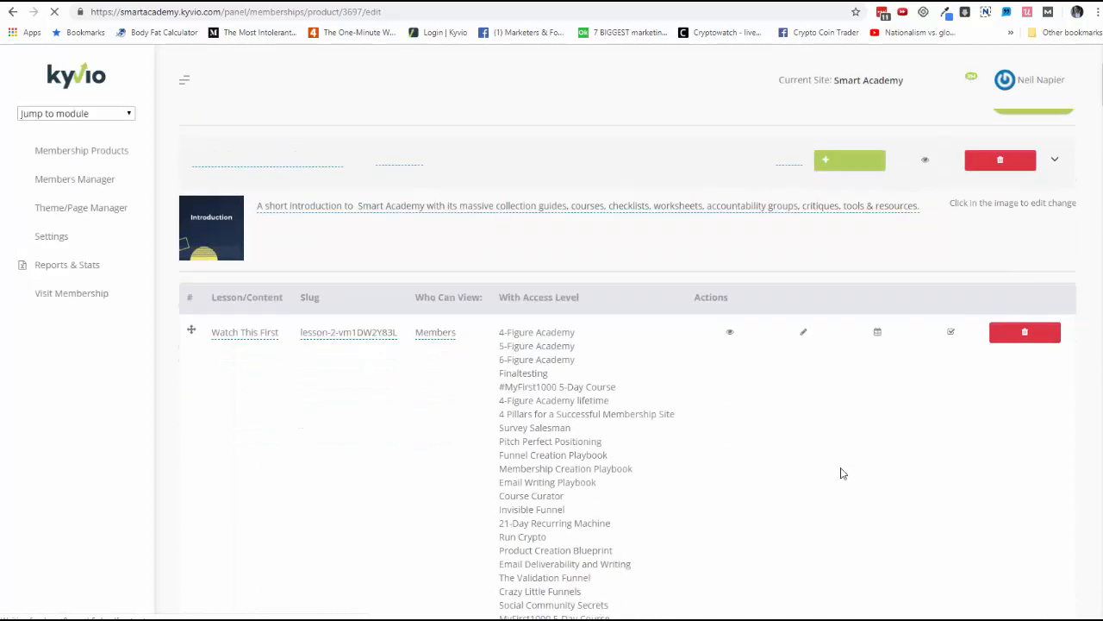
pyautogui.scroll(-2, 842, 473)
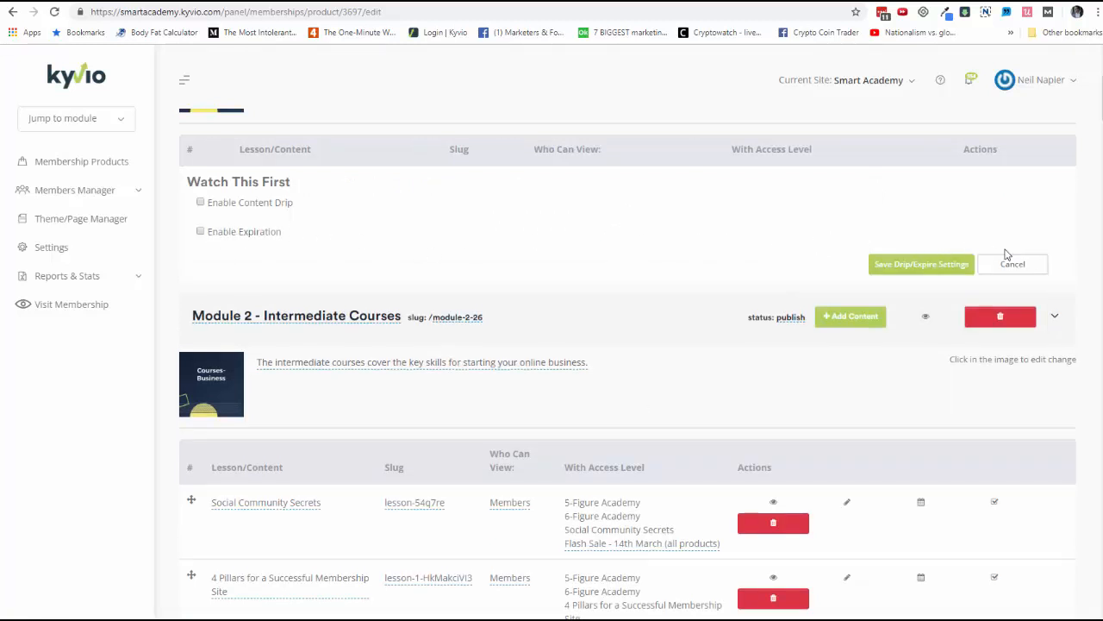
pyautogui.click(1030, 264)
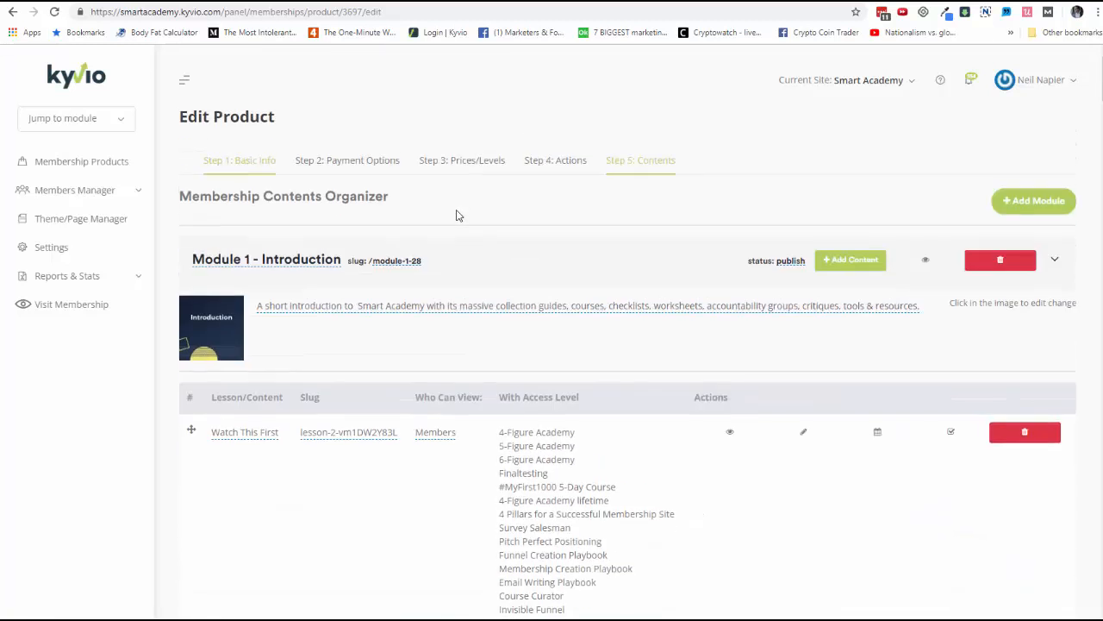
# Review the Smart Academy product's purchase actions and its prices and levels, and open the Members Manager options
pyautogui.click(551, 179)
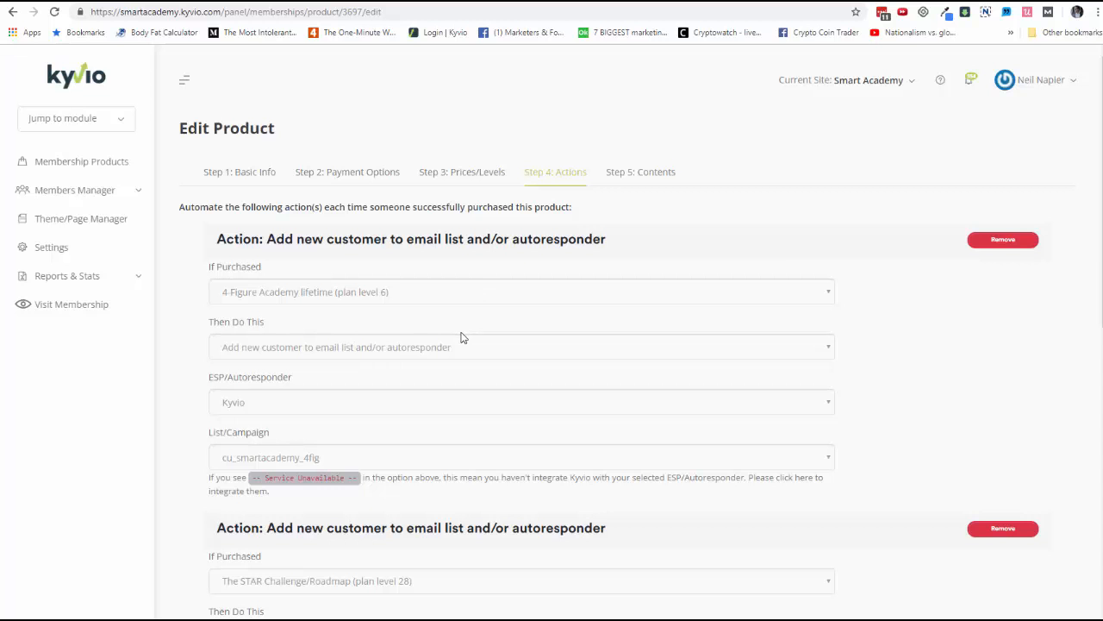
pyautogui.click(472, 177)
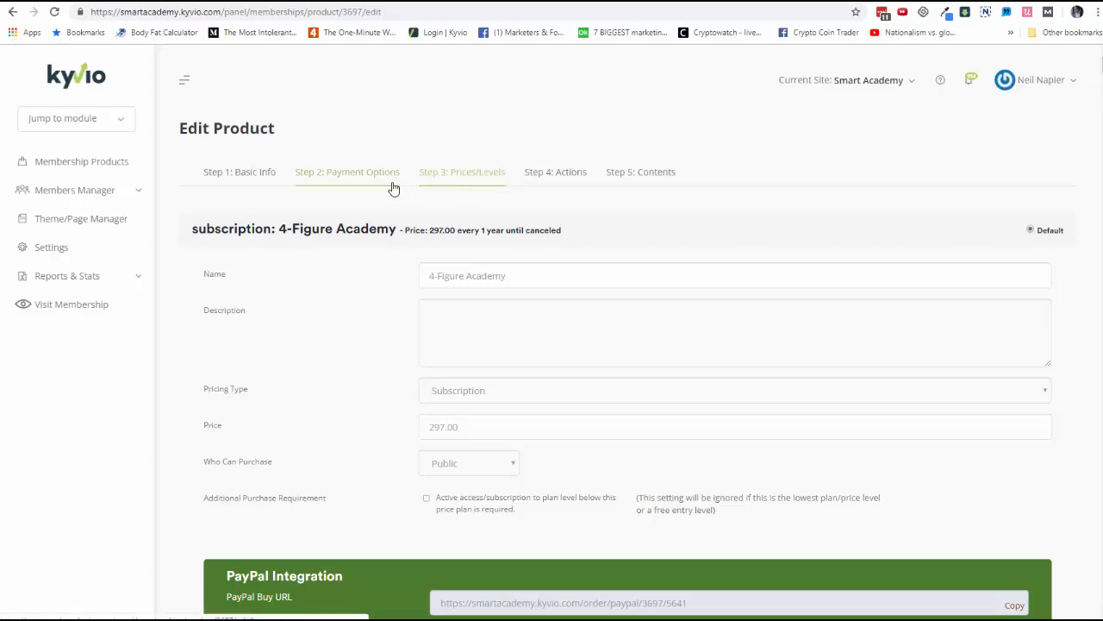
pyautogui.click(135, 189)
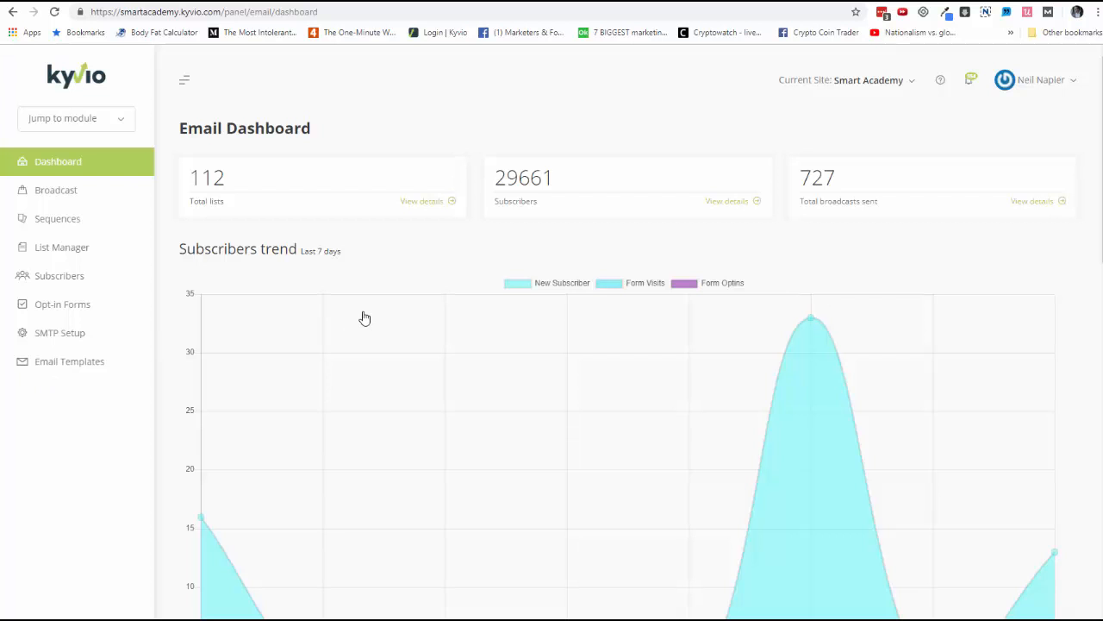
# View the help and support options from the Email Dashboard and close them
pyautogui.click(944, 86)
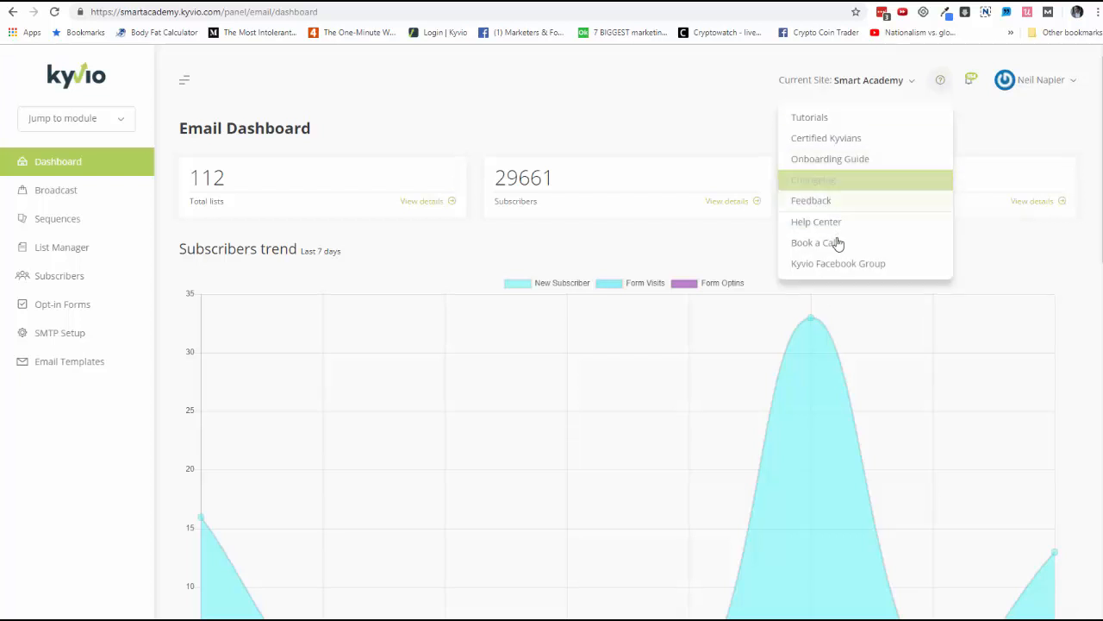
pyautogui.click(578, 89)
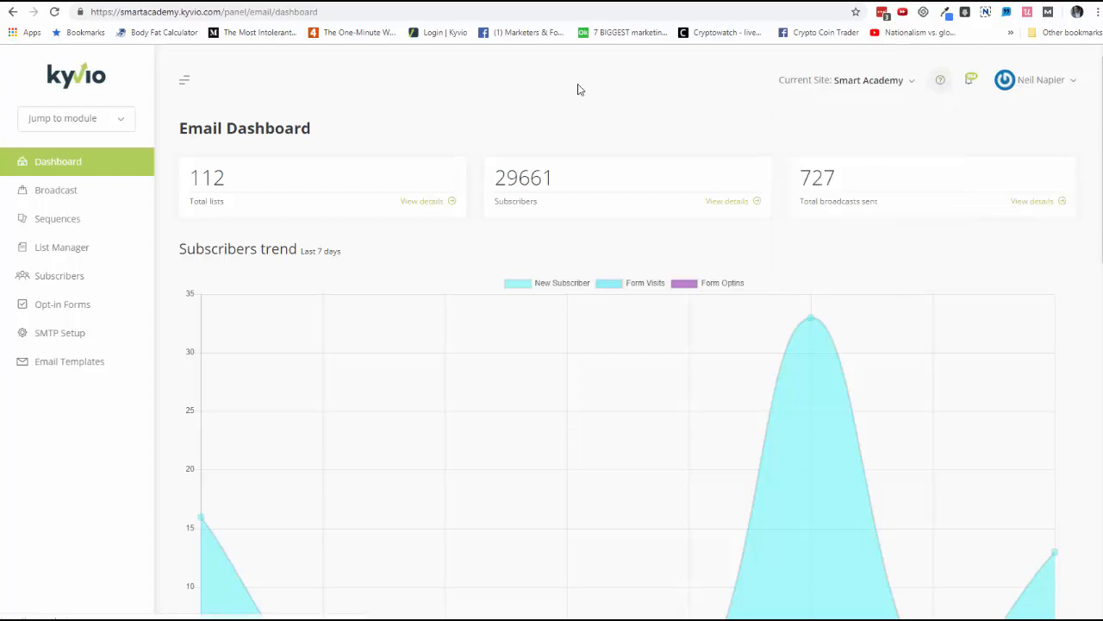
# Look through the lists, segments and automations in the List Manager
pyautogui.click(89, 255)
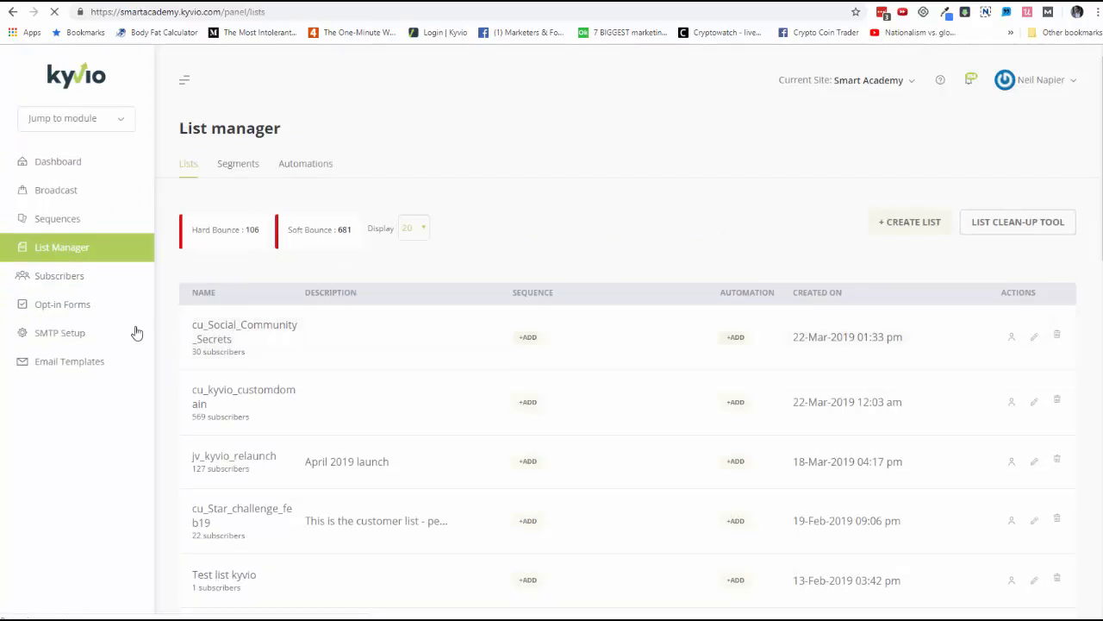
pyautogui.click(226, 175)
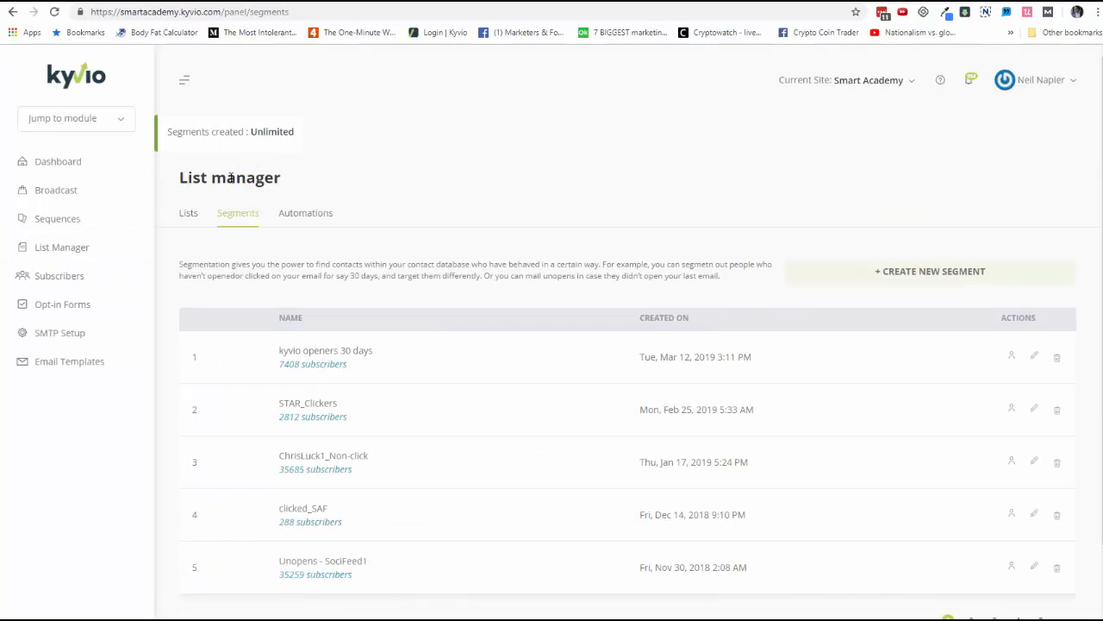
pyautogui.click(320, 223)
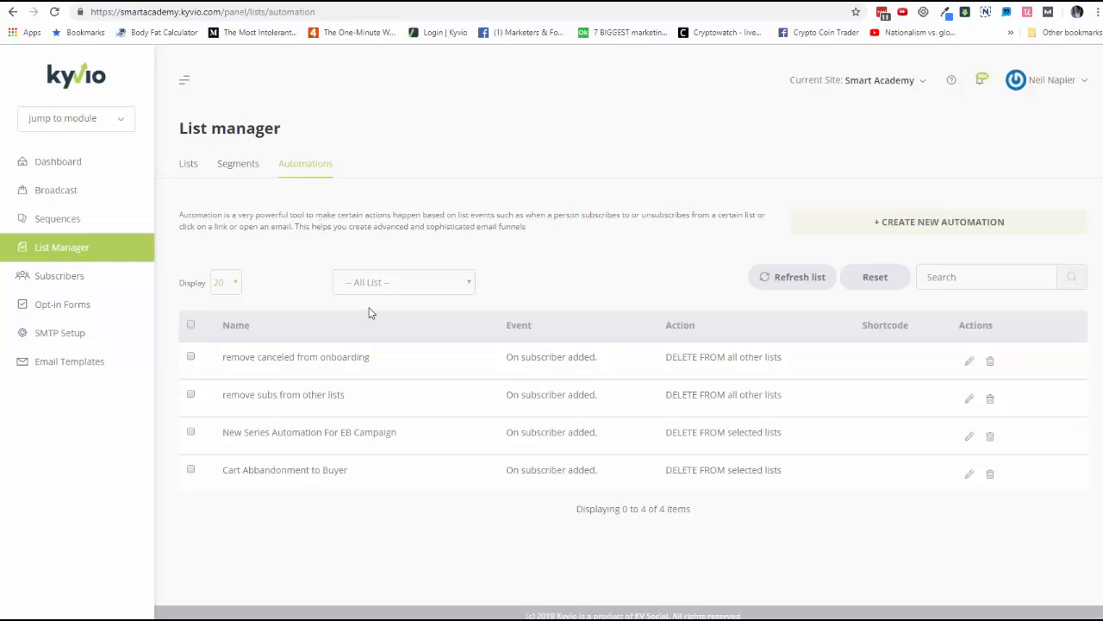
# Open the email sequences overview and look through the listed sequences
pyautogui.click(116, 222)
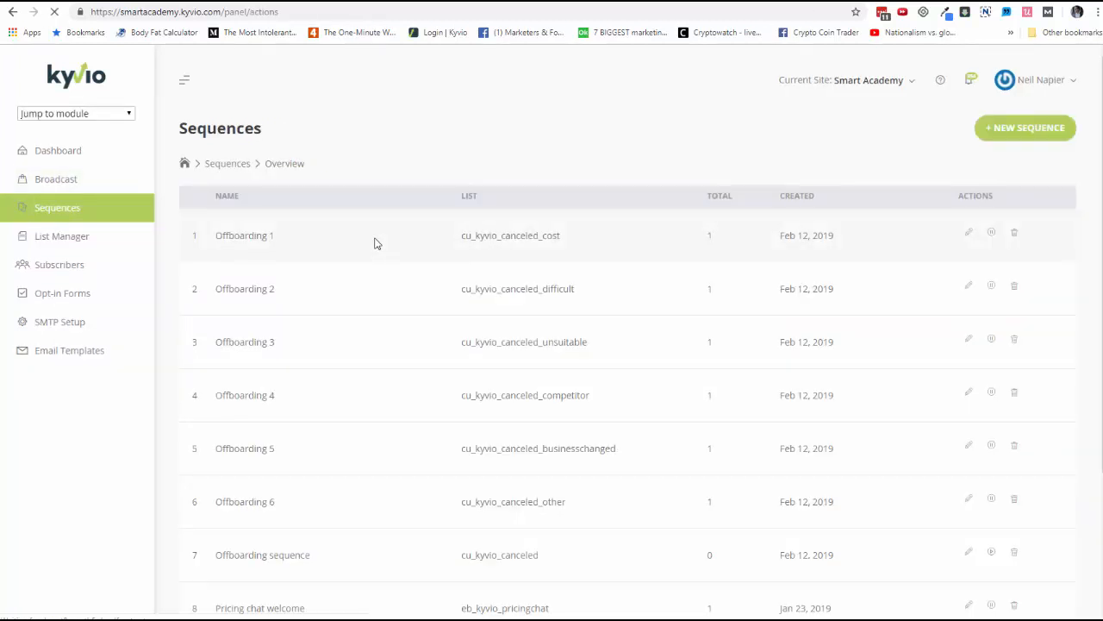
pyautogui.scroll(-2, 403, 340)
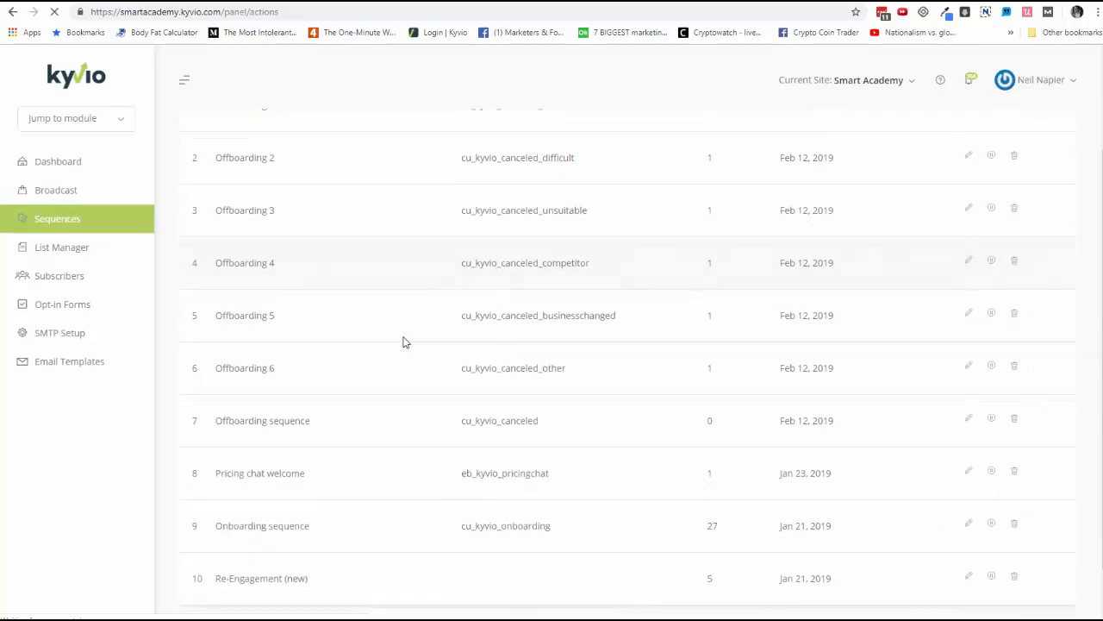
pyautogui.scroll(-1, 403, 340)
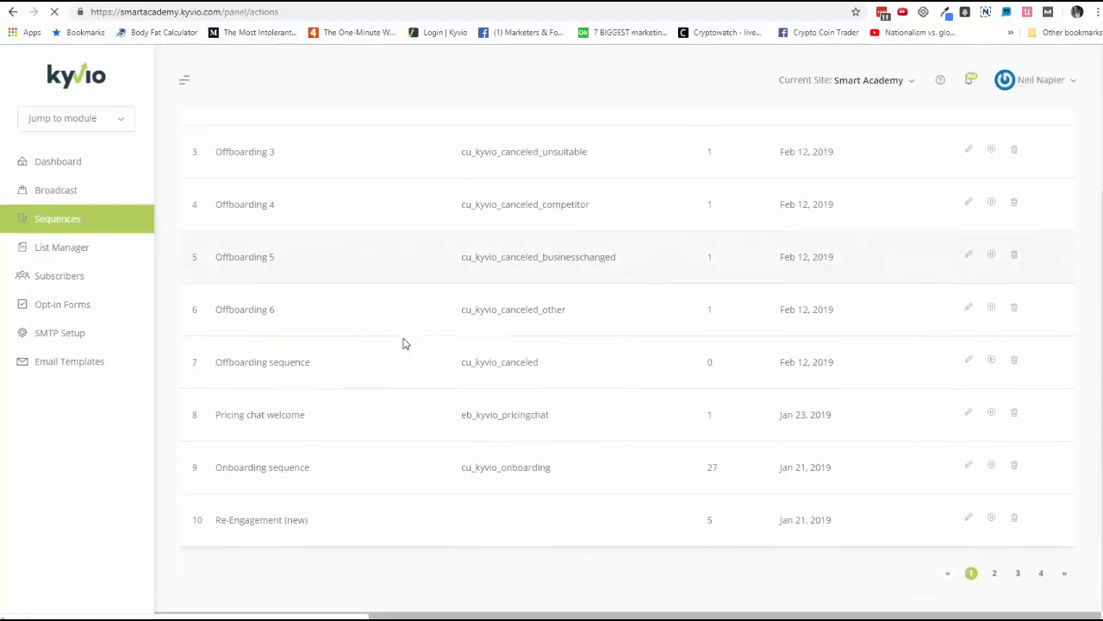
# Open the Onboarding sequence for editing and look through its scheduled daily emails with their sent, open and click statistics
pyautogui.click(970, 461)
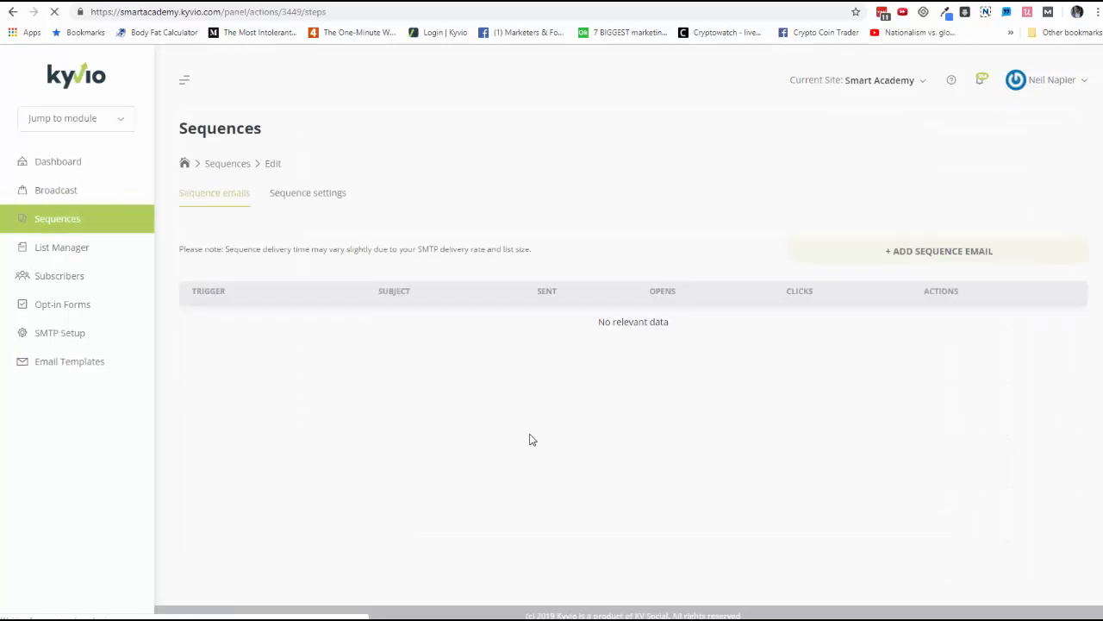
pyautogui.scroll(-6, 557, 446)
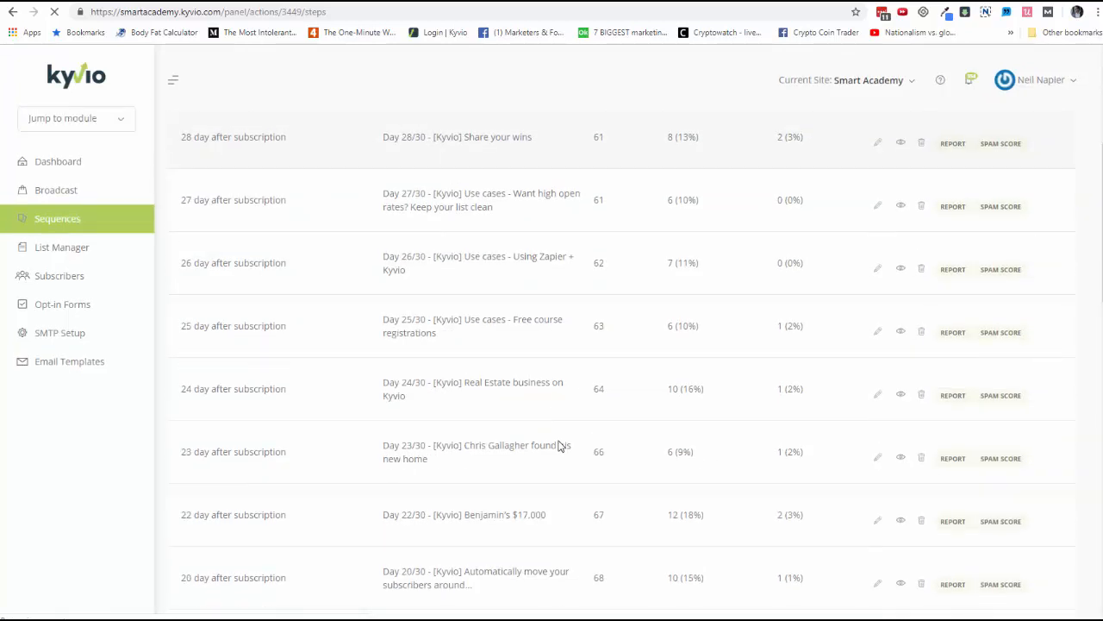
pyautogui.scroll(-10, 557, 445)
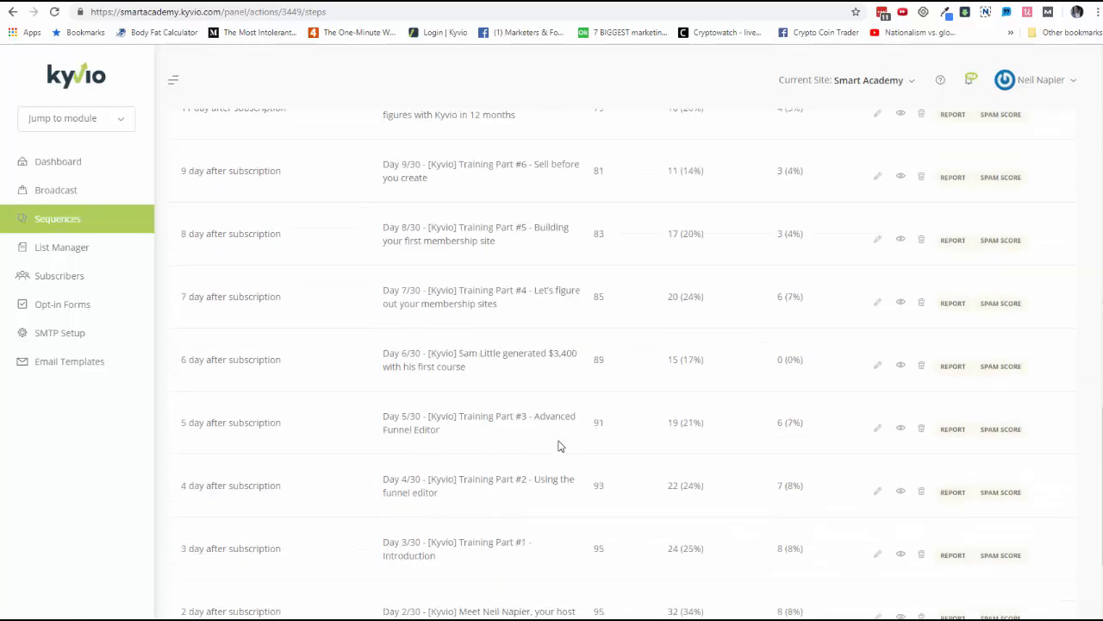
pyautogui.scroll(-3, 559, 445)
pyautogui.scroll(1, 646, 457)
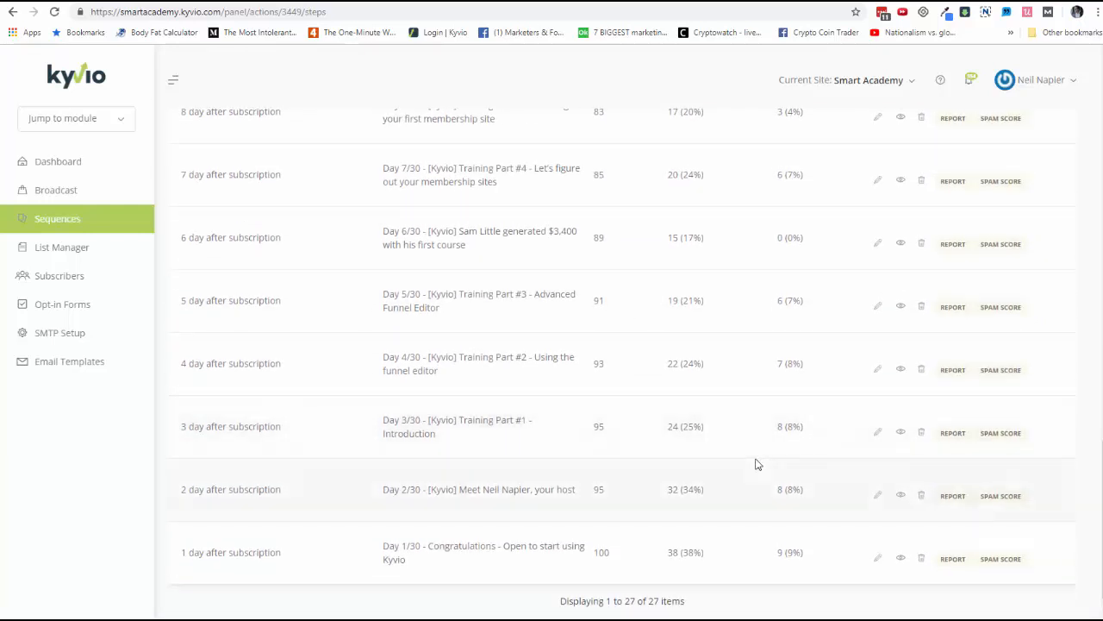
pyautogui.scroll(20, 746, 300)
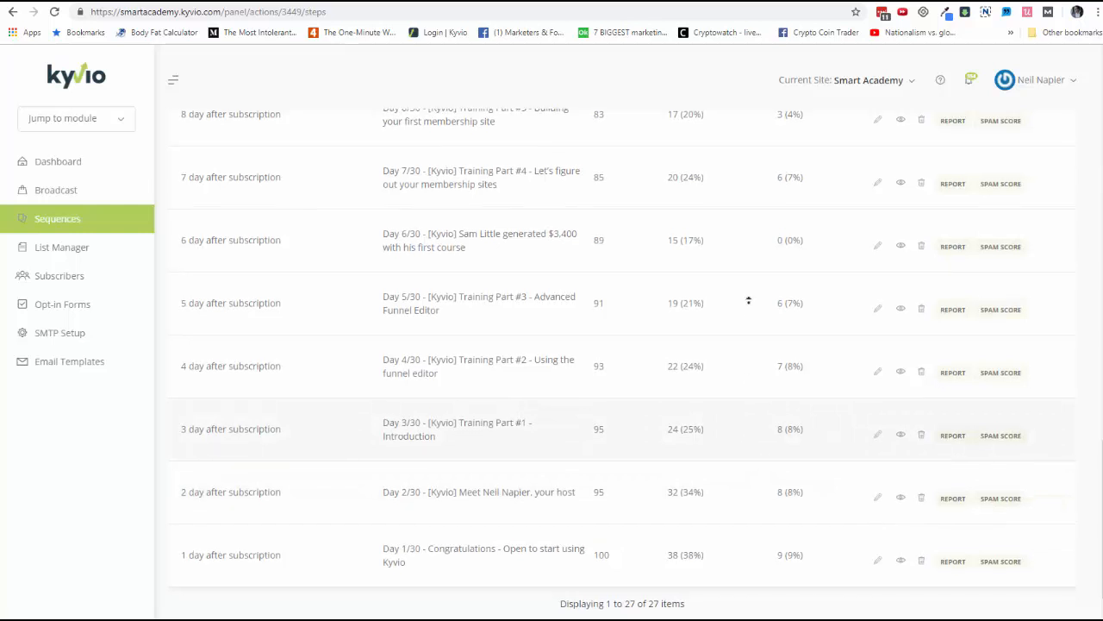
# Start a new broadcast campaign and review its recipient, template, subject, email content and sending options
pyautogui.click(78, 191)
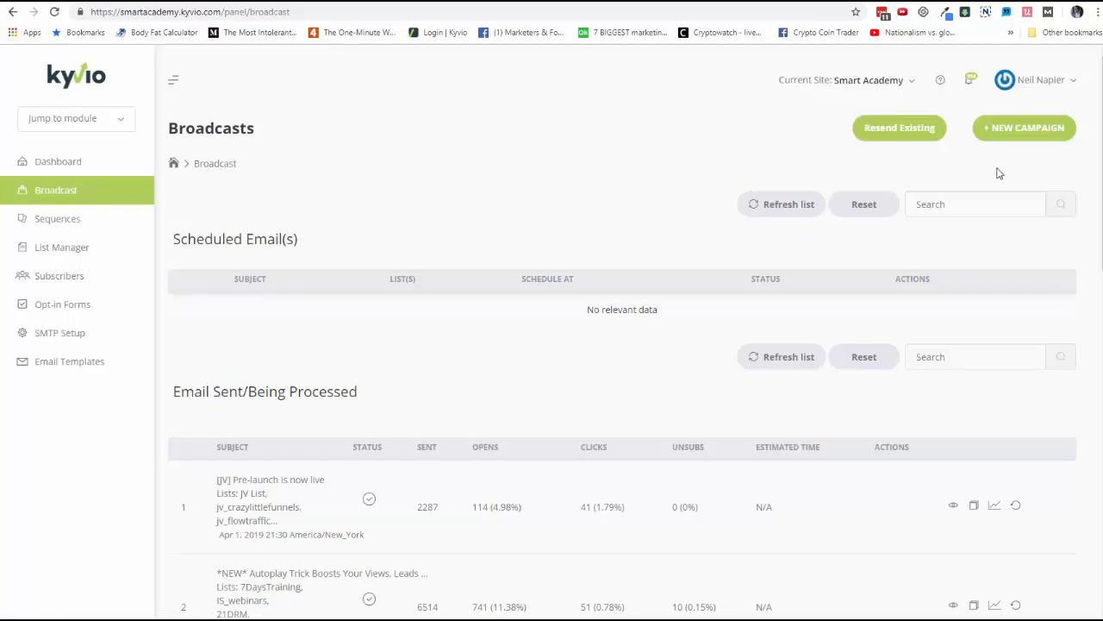
pyautogui.click(1027, 139)
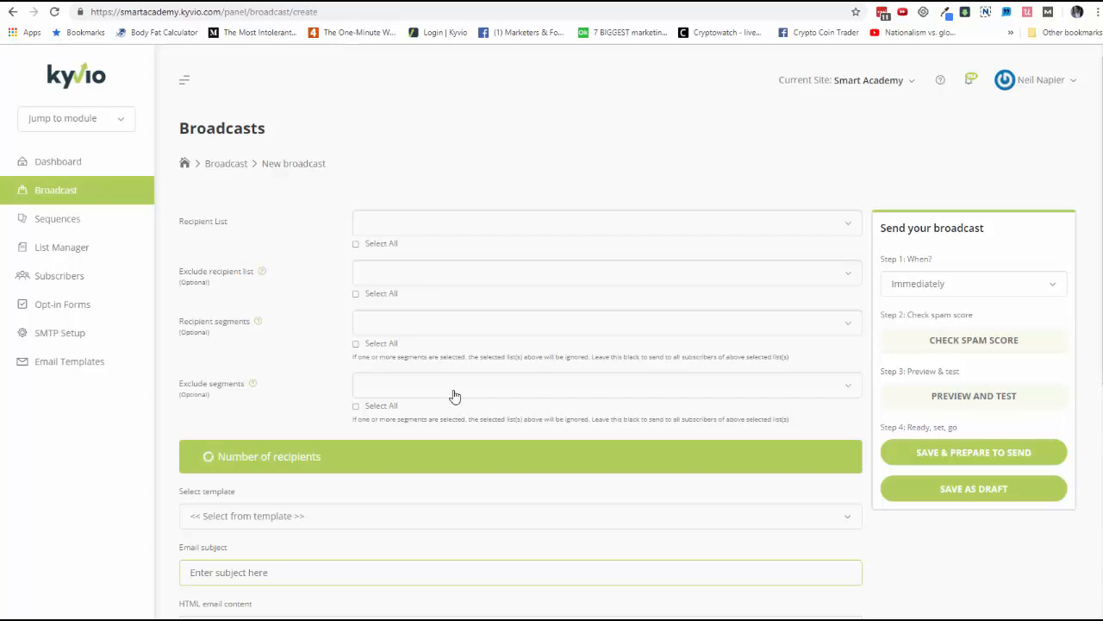
pyautogui.scroll(-5, 455, 396)
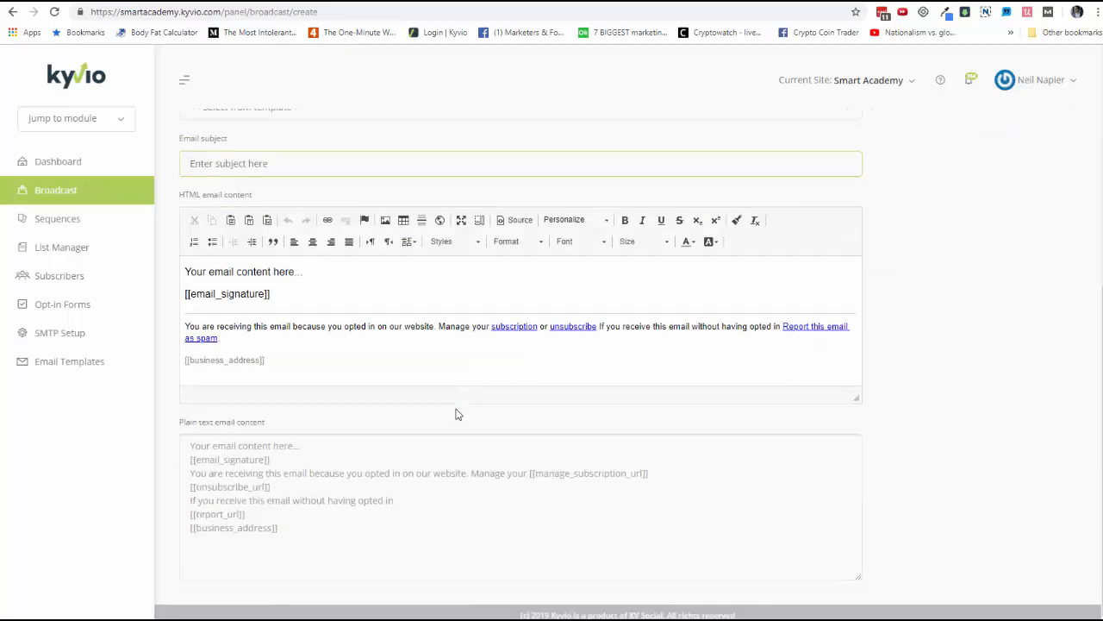
pyautogui.scroll(5, 455, 414)
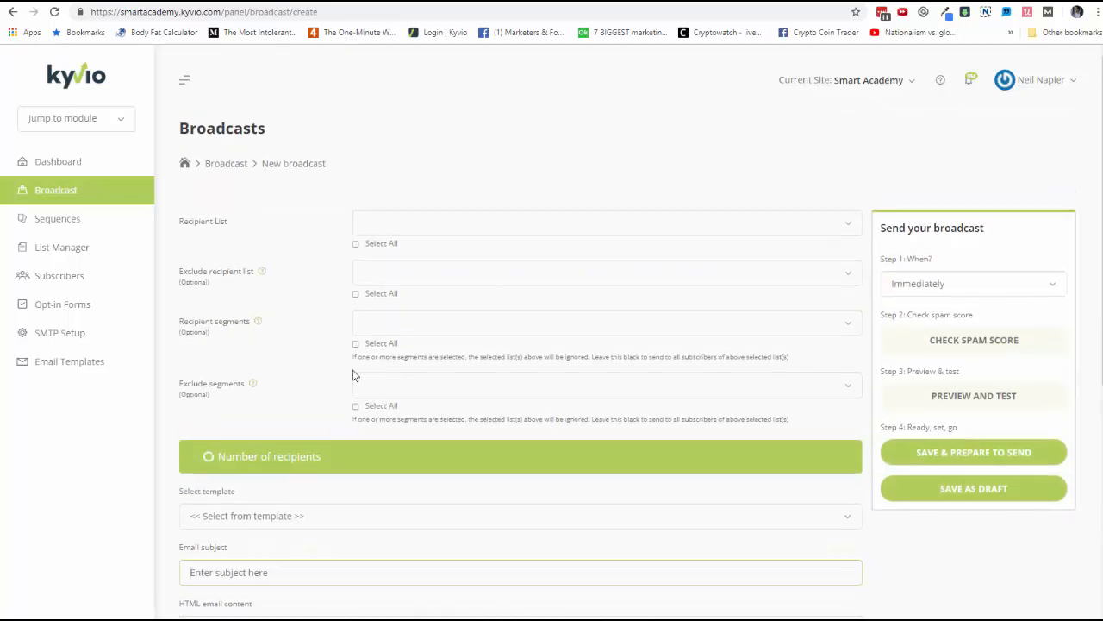